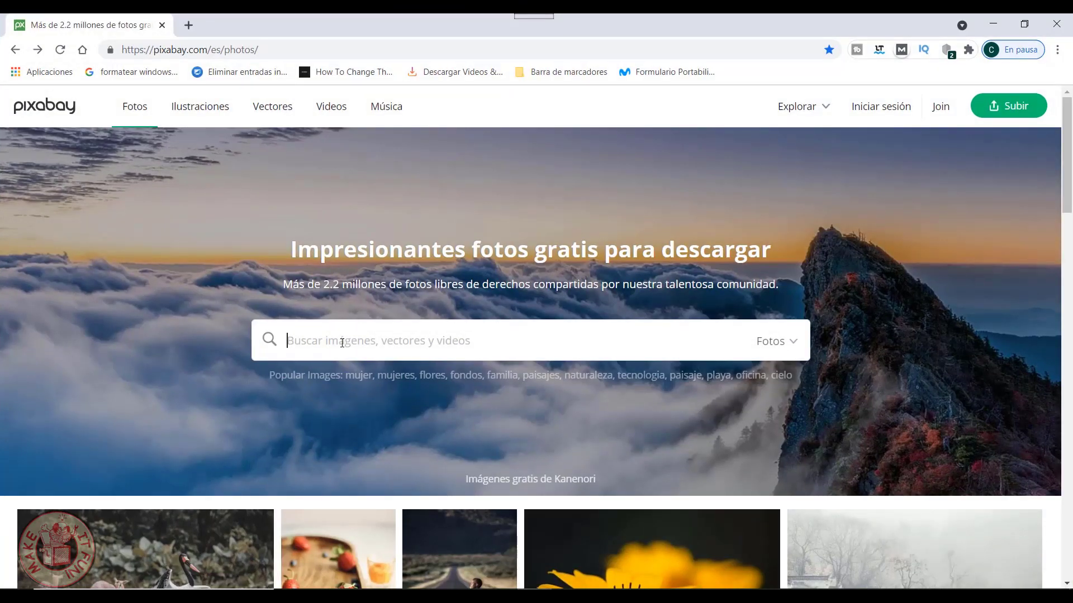
Search Pixabay for 'atleta' and scroll through the athlete photo results
type("atleta")
key("Return")
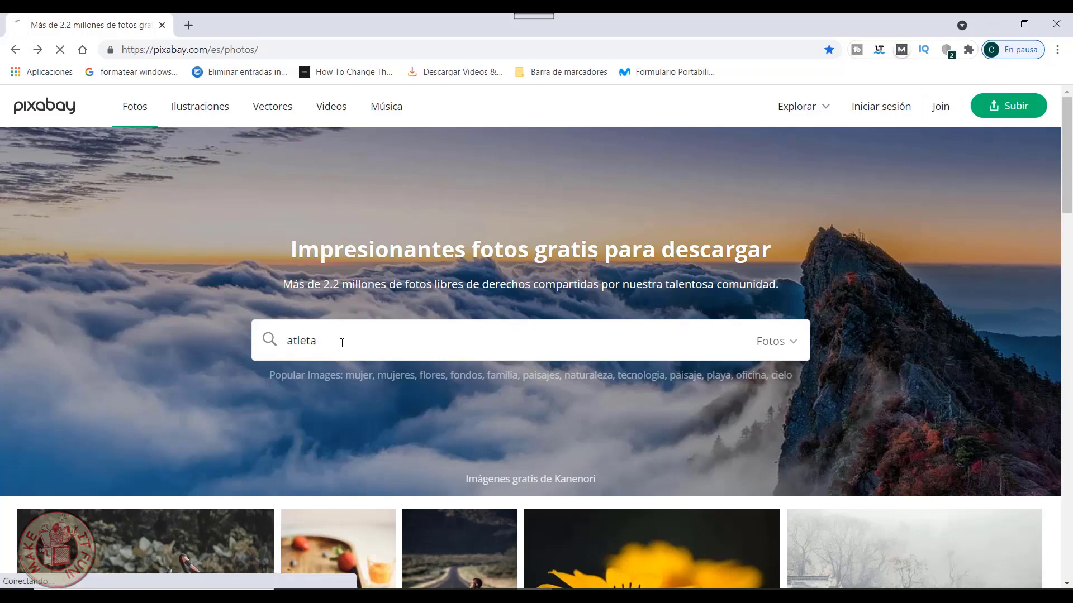
scroll(639, 390, "down", 1)
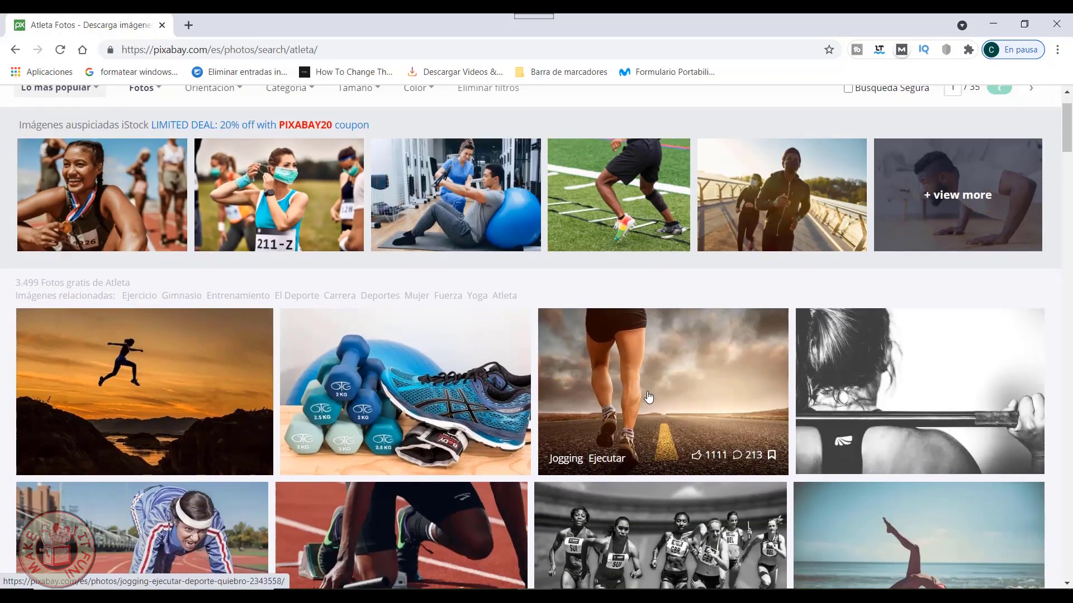
scroll(642, 388, "down", 2)
scroll(643, 388, "down", 4)
scroll(216, 348, "down", 3)
scroll(191, 352, "down", 5)
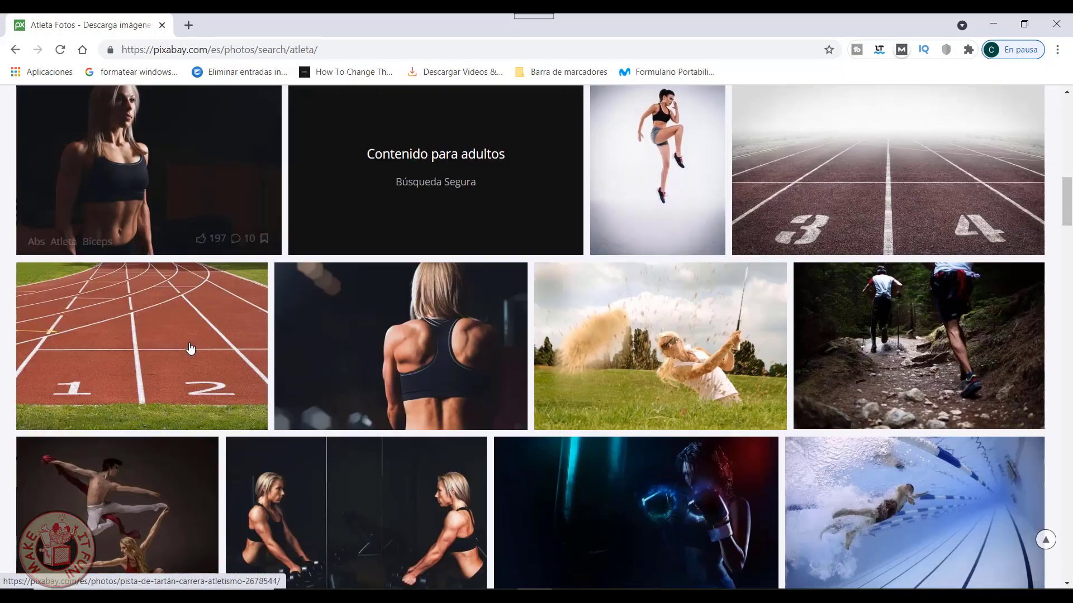
scroll(883, 344, "down", 3)
scroll(882, 345, "down", 4)
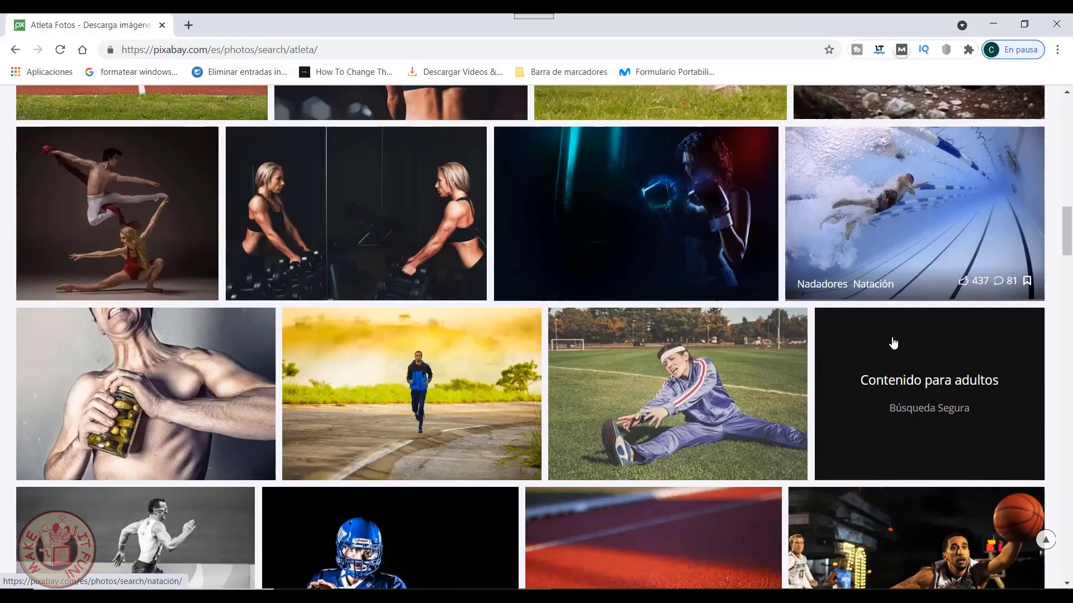
scroll(967, 333, "down", 1)
scroll(614, 318, "down", 2)
scroll(224, 303, "down", 1)
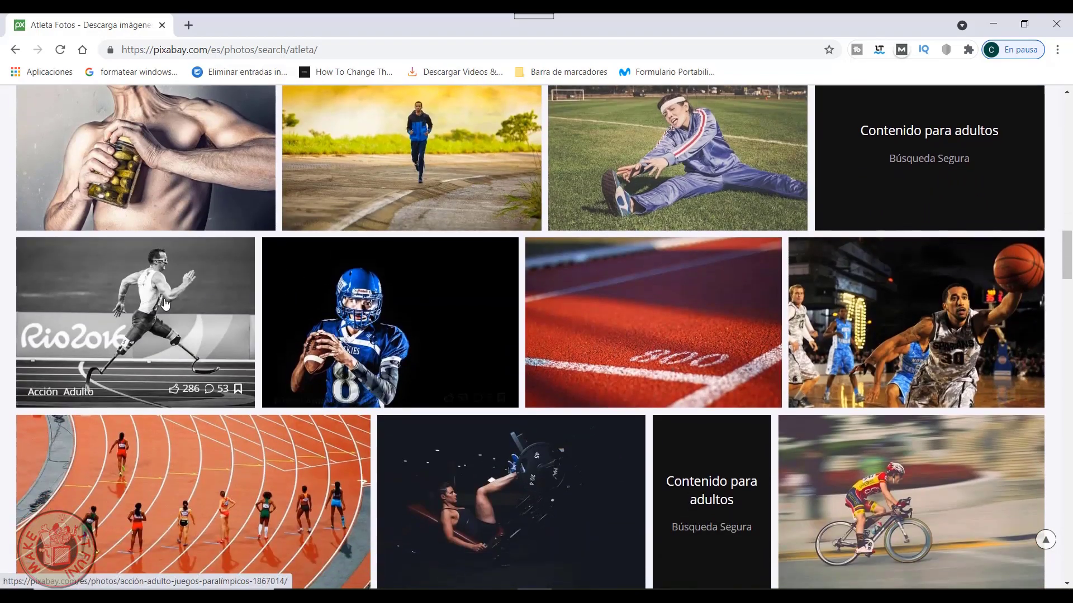
scroll(168, 303, "down", 5)
scroll(169, 303, "down", 4)
scroll(168, 298, "down", 2)
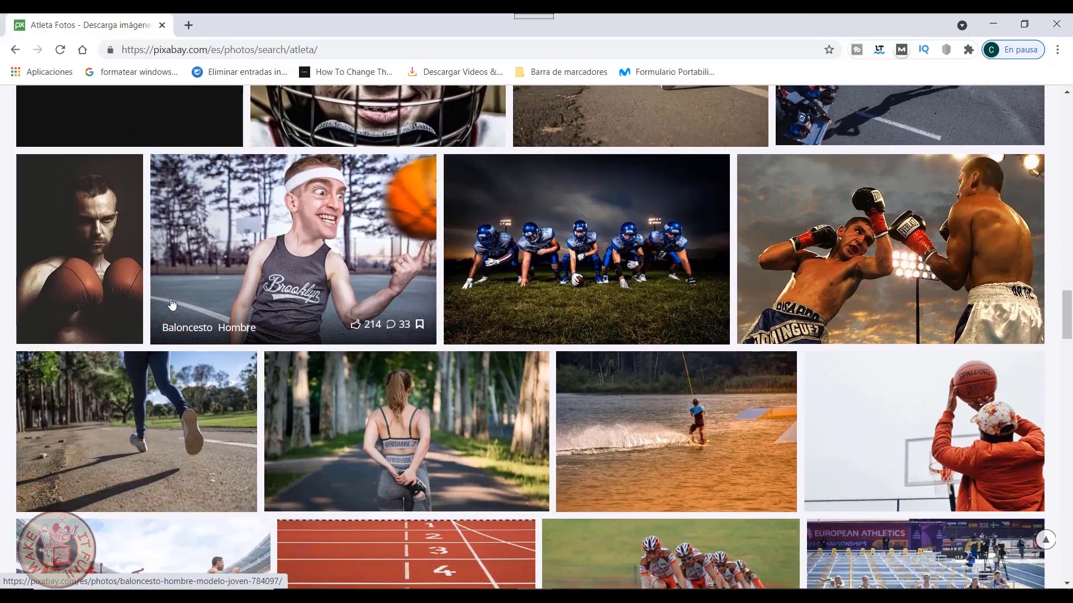
scroll(169, 298, "down", 1)
scroll(213, 299, "down", 2)
scroll(247, 299, "down", 3)
scroll(248, 301, "down", 3)
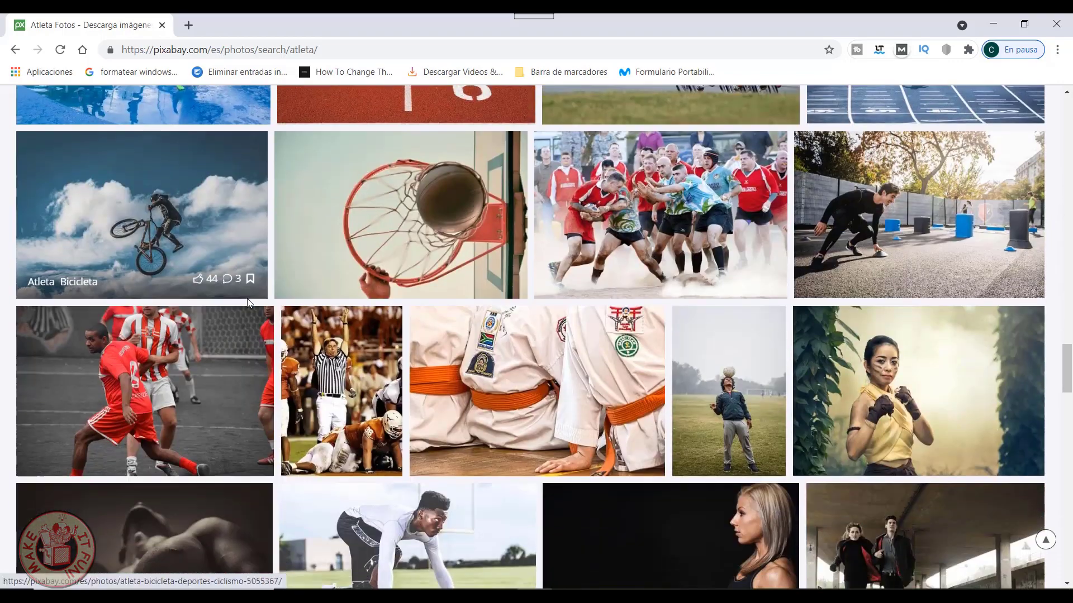
scroll(248, 301, "down", 2)
scroll(247, 301, "down", 2)
scroll(247, 301, "down", 3)
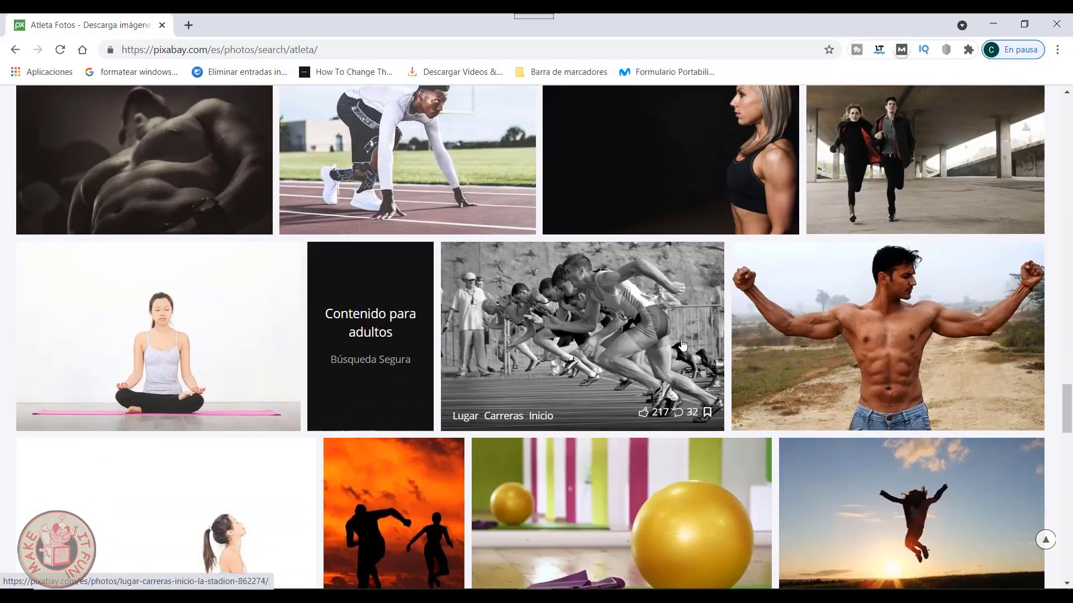
Download the shirtless flexing-man photo at 1920×1159, passing the reCAPTCHA check
left_click(882, 345)
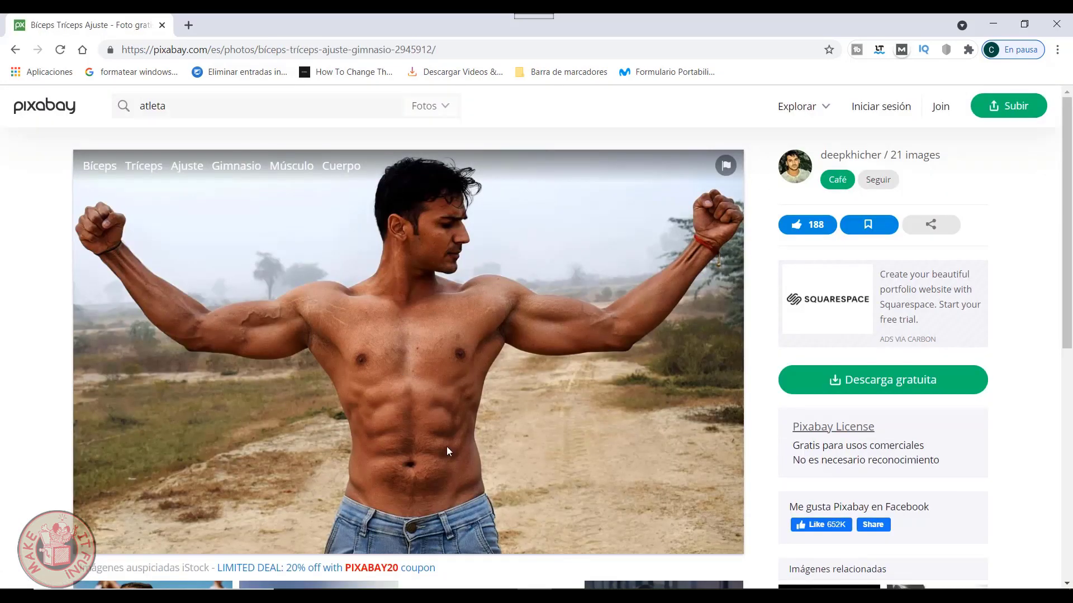
left_click(922, 389)
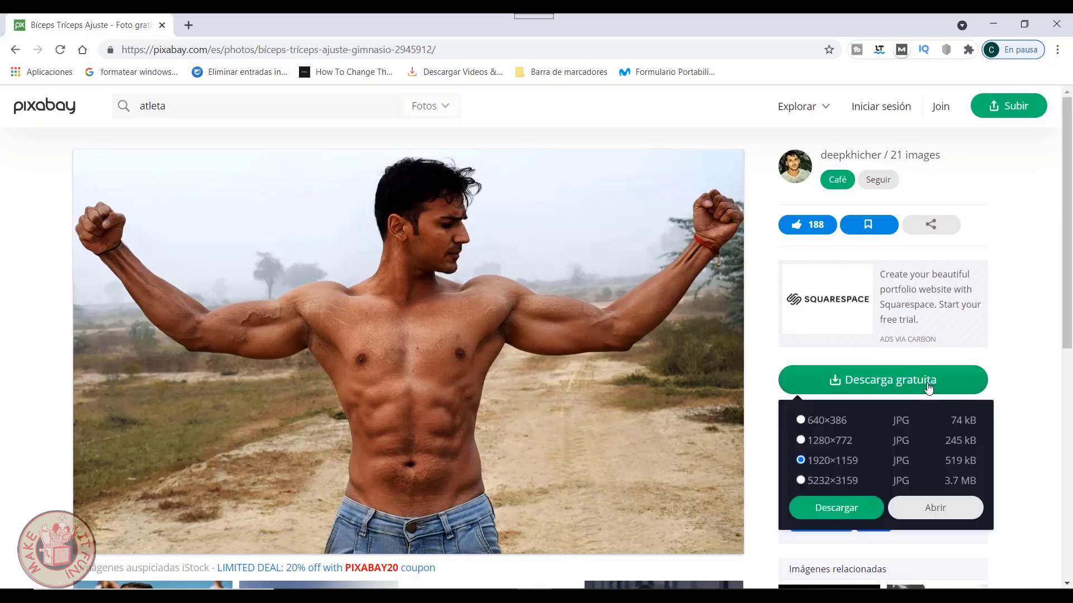
left_click(821, 511)
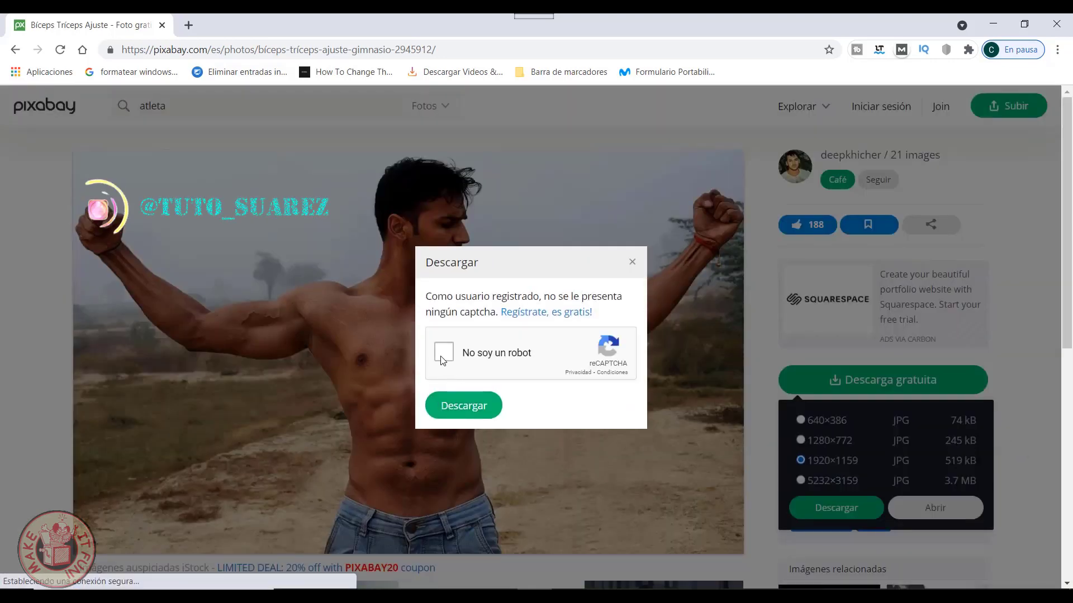
left_click(443, 353)
left_click(468, 410)
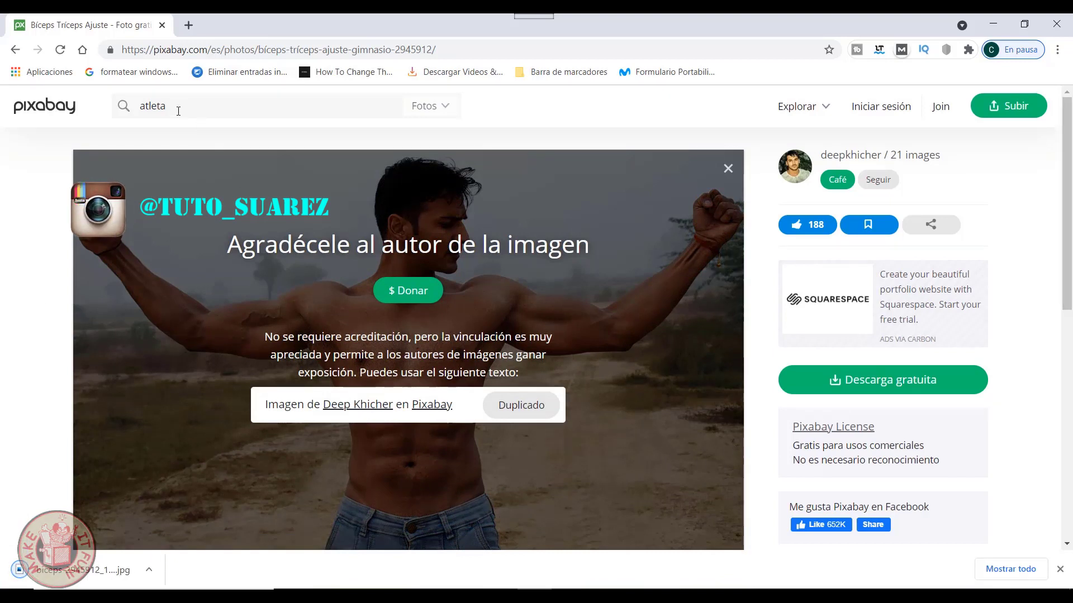
Replace the search with 'Hombre Barba' and scroll through the bearded-man results
key("ctrl+a")
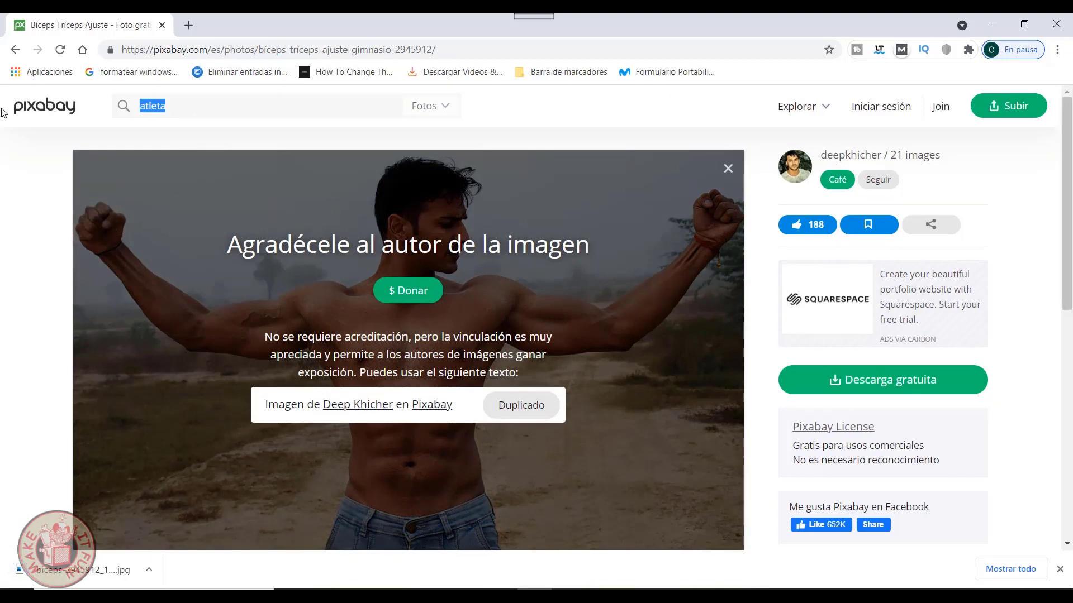
key("BackSpace")
type("Homb")
type("re Barba")
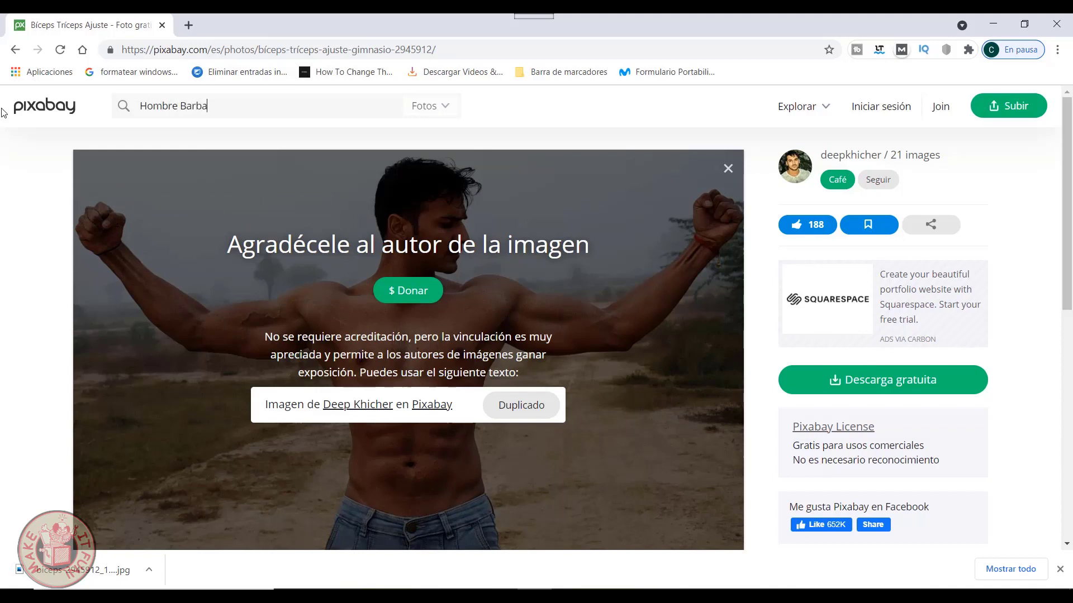
key("Return")
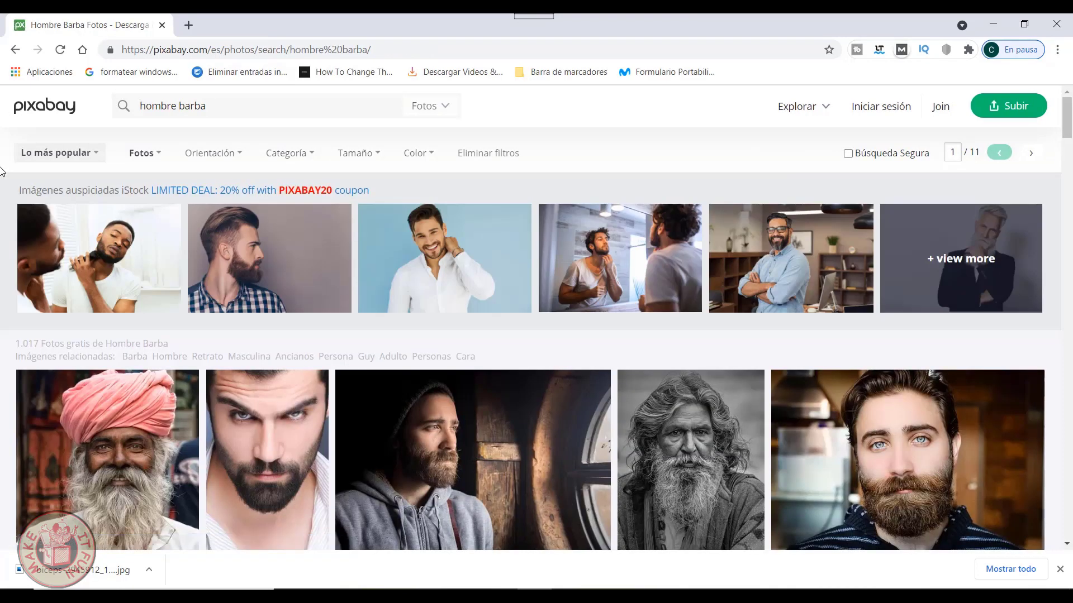
scroll(749, 290, "down", 2)
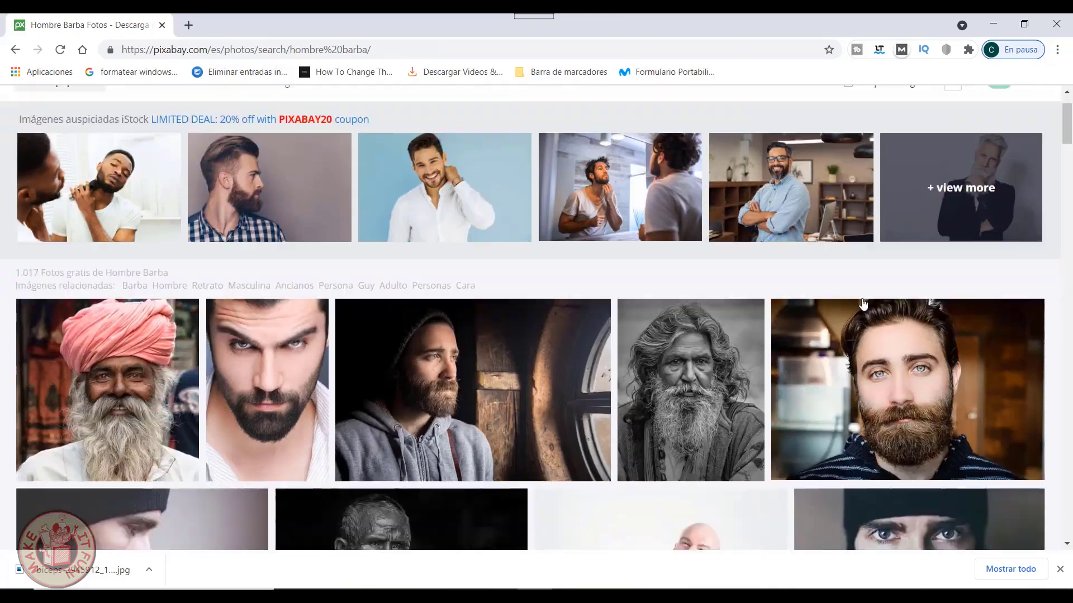
scroll(863, 298, "down", 5)
scroll(863, 298, "down", 4)
scroll(810, 301, "down", 2)
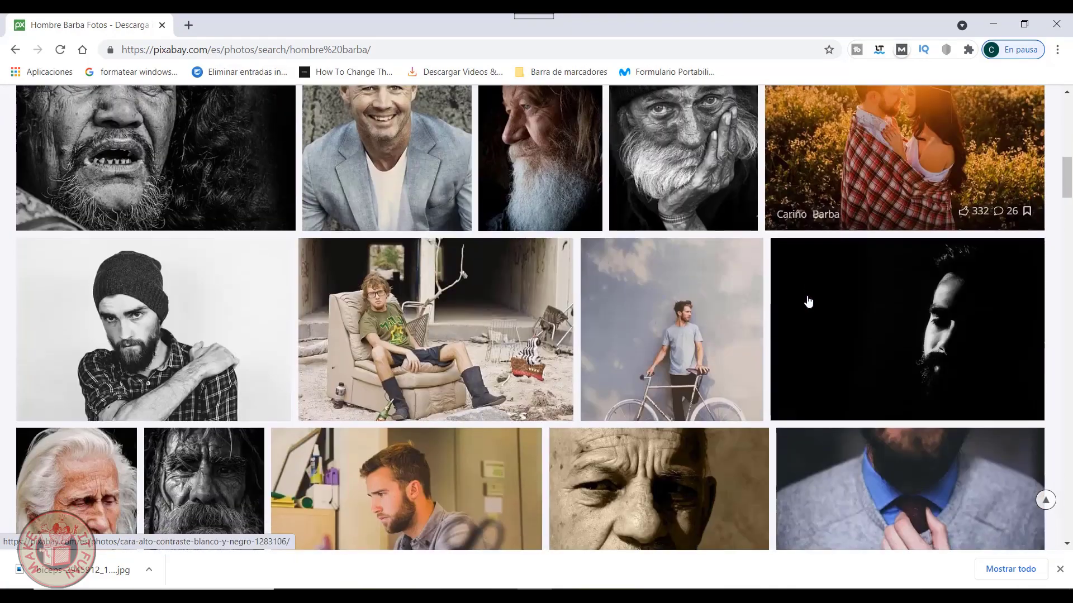
scroll(810, 302, "down", 1)
scroll(808, 274, "down", 2)
scroll(808, 273, "down", 2)
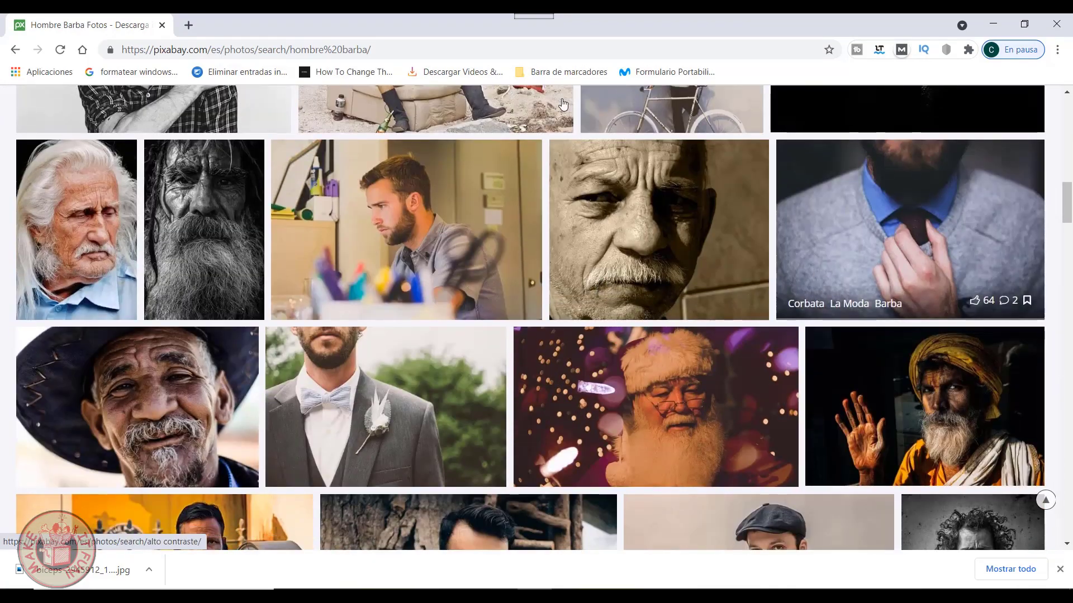
Download the bearded office-man photo at 1920×1280 after the robot check
left_click(429, 224)
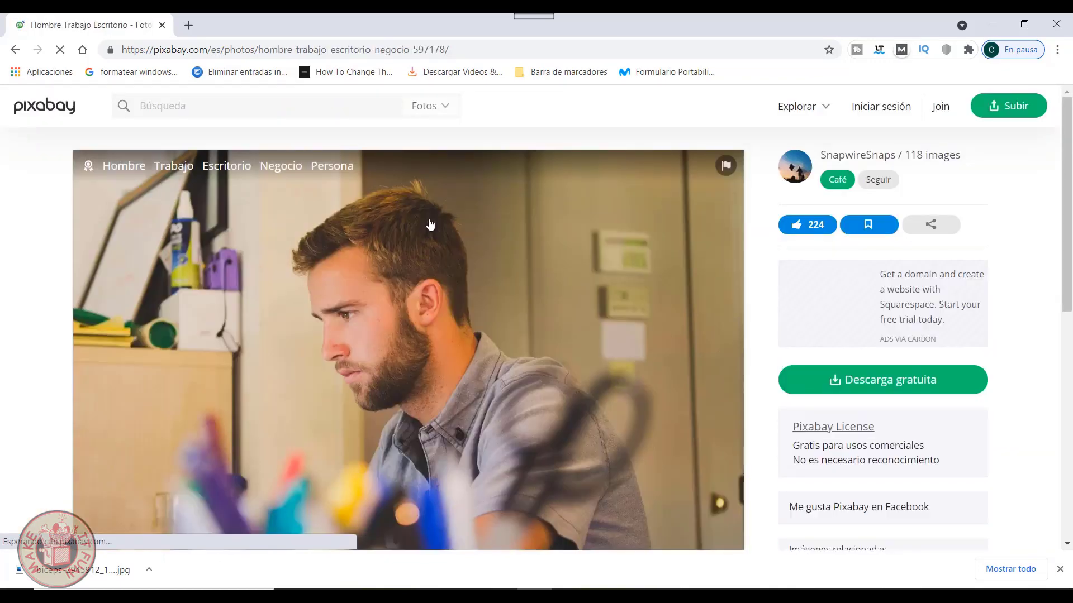
left_click(882, 384)
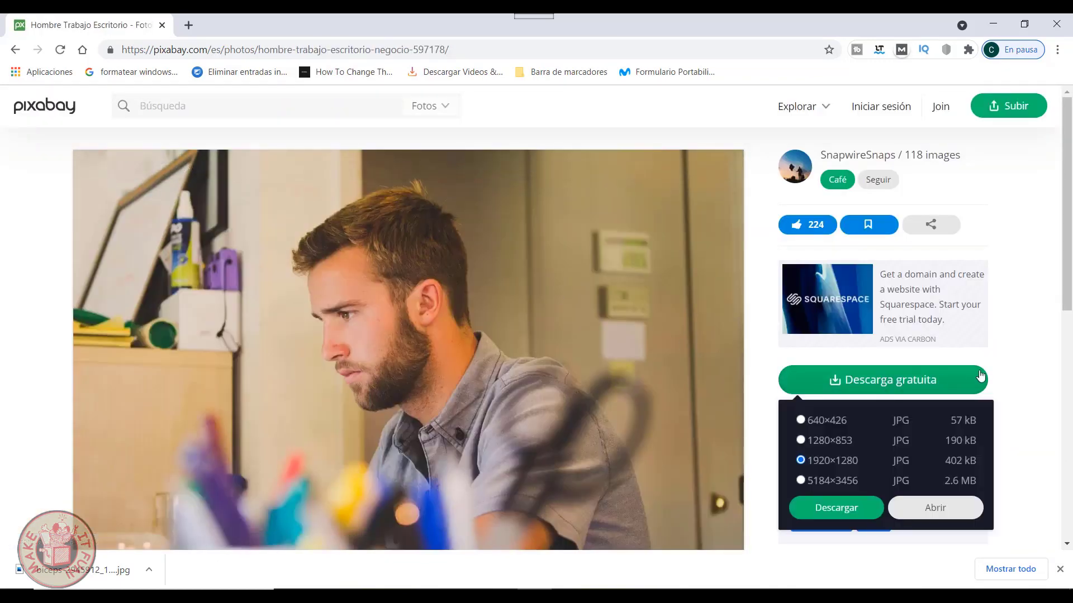
left_click(826, 508)
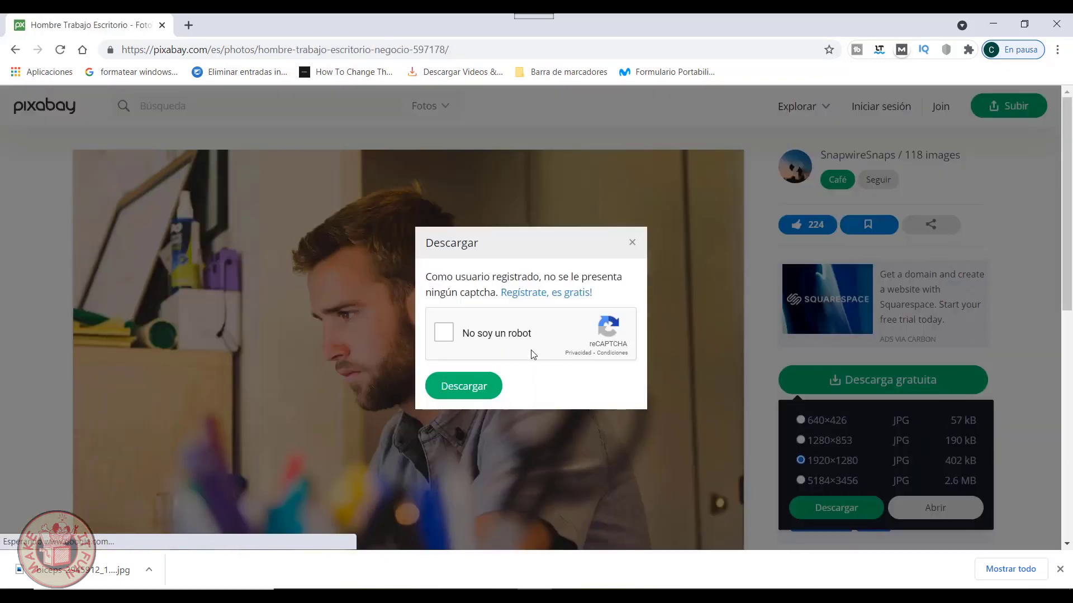
left_click(463, 387)
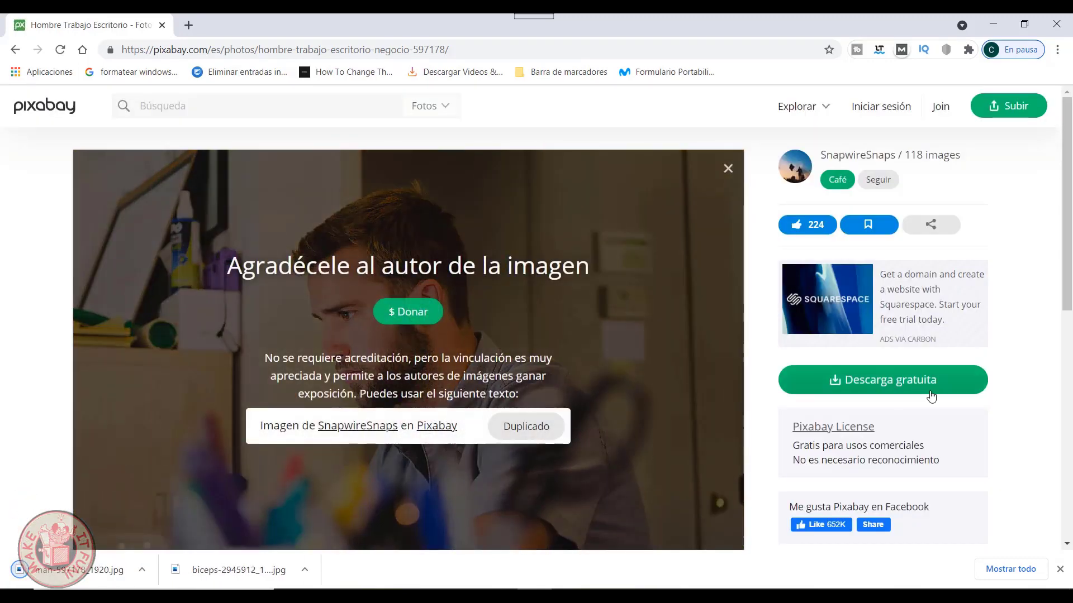
left_click(1060, 570)
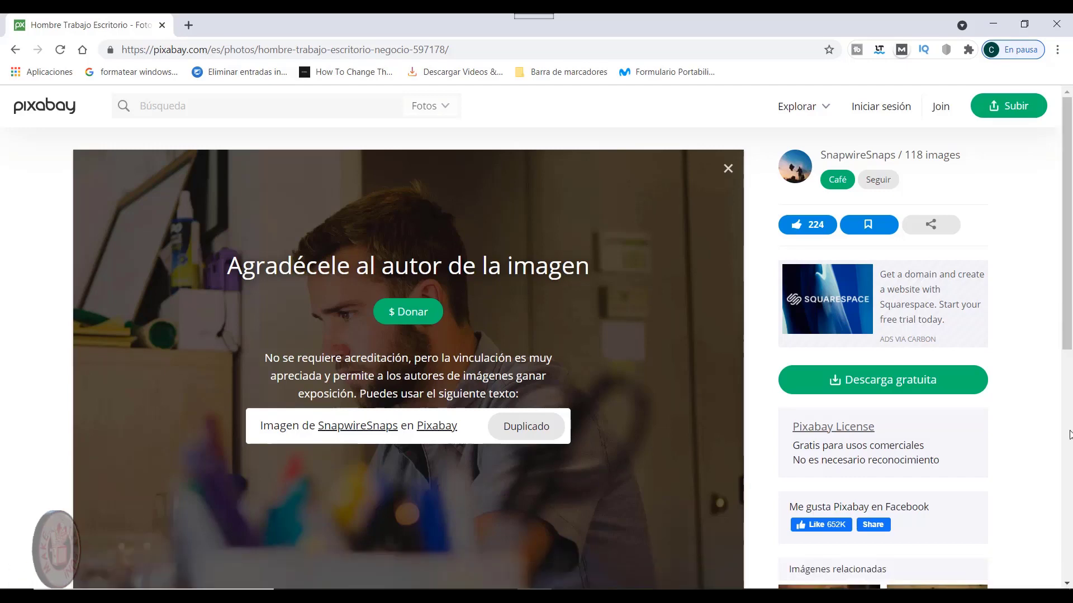
Open the downloaded biceps JPG in Photoshop, accepting the missing colour profile notice
left_click(993, 24)
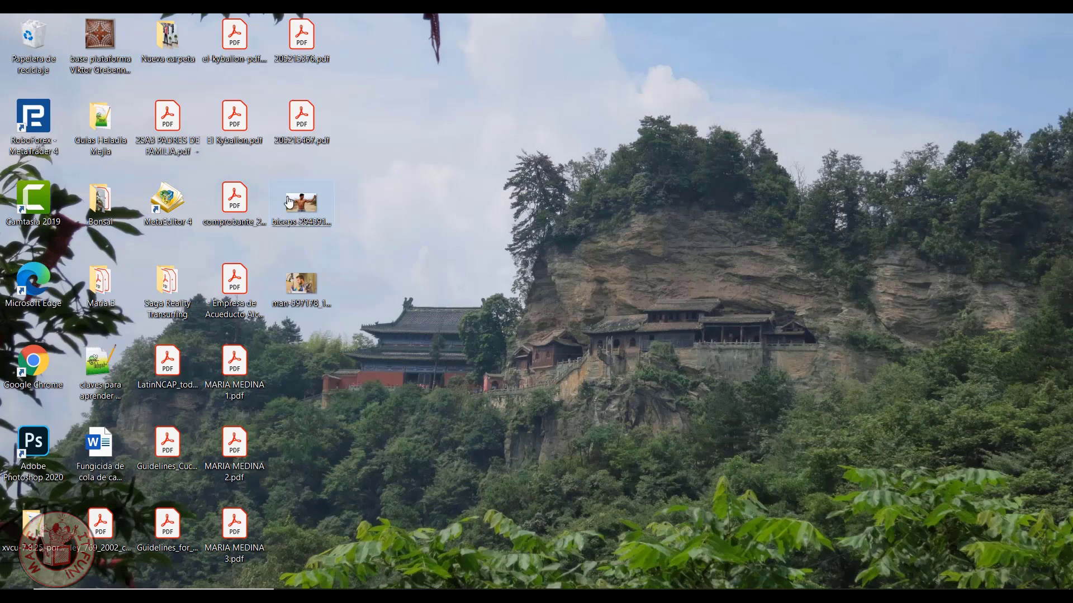
left_click_drag(289, 202, 560, 544)
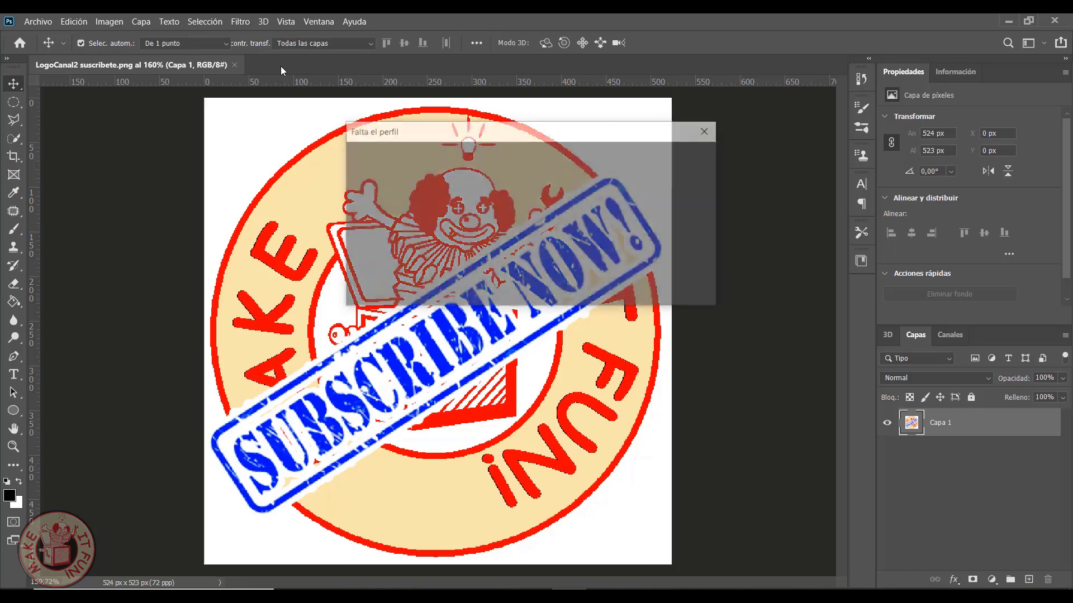
left_click(605, 289)
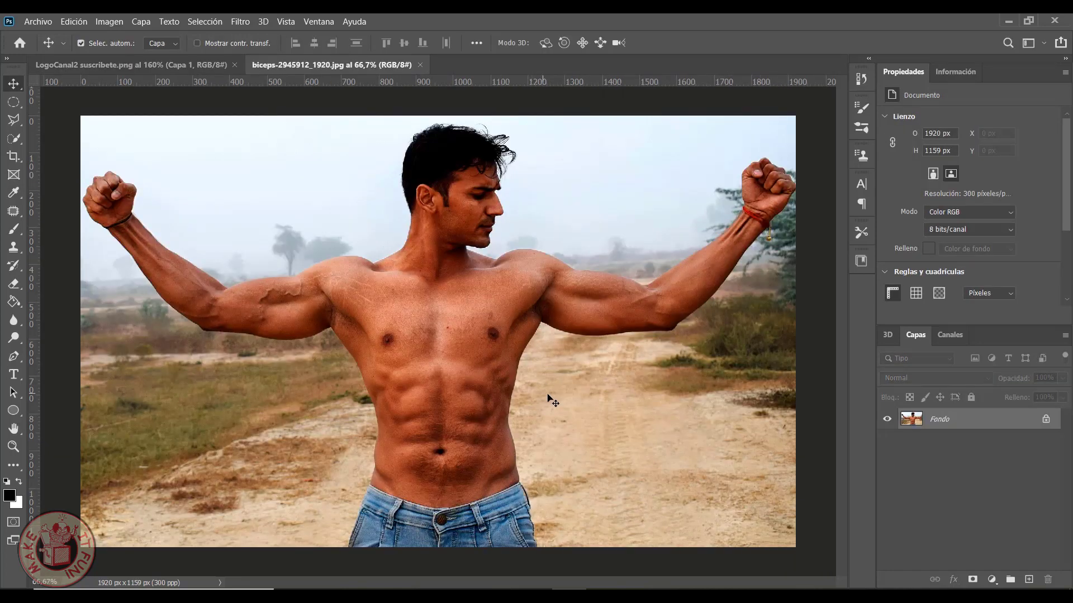
scroll(557, 393, "down", 1)
scroll(558, 390, "down", 1)
scroll(558, 390, "up", 1)
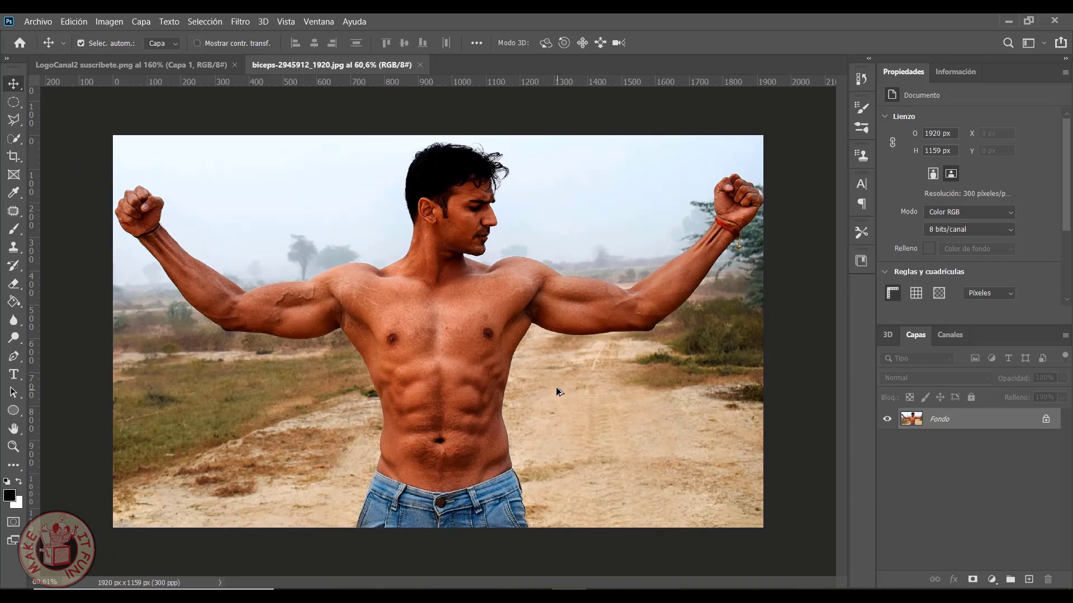
left_click(1007, 20)
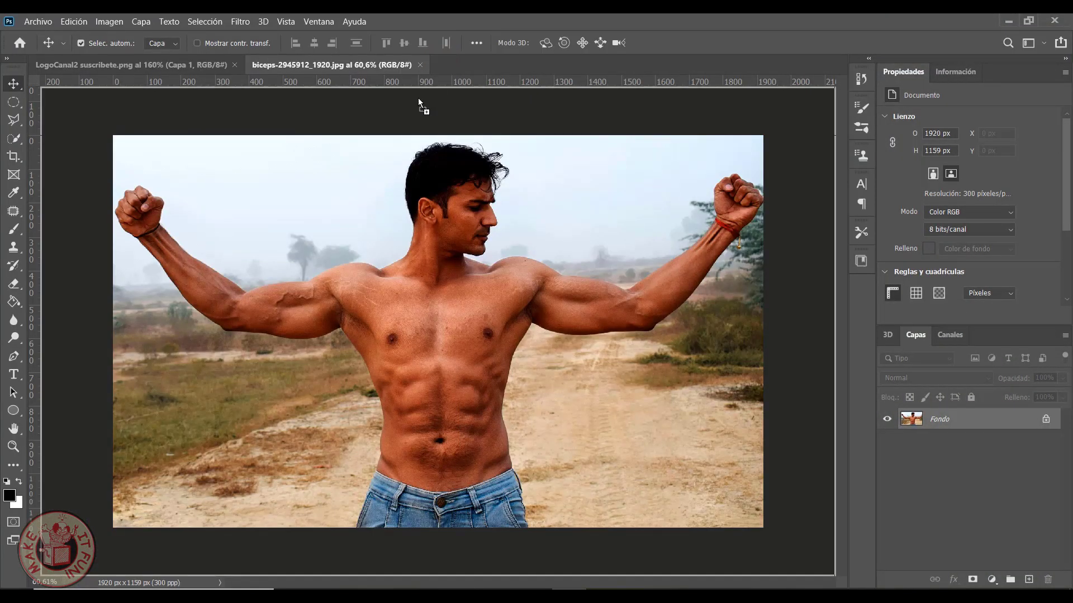
Place the bearded-man photo over the athlete image, flipped horizontally, and fit it on screen
left_click_drag(416, 226, 594, 168)
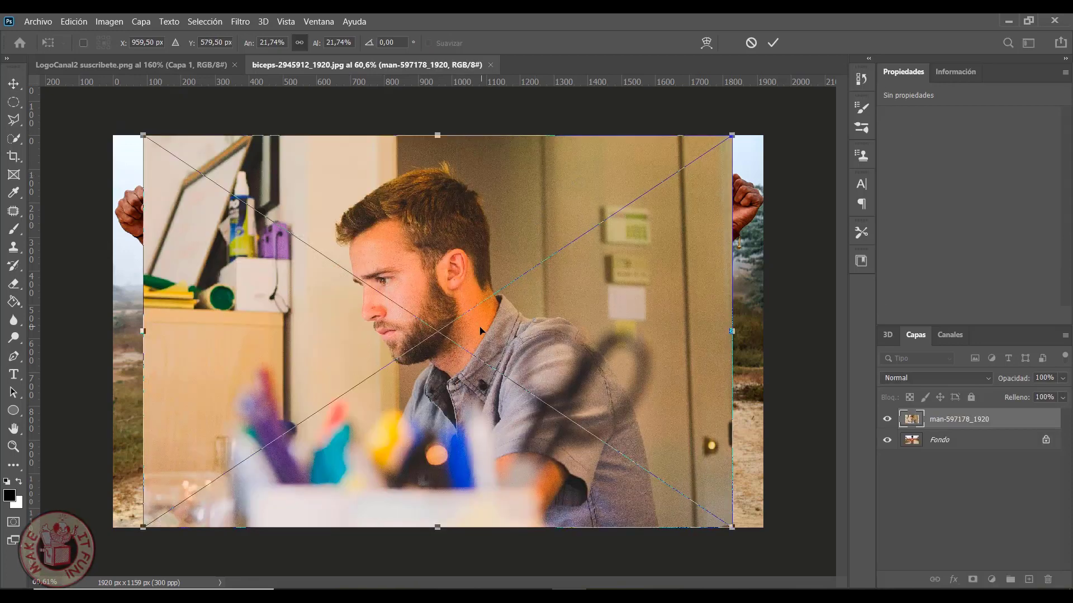
right_click(437, 261)
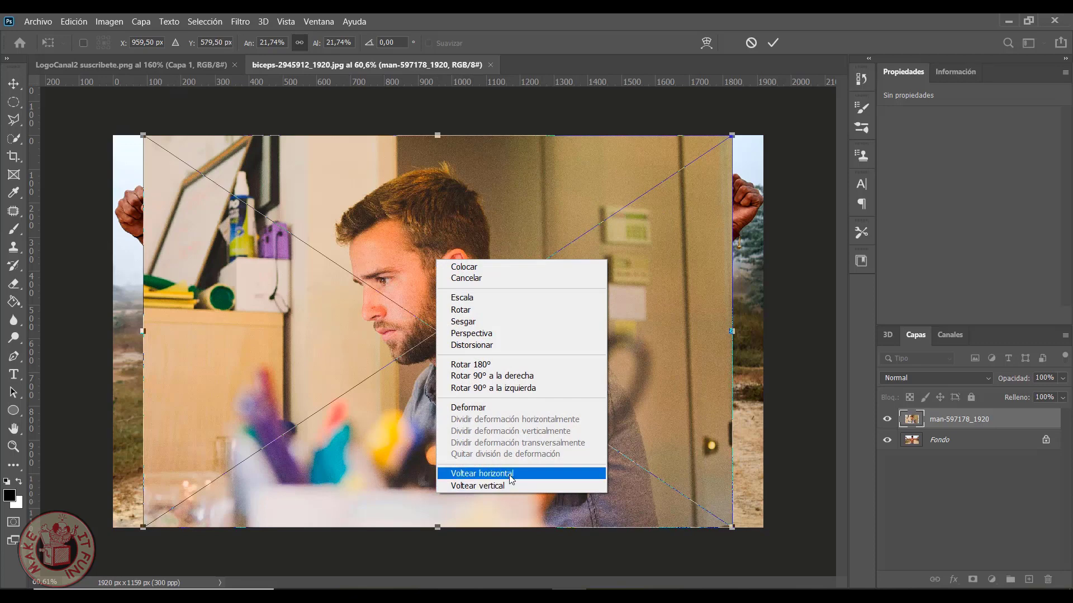
left_click(482, 473)
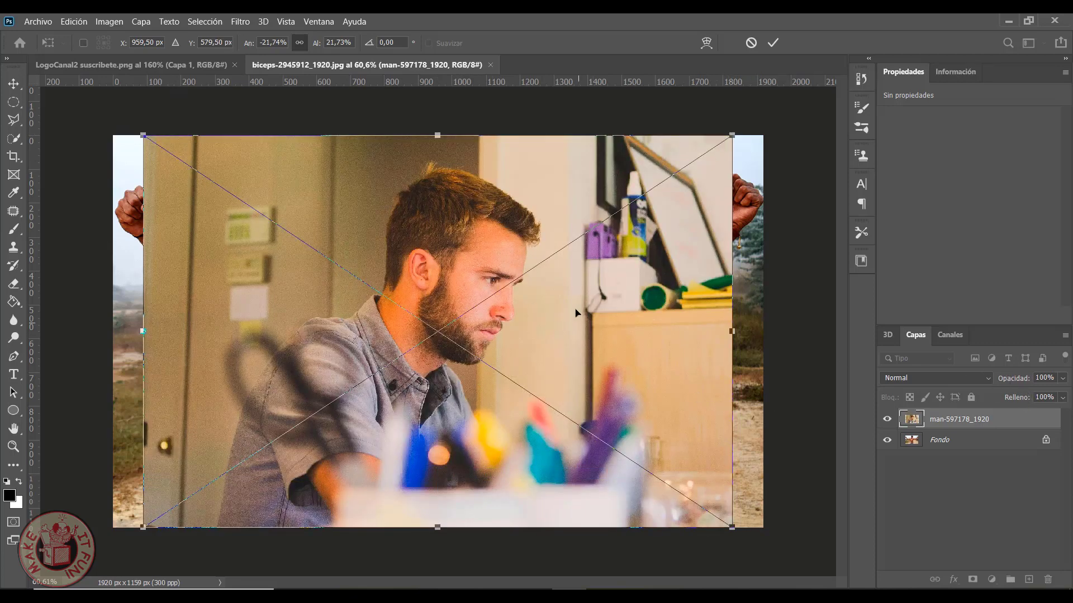
key("Return")
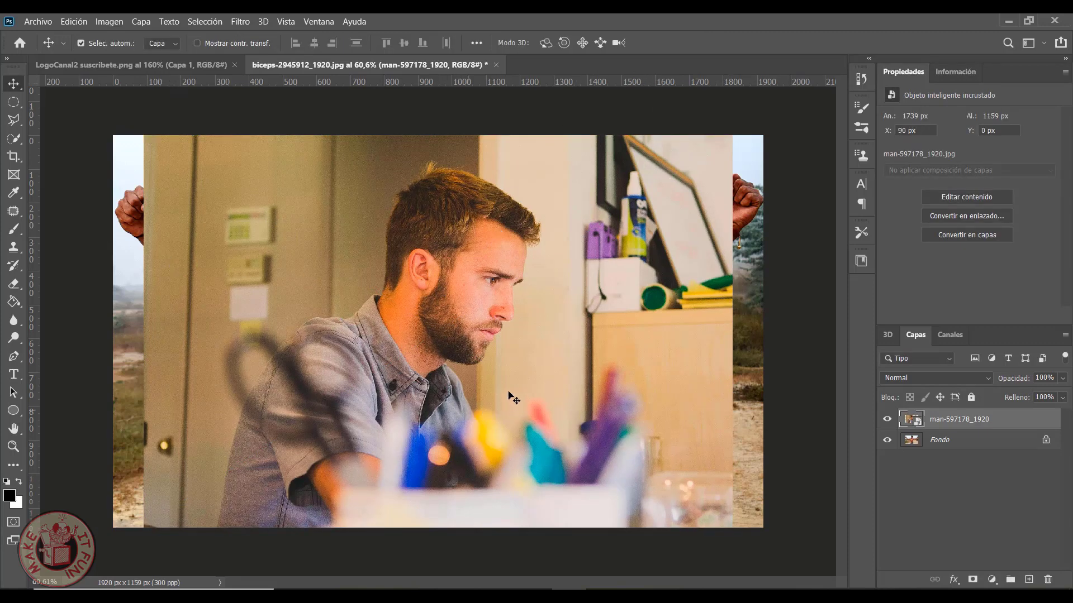
key("ctrl+0")
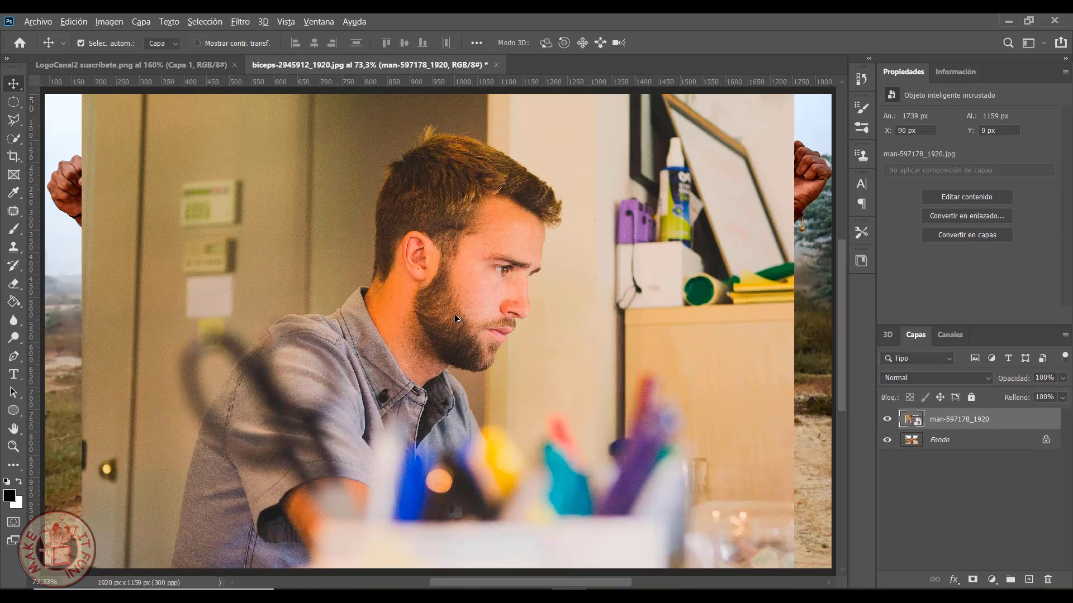
With the Polygonal Lasso, start the head outline at the collar and trace up the neck to the hair
scroll(454, 314, "up", 4)
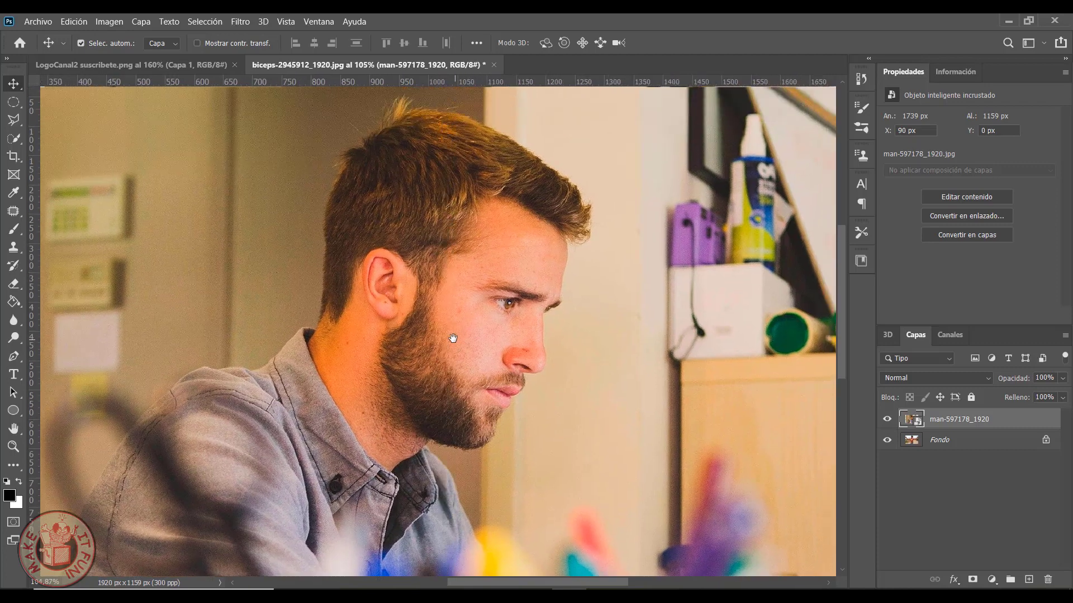
left_click_drag(453, 337, 443, 354)
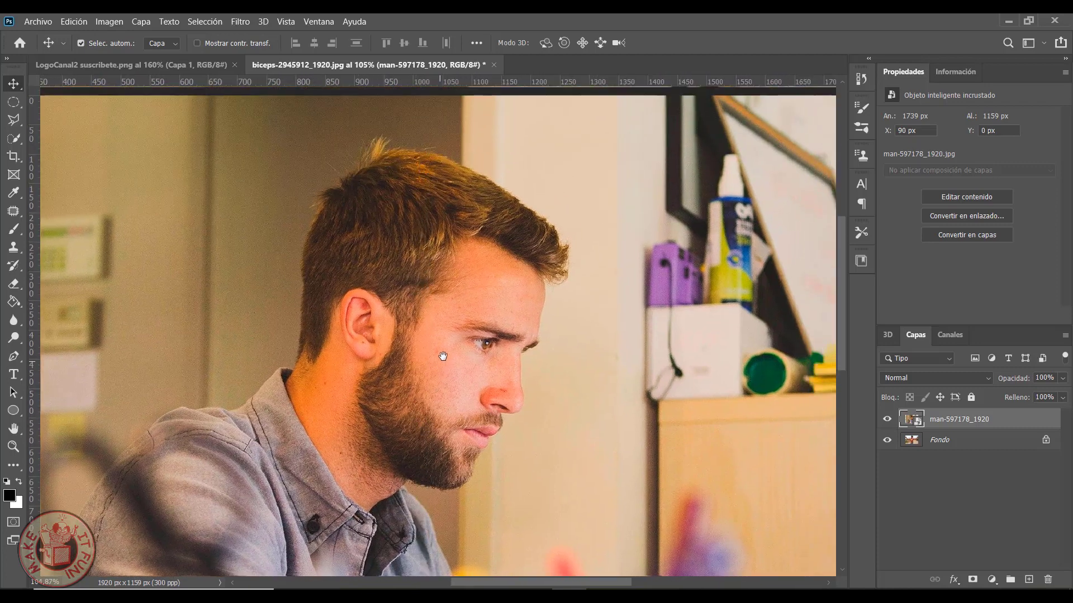
left_click(14, 121)
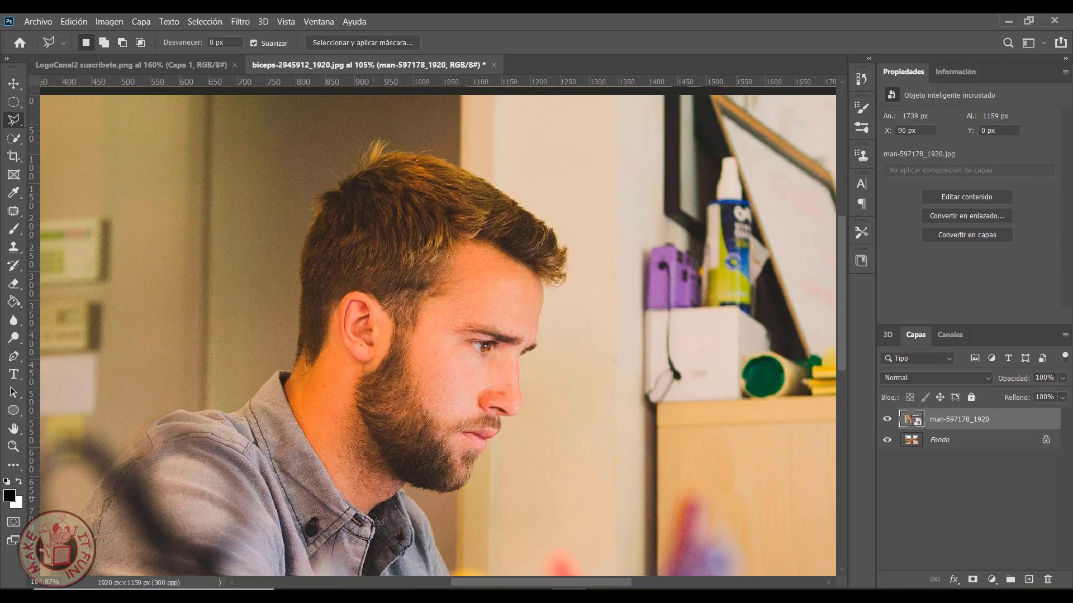
scroll(378, 554, "up", 2)
scroll(369, 531, "up", 3)
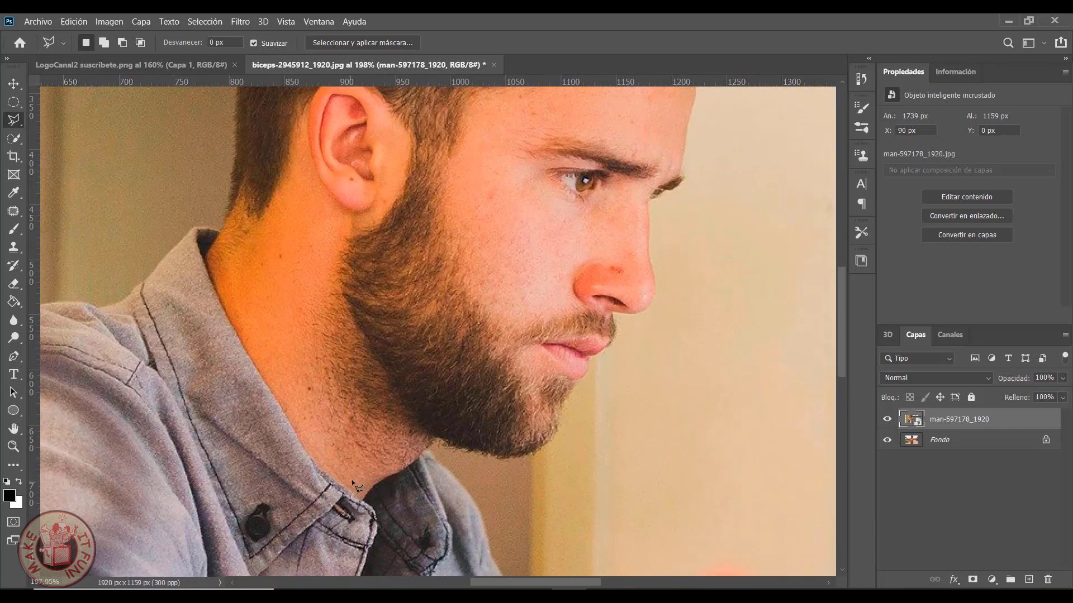
left_click(366, 508)
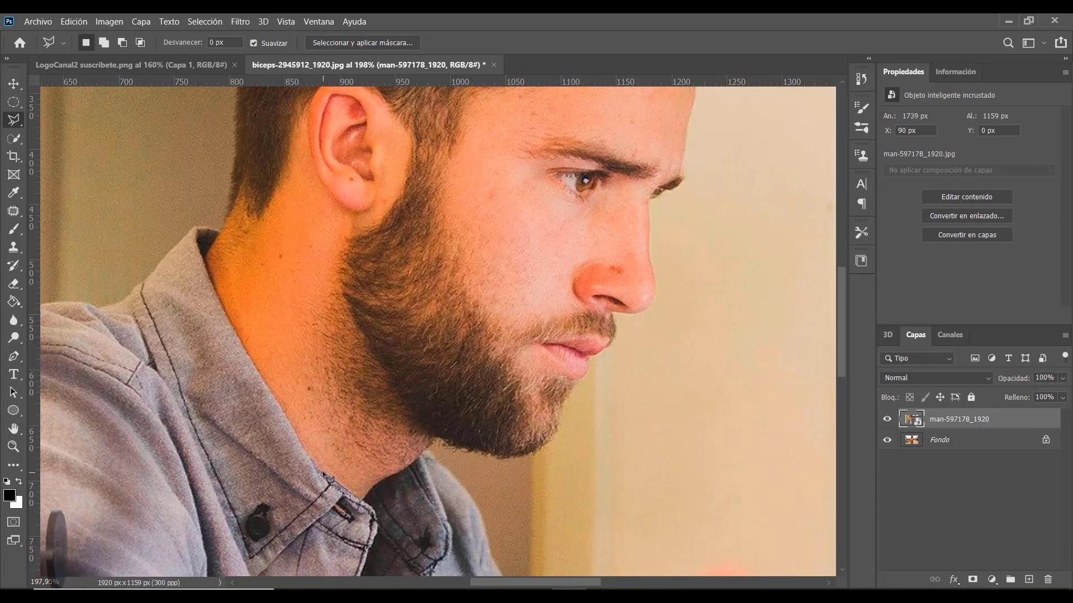
left_click(302, 444)
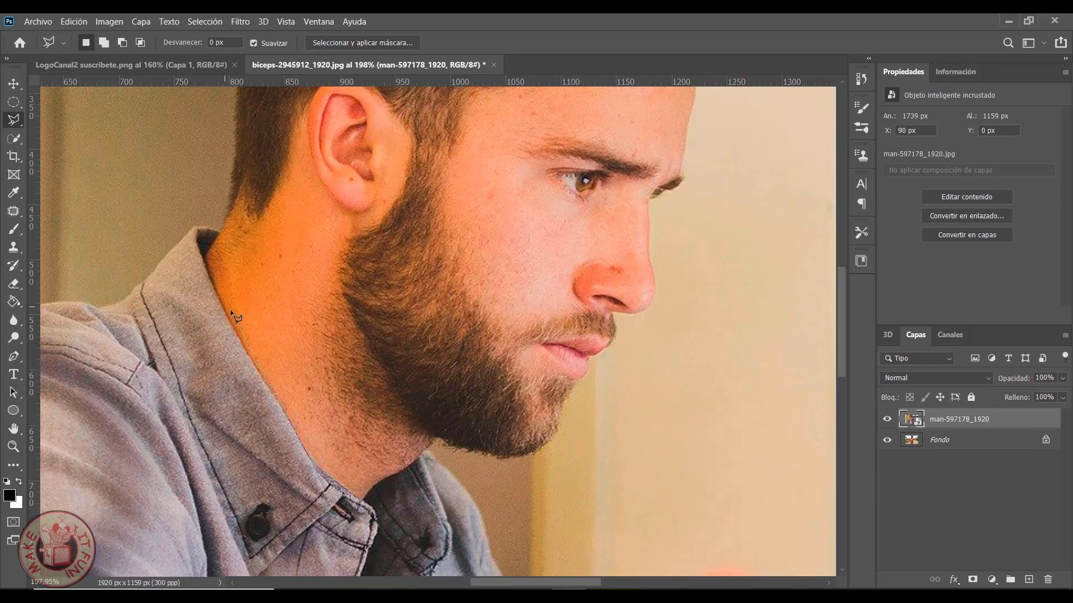
left_click(230, 312)
scroll(250, 434, "up", 5)
left_click_drag(243, 400, 282, 278)
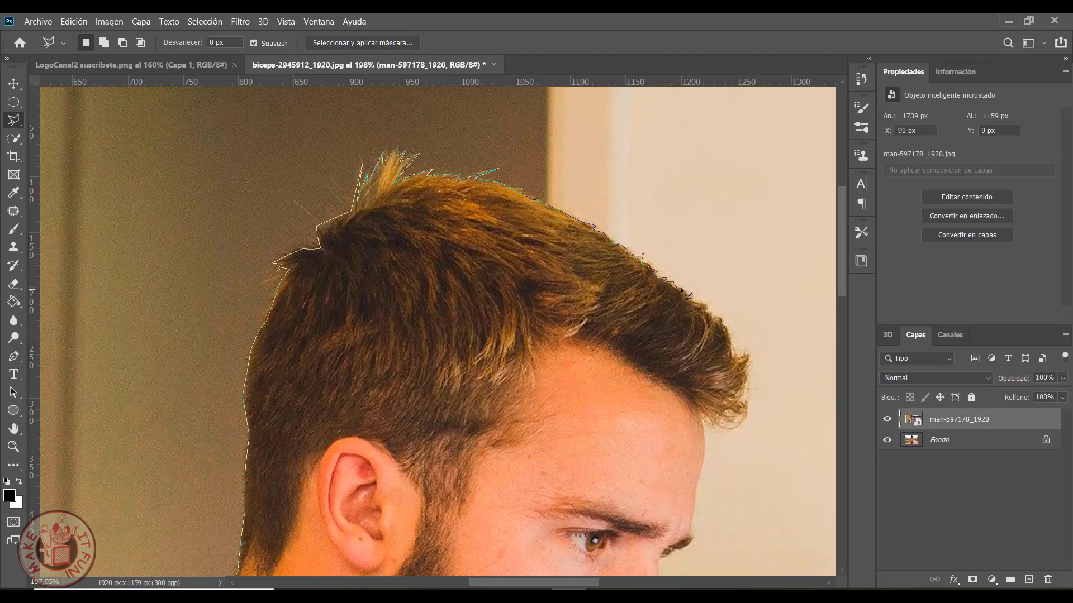
Continue the outline along the hairline, forehead and brow
left_click(747, 414)
left_click(735, 435)
left_click_drag(690, 428, 504, 205)
scroll(504, 205, "up", 3)
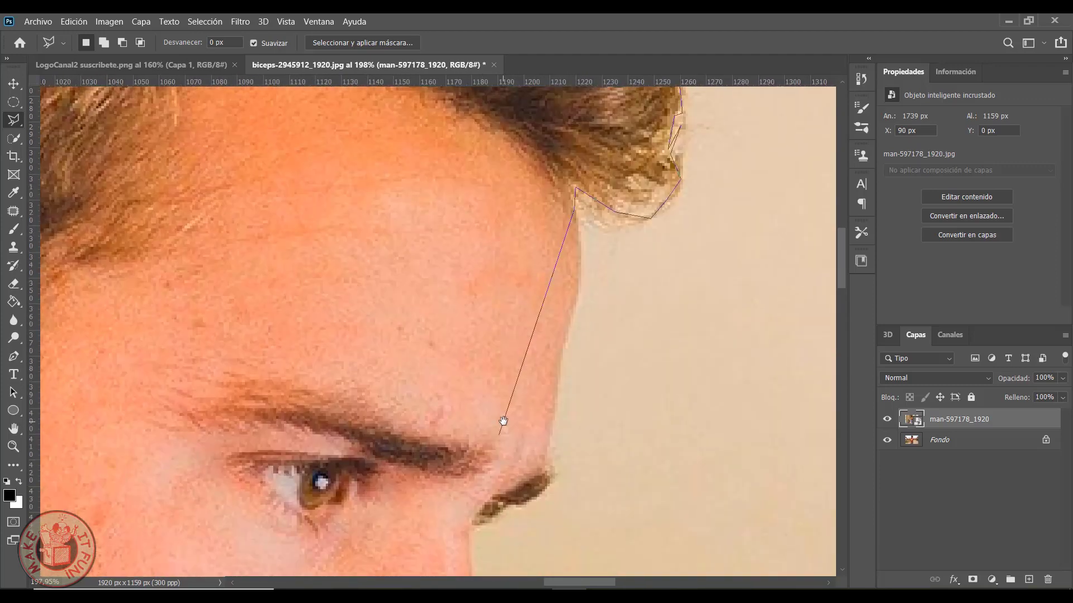
left_click(579, 244)
left_click(575, 308)
left_click(546, 450)
left_click(557, 477)
left_click(506, 505)
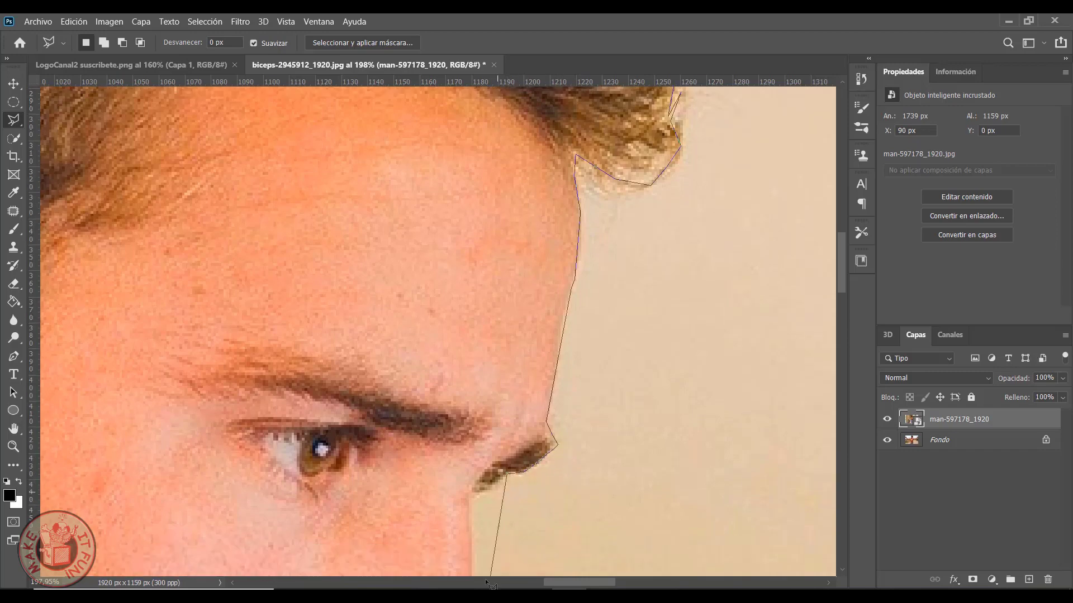
Trace the outline down the nose, under it, and along the lips toward the chin
scroll(485, 559, "down", 3)
left_click(461, 377)
scroll(454, 235, "down", 2)
left_click(452, 292)
left_click(463, 335)
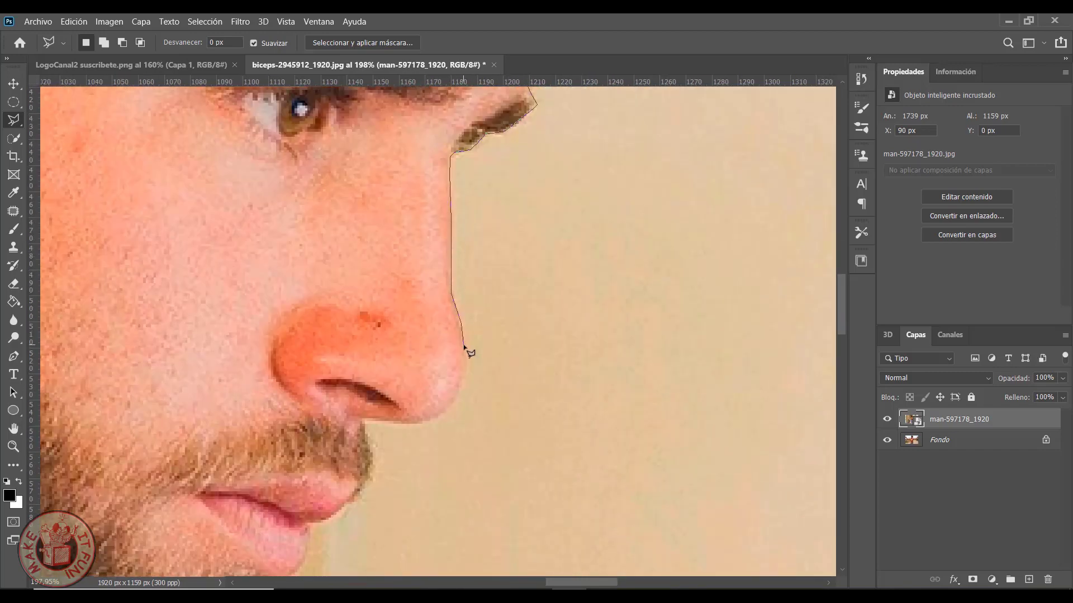
left_click(466, 366)
left_click(459, 401)
left_click(430, 419)
left_click(394, 423)
left_click(374, 479)
left_click(335, 516)
left_click(309, 526)
Finish the outline along the chin, beard and neck, closing the selection
left_click_drag(311, 526, 511, 211)
left_click(510, 234)
left_click(477, 273)
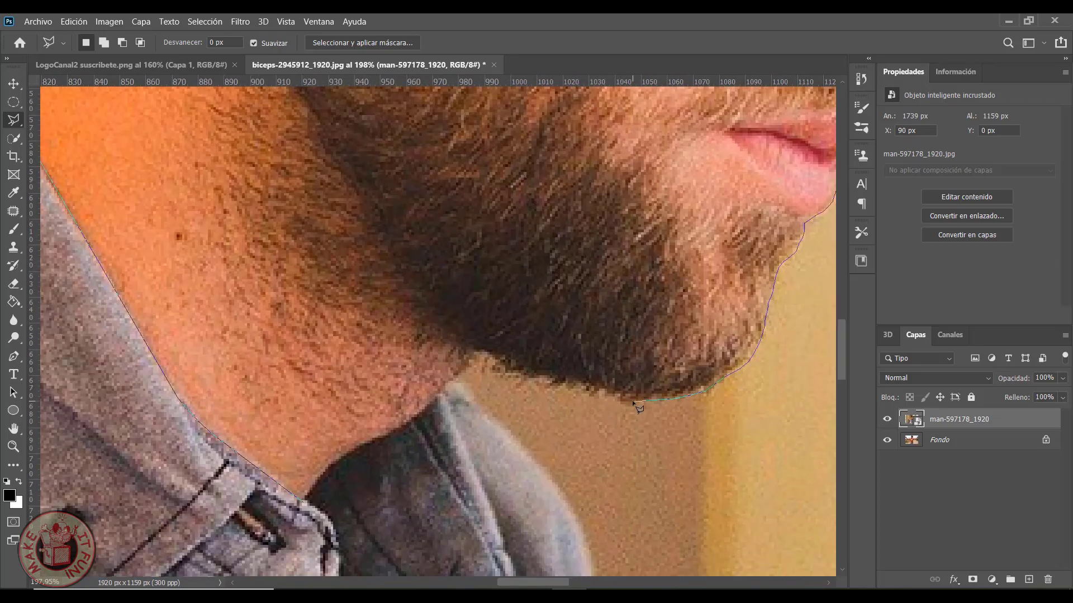
left_click_drag(385, 446, 720, 391)
left_click_drag(425, 419, 337, 469)
key("Escape")
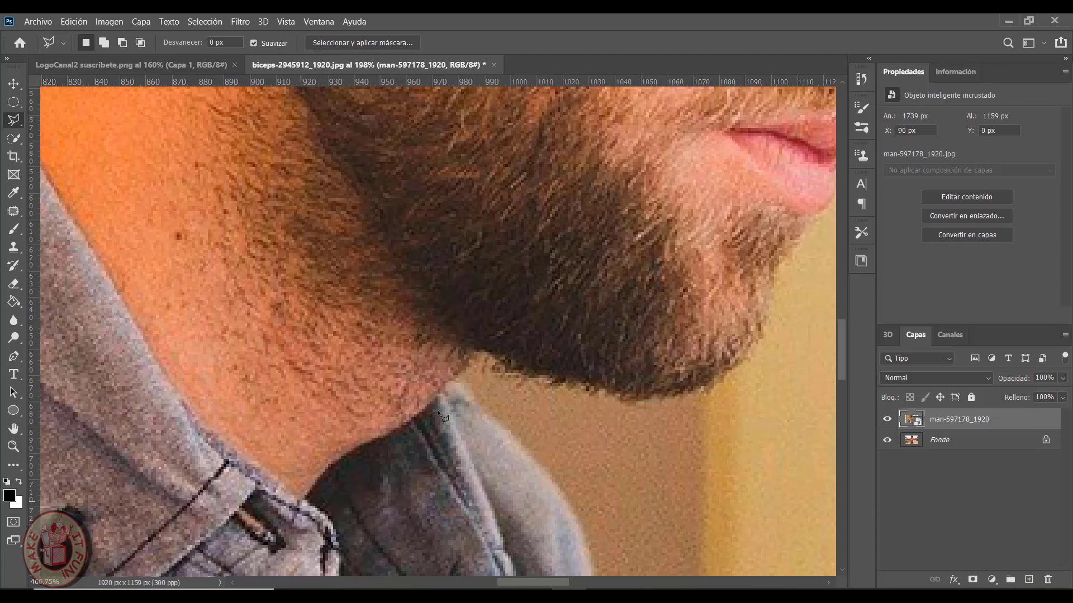
Copy the selected head to a new layer and hide the man-597178_1920 layer
scroll(488, 326, "down", 10)
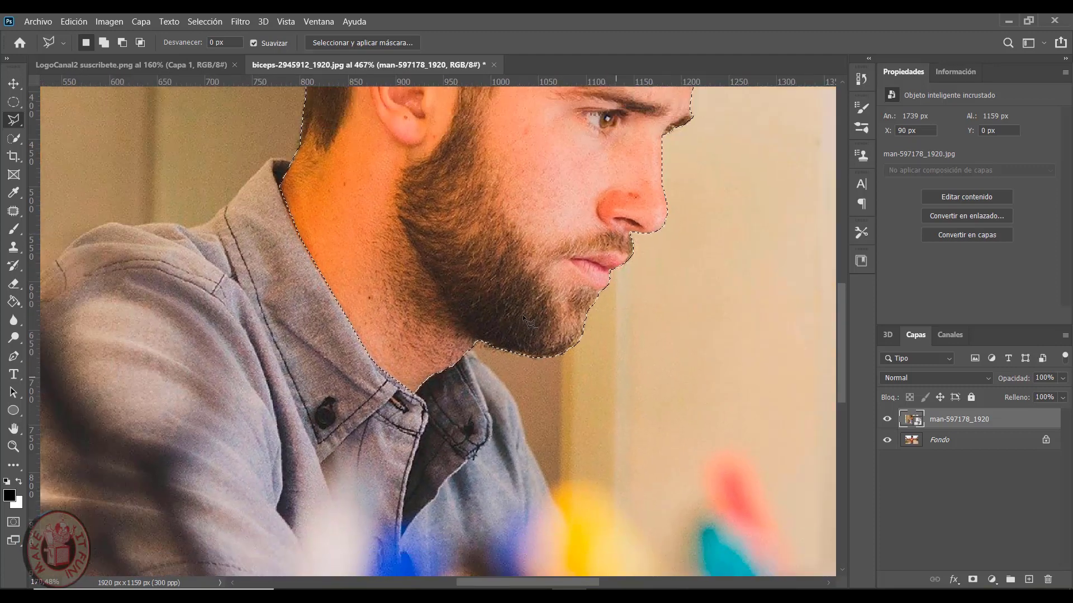
scroll(534, 313, "down", 2)
scroll(542, 312, "down", 4)
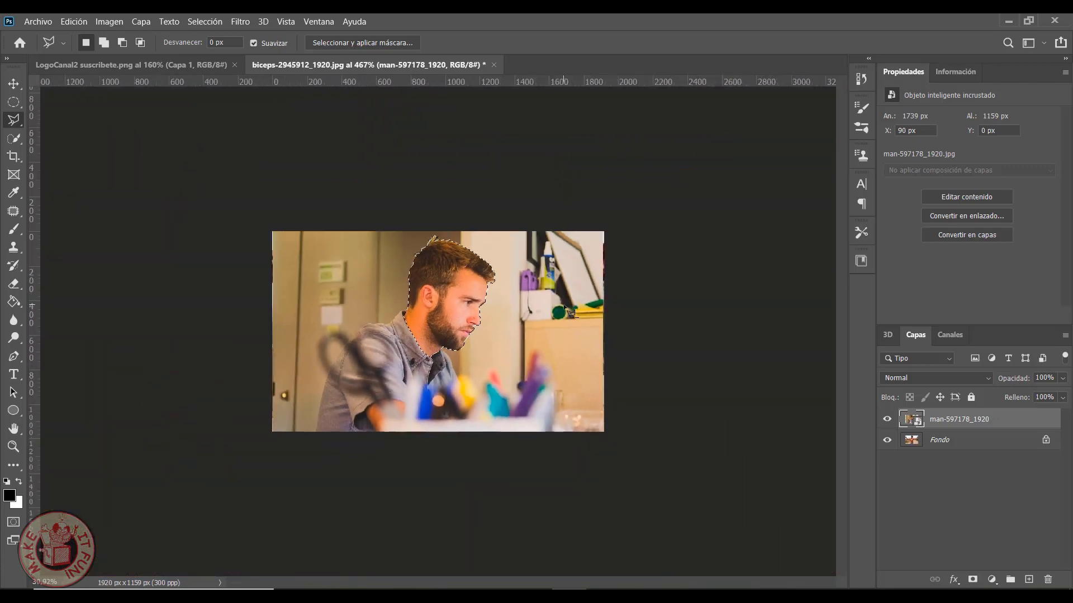
scroll(553, 310, "up", 3)
scroll(564, 307, "up", 1)
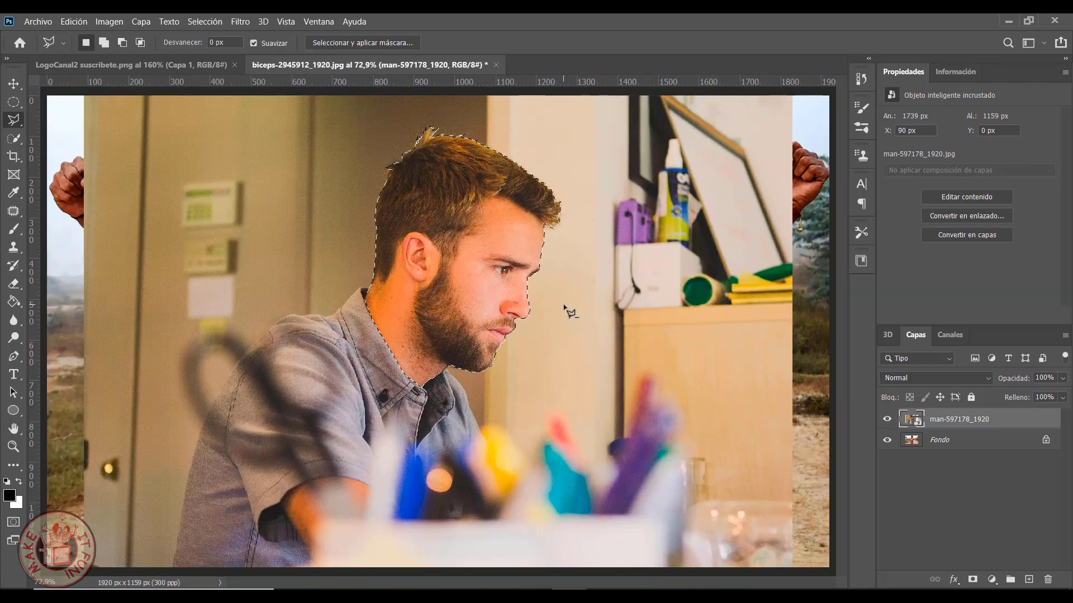
key("ctrl+j")
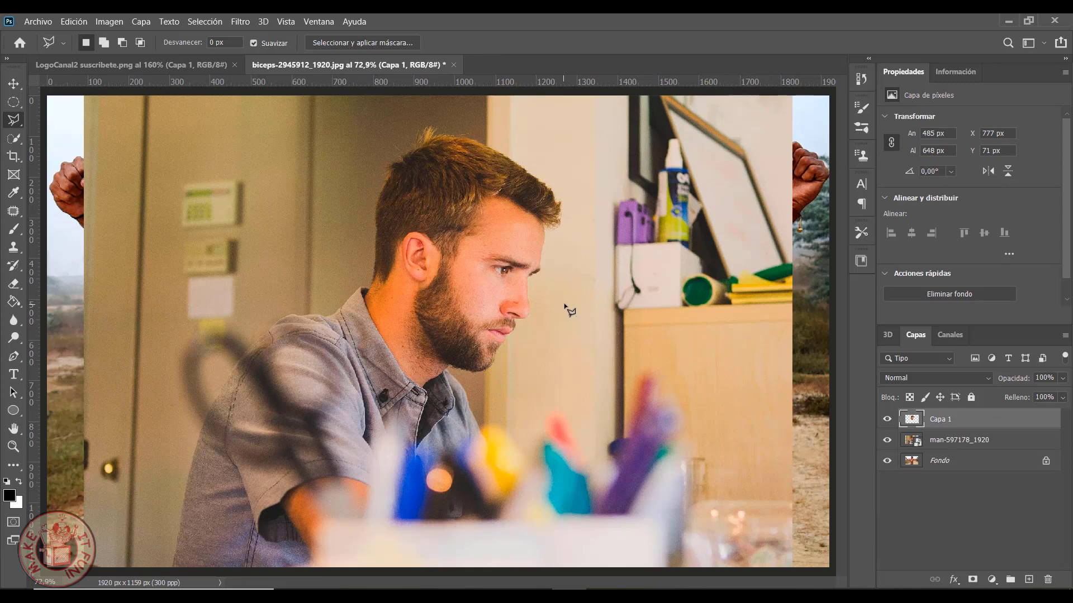
left_click(886, 440)
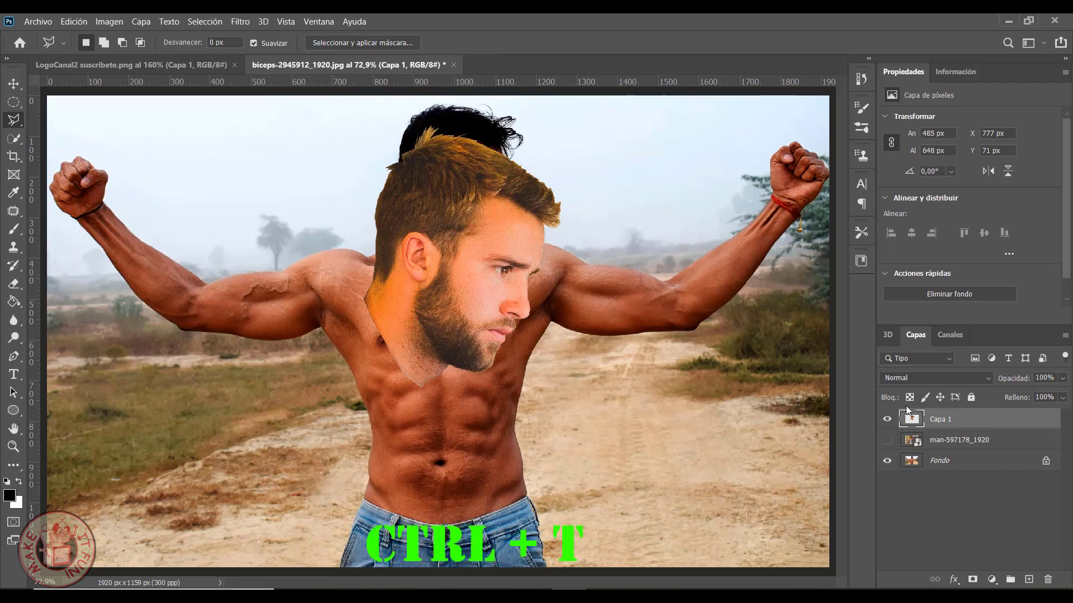
Start Free Transform on the head layer, set its opacity to 61%, and shrink it
key("ctrl+t")
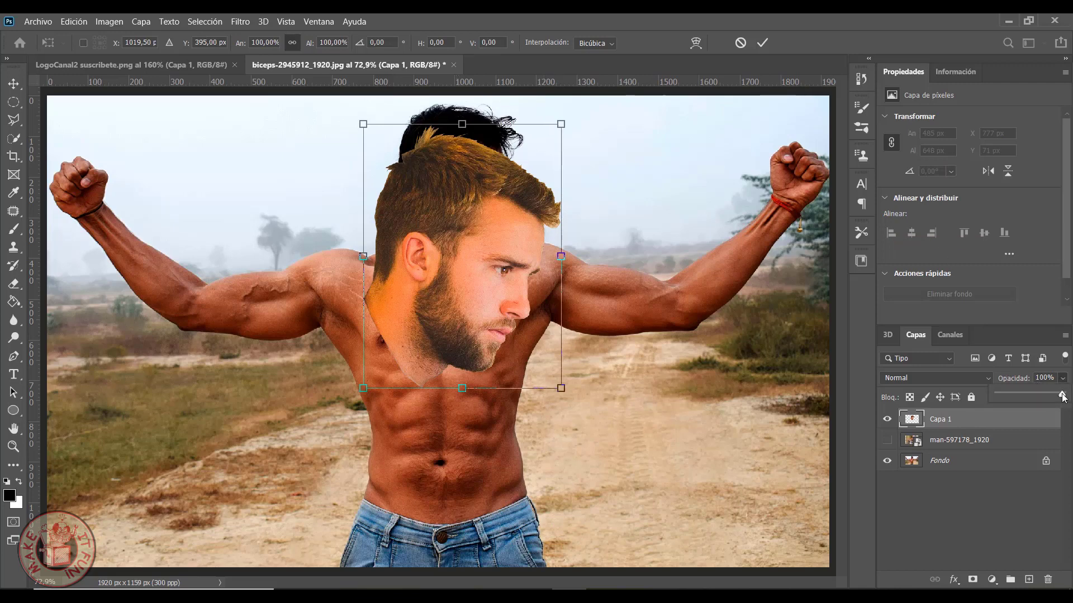
left_click_drag(1061, 396, 1037, 395)
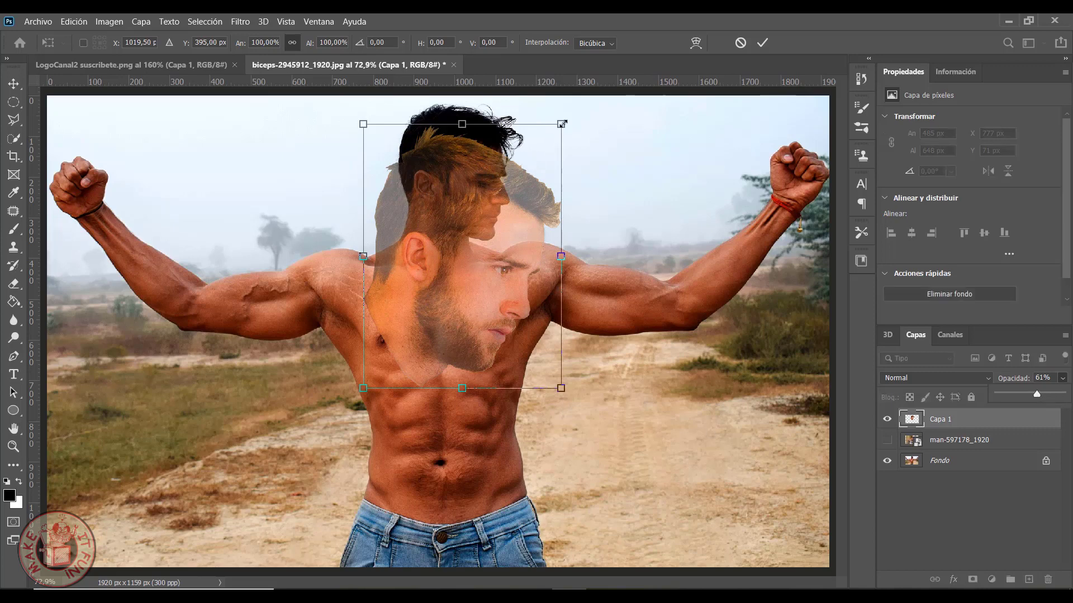
left_click(562, 124)
left_click_drag(561, 123, 509, 192)
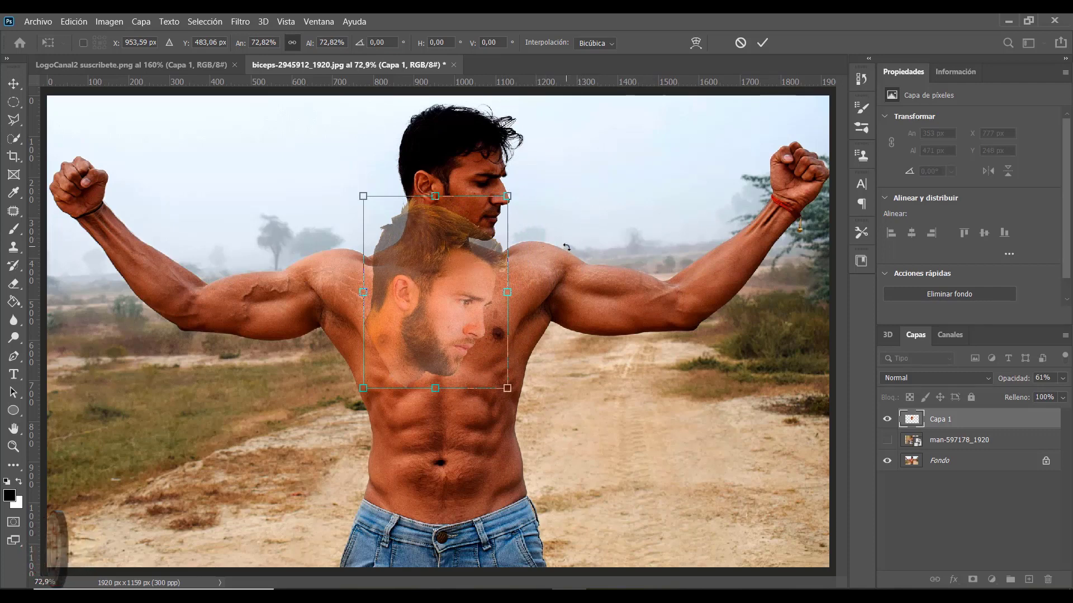
scroll(566, 247, "up", 3)
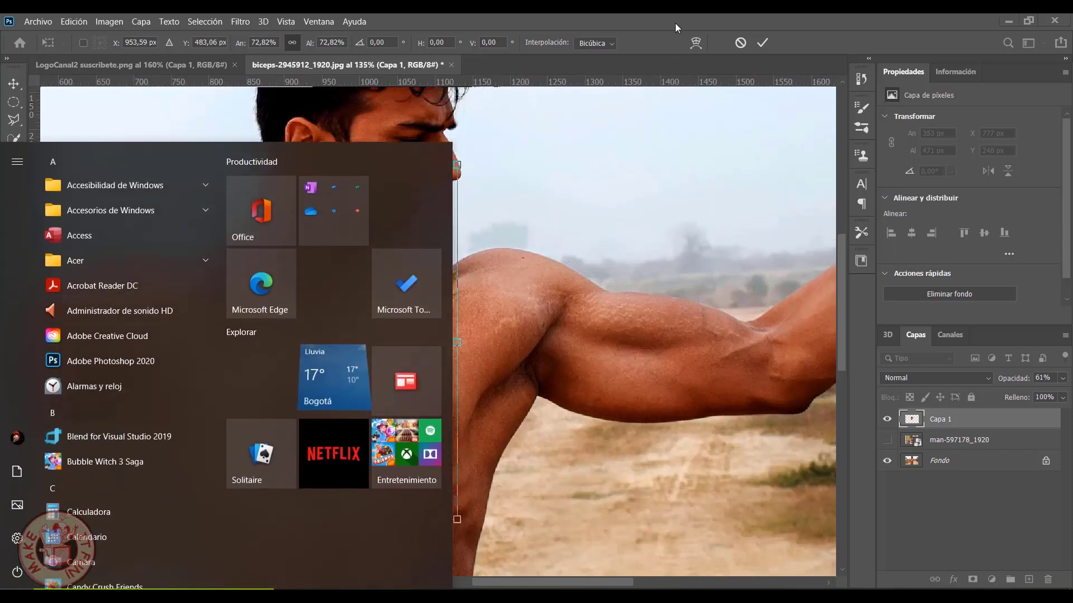
scroll(564, 229, "up", 2)
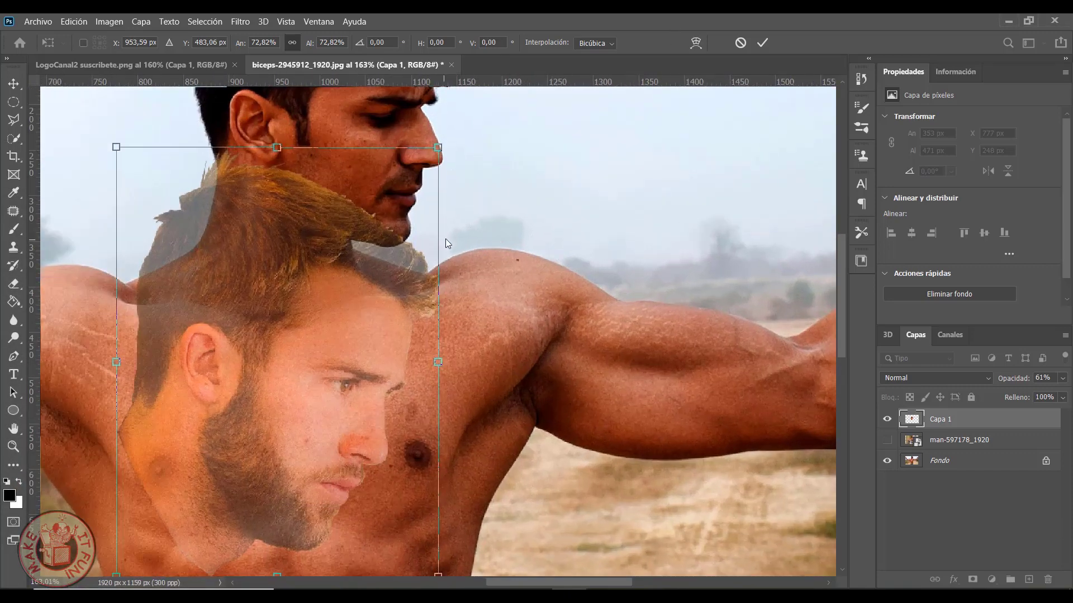
Move the head over the body's head, shrink it further and tilt it about 7 degrees
key("alt+space")
key("Escape")
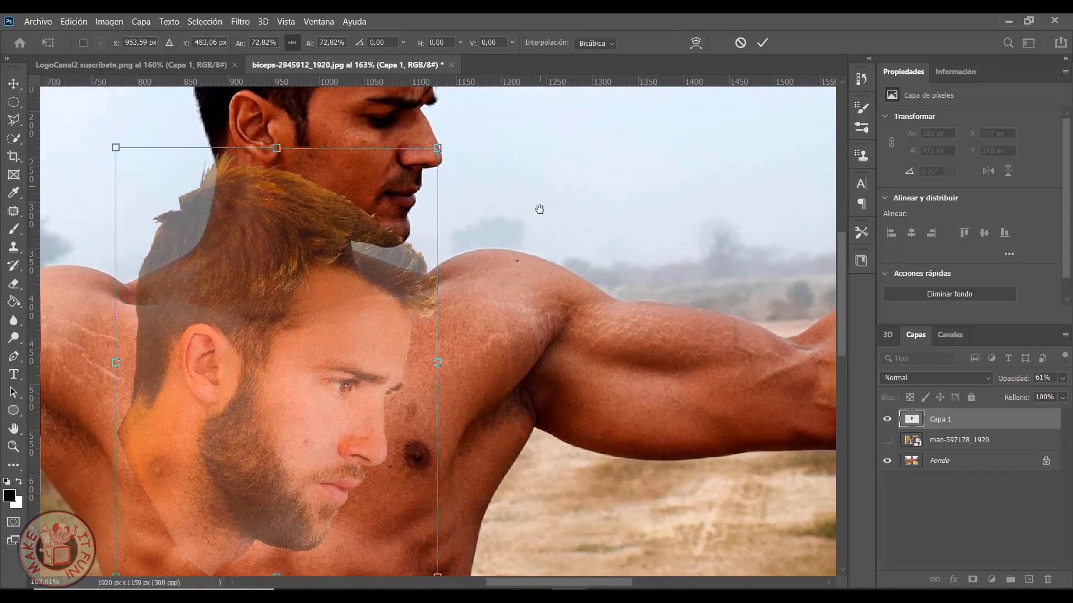
left_click_drag(539, 209, 579, 354)
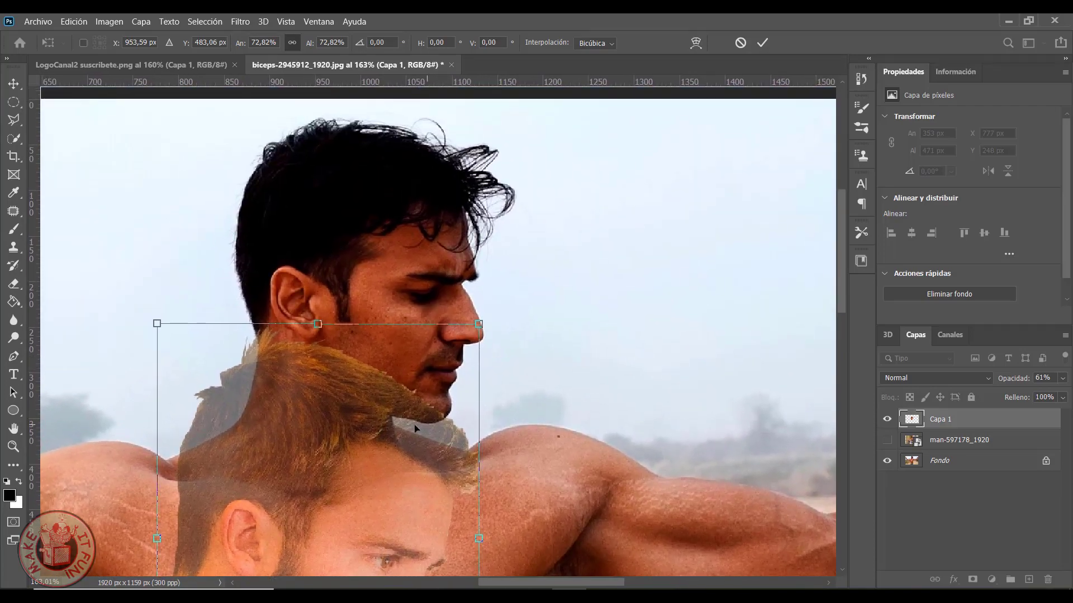
left_click_drag(428, 381, 493, 186)
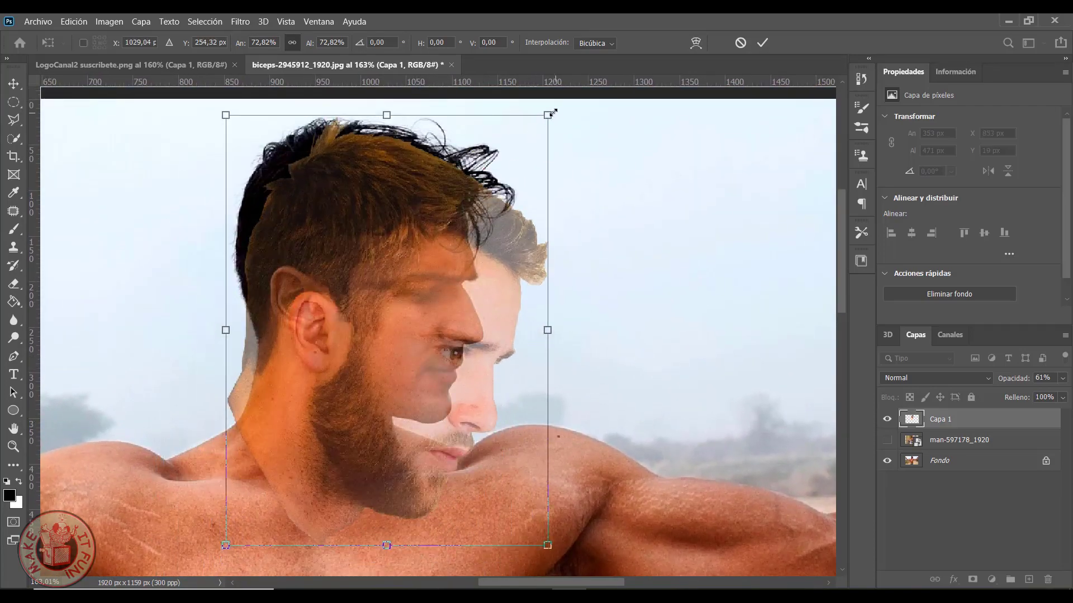
left_click_drag(552, 113, 472, 219)
left_click_drag(373, 320, 394, 225)
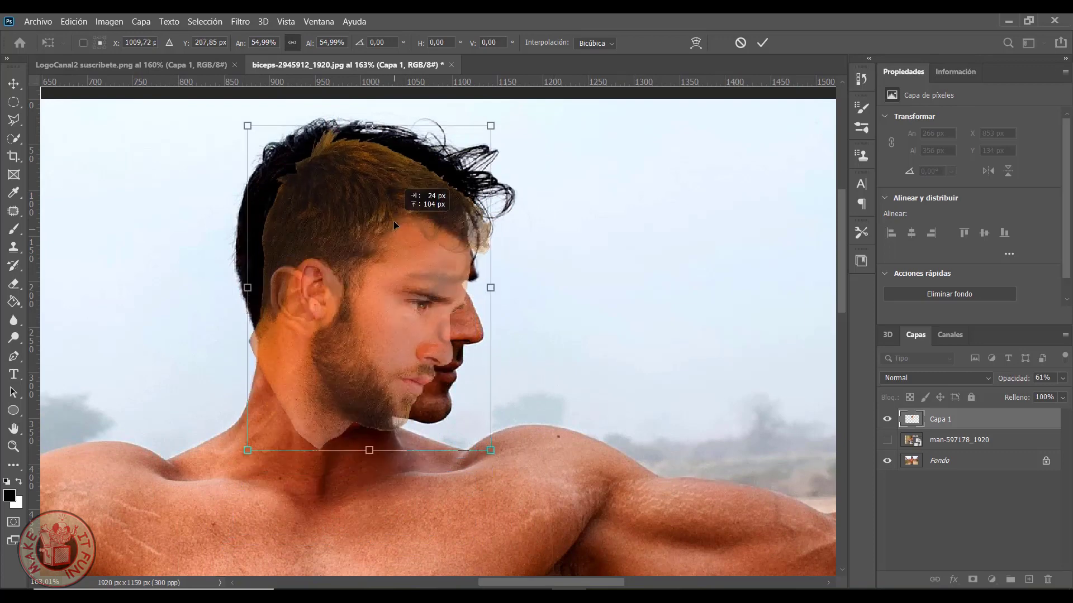
left_click_drag(504, 117, 483, 106)
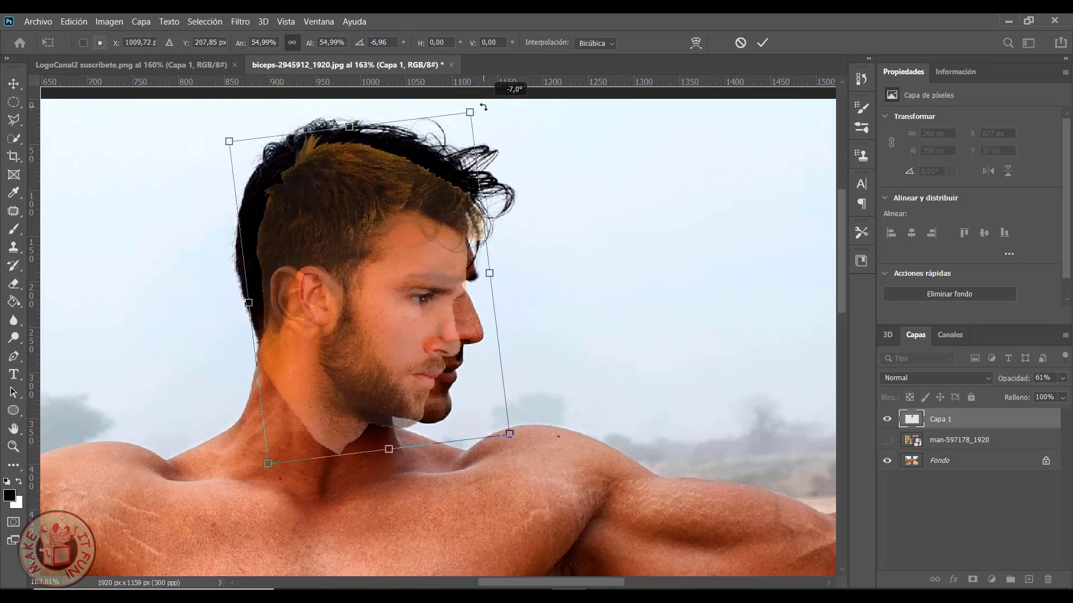
left_click_drag(269, 465, 254, 489)
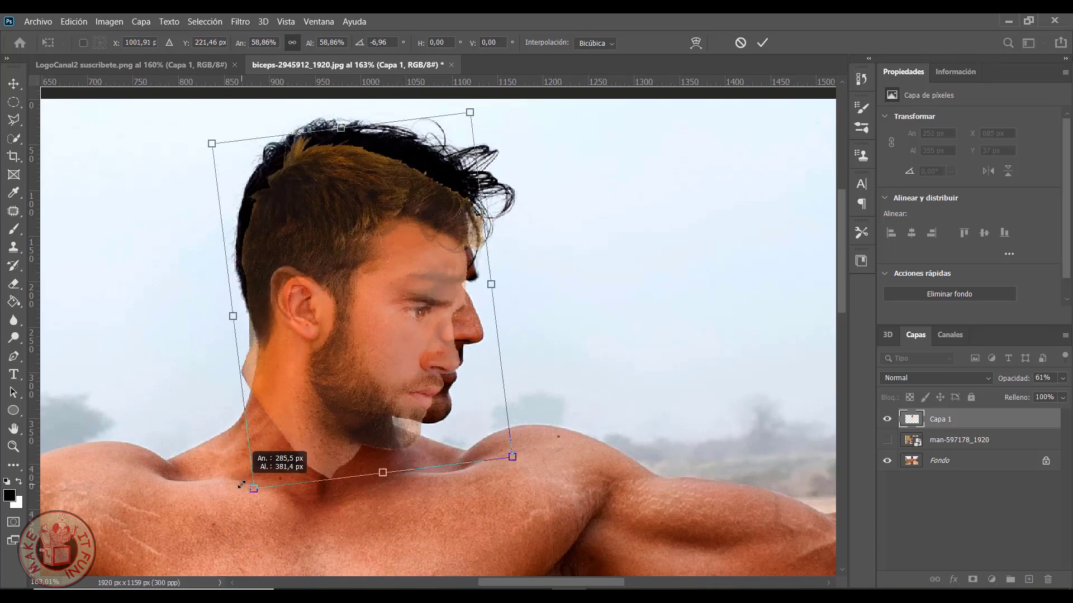
Fine-tune the head's tilt, position and size on the neck, then commit the transform
left_click_drag(527, 489, 566, 448)
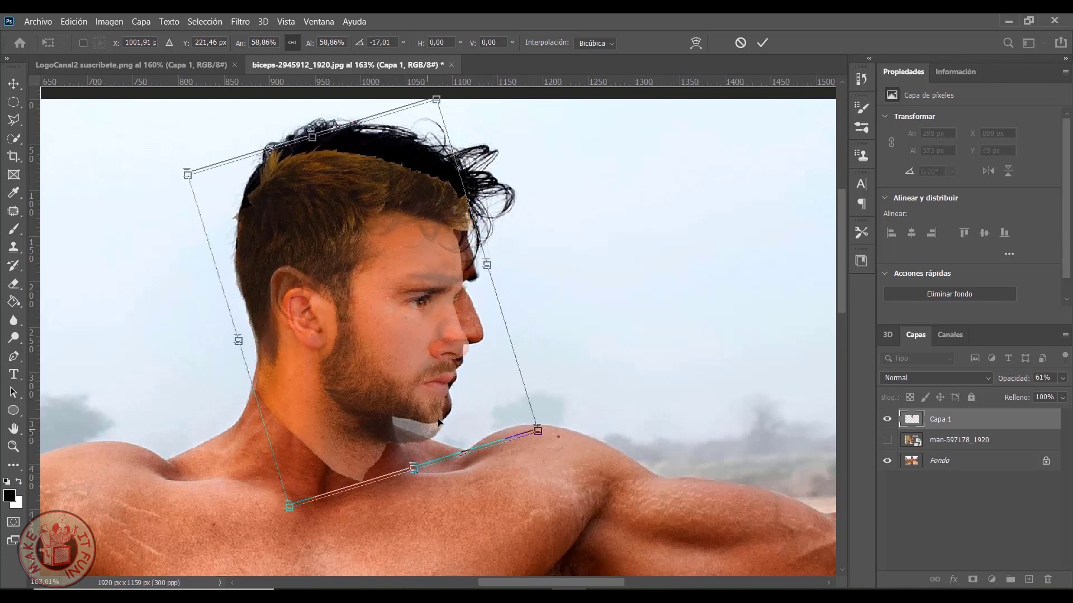
left_click_drag(426, 436, 434, 406)
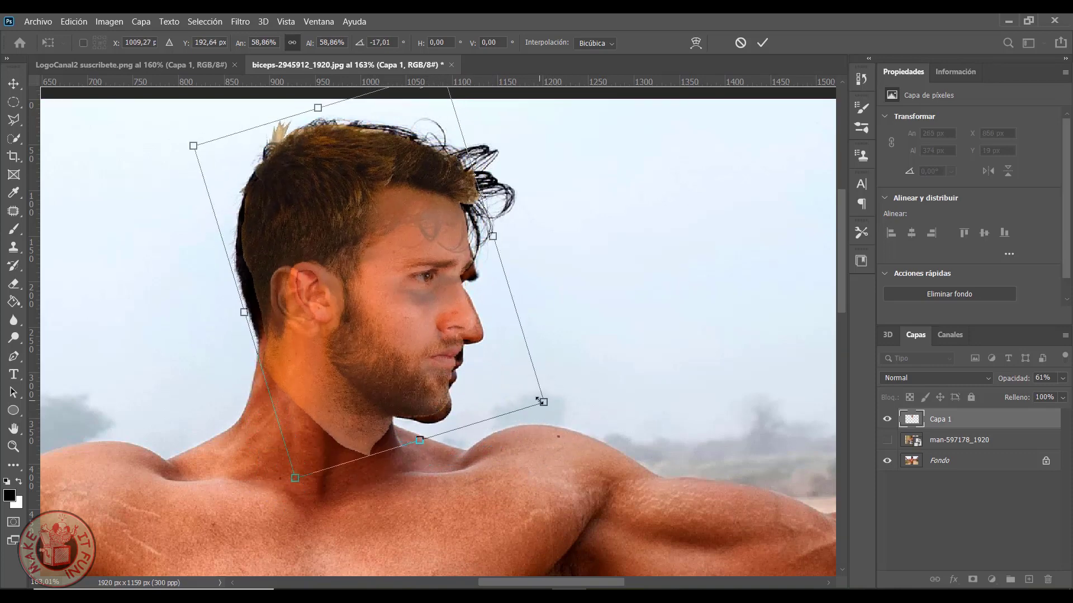
left_click_drag(545, 397, 556, 411)
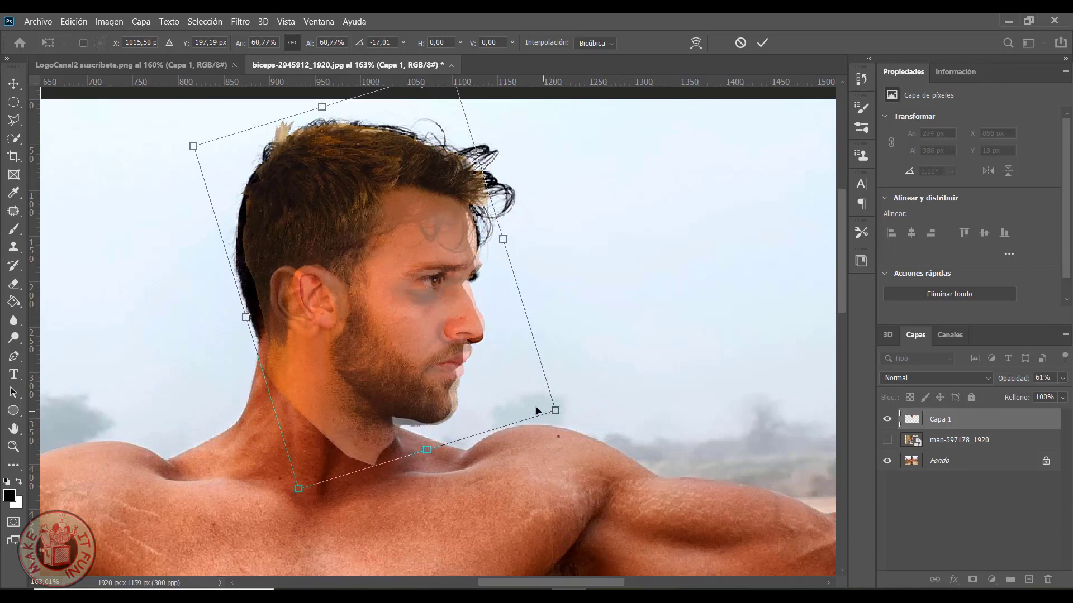
left_click_drag(339, 348, 332, 350)
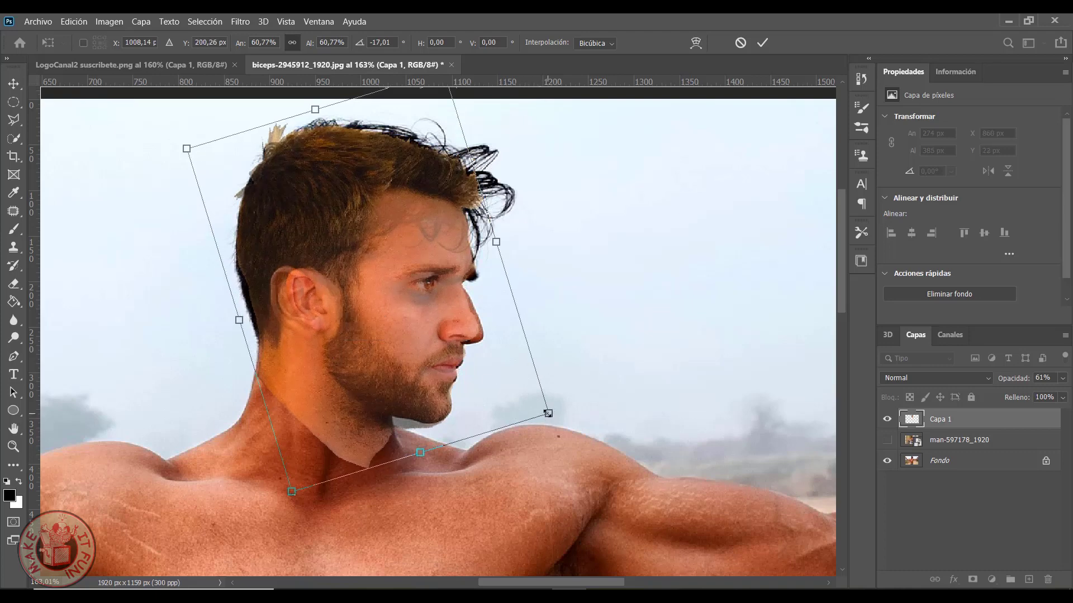
left_click_drag(548, 414, 553, 416)
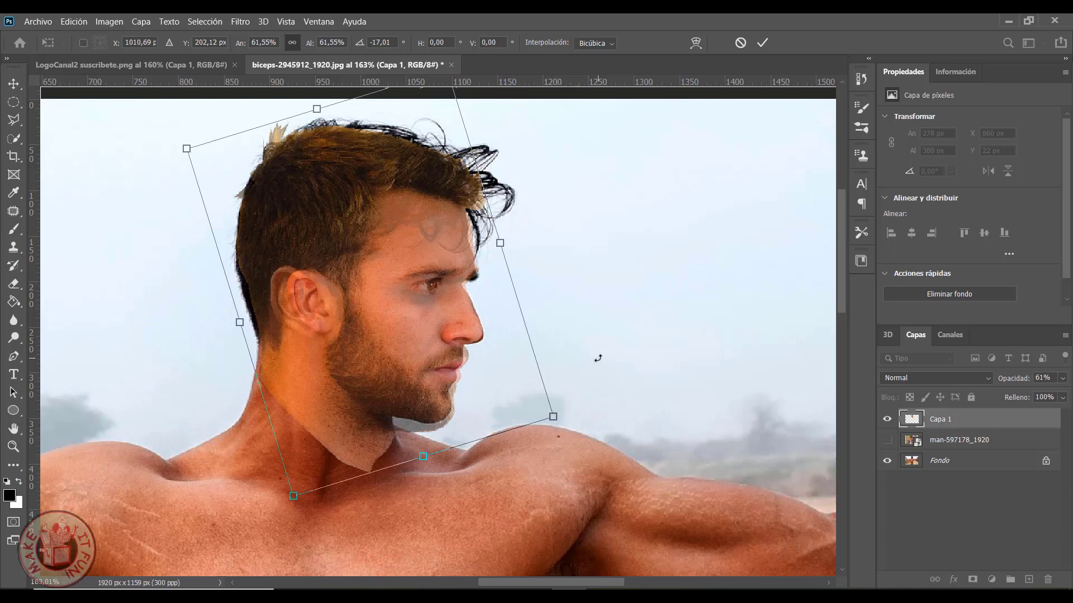
key("Return")
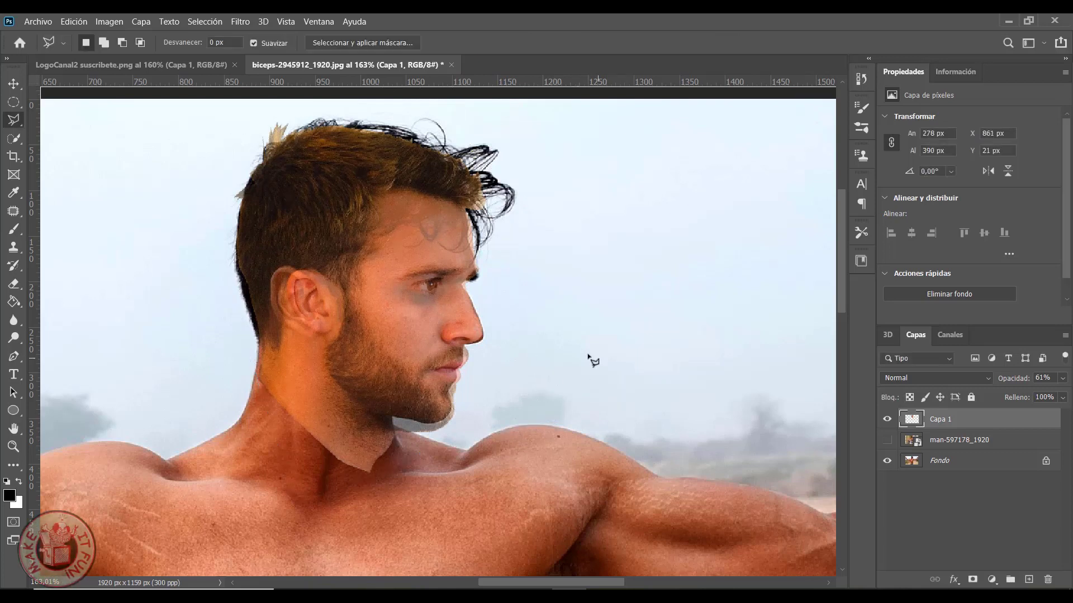
Restore the head layer Capa 1 to 100% opacity
left_click(1062, 378)
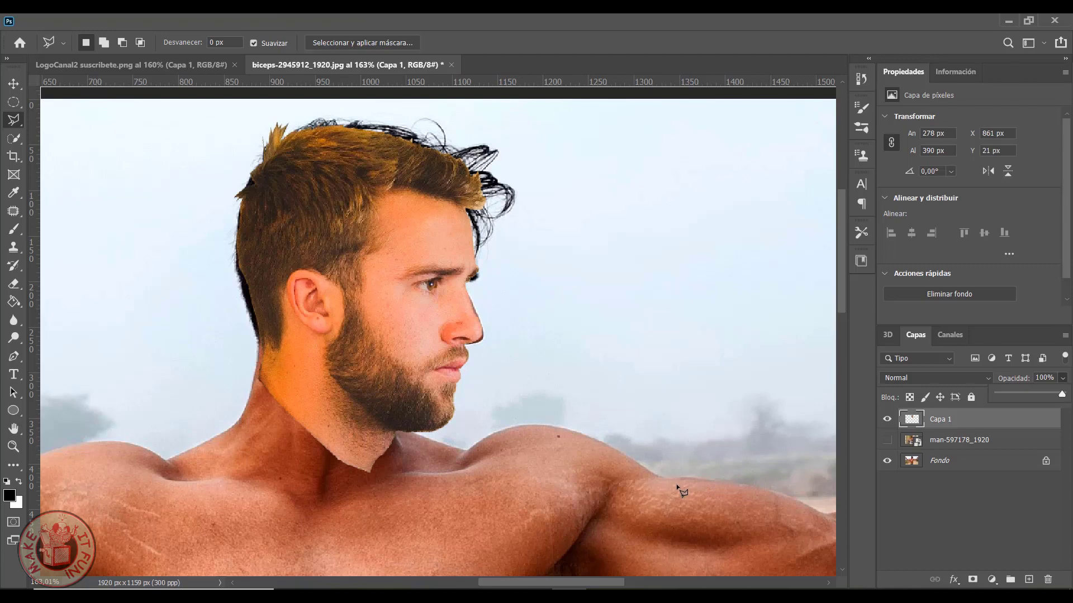
scroll(523, 300, "down", 1)
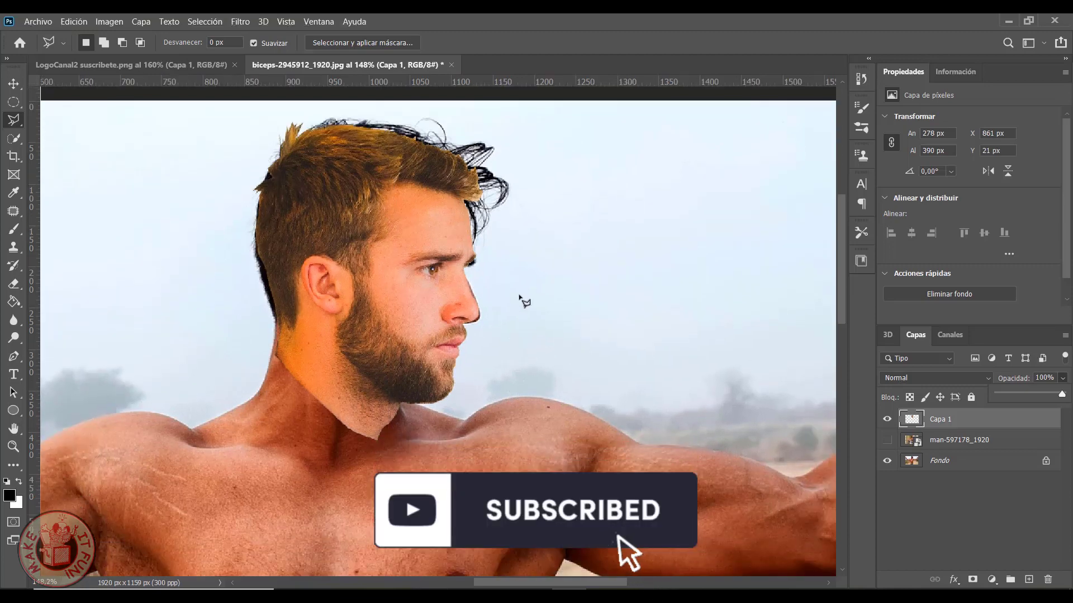
scroll(523, 302, "down", 2)
scroll(523, 307, "down", 2)
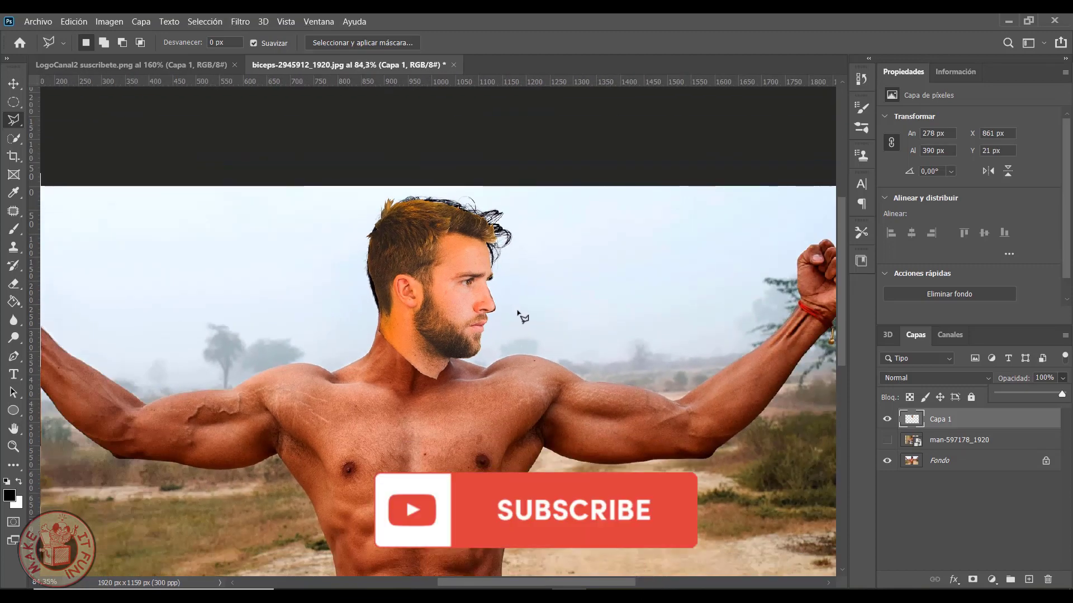
scroll(472, 327, "up", 2)
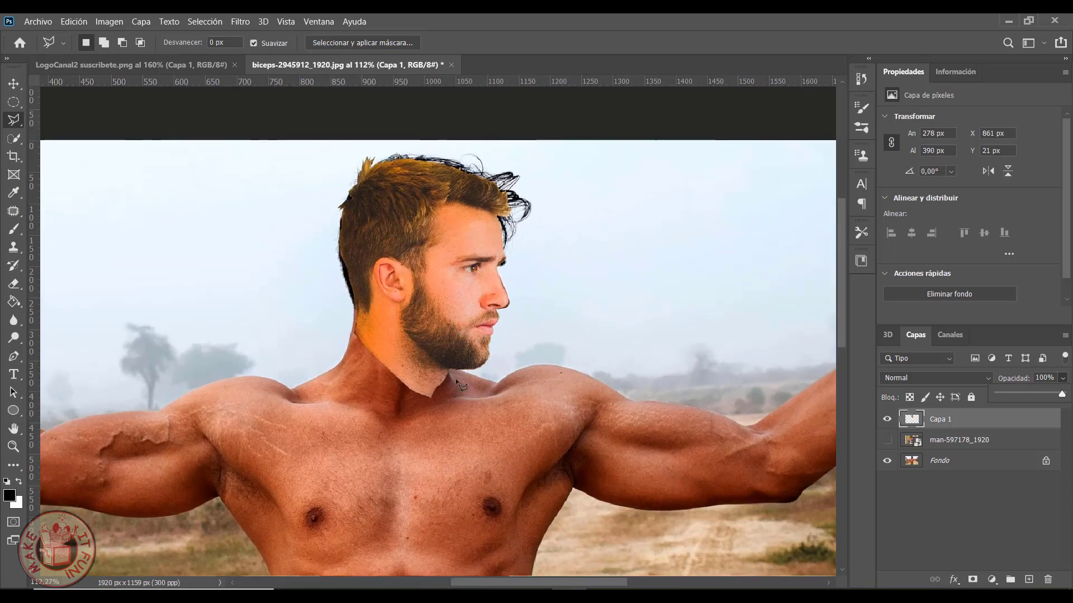
Toggle the body and original man layers' visibility to compare, then select the Fondo layer
left_click(887, 460)
left_click(887, 440)
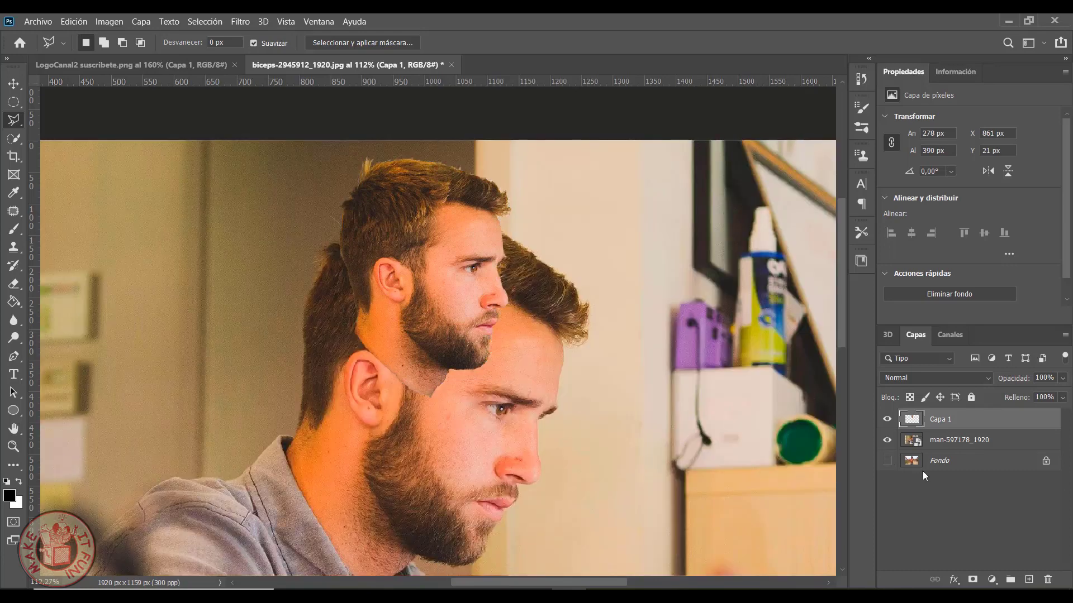
left_click(887, 439)
left_click(951, 462)
Duplicate the body photo as Fondo copia, make it visible, and target Capa 1
key("ctrl+j")
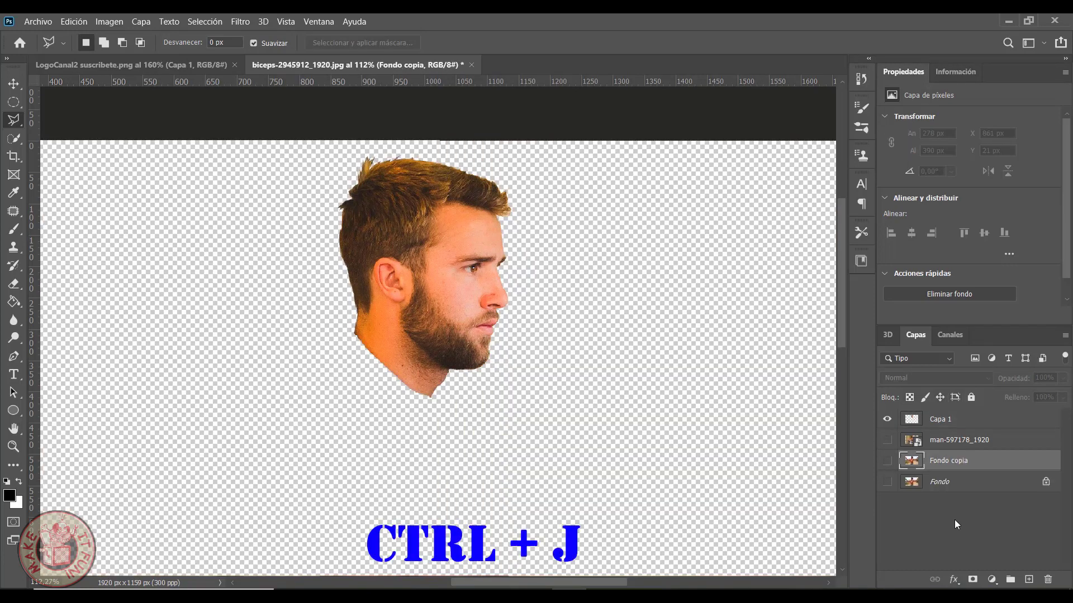
left_click(888, 462)
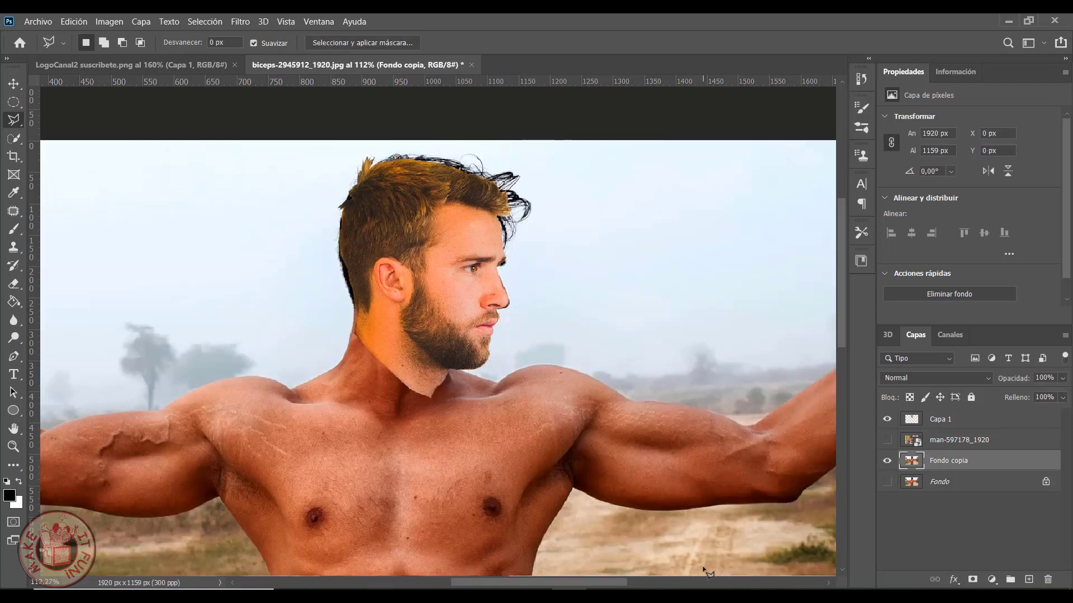
key("b")
left_click(421, 254, "ctrl")
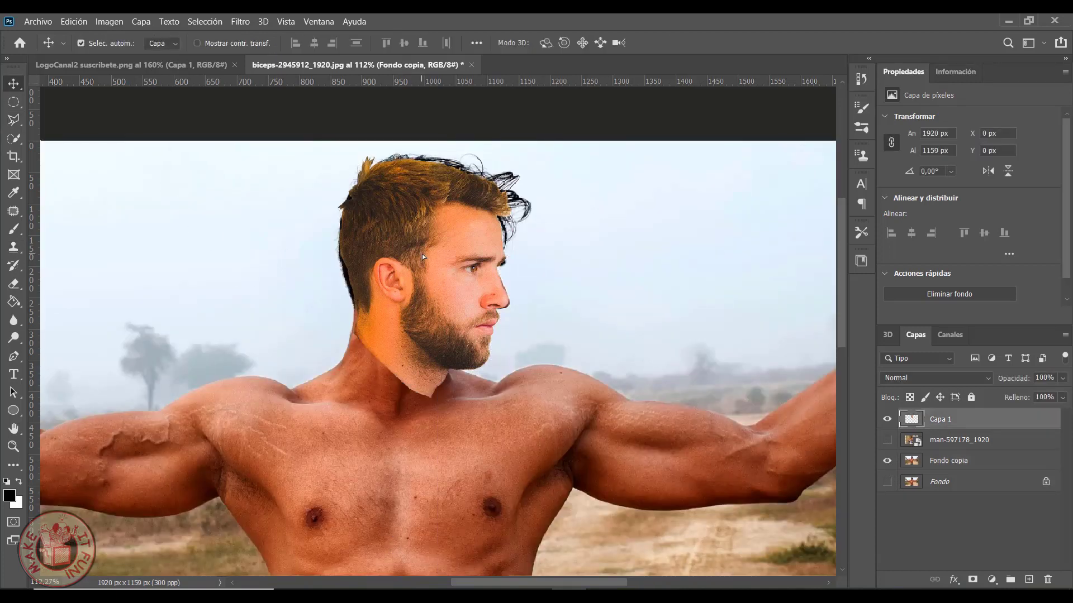
Enlarge the bearded head to about 104% and shift it slightly right on the neck
key("ctrl+t")
left_click_drag(505, 397, 514, 410)
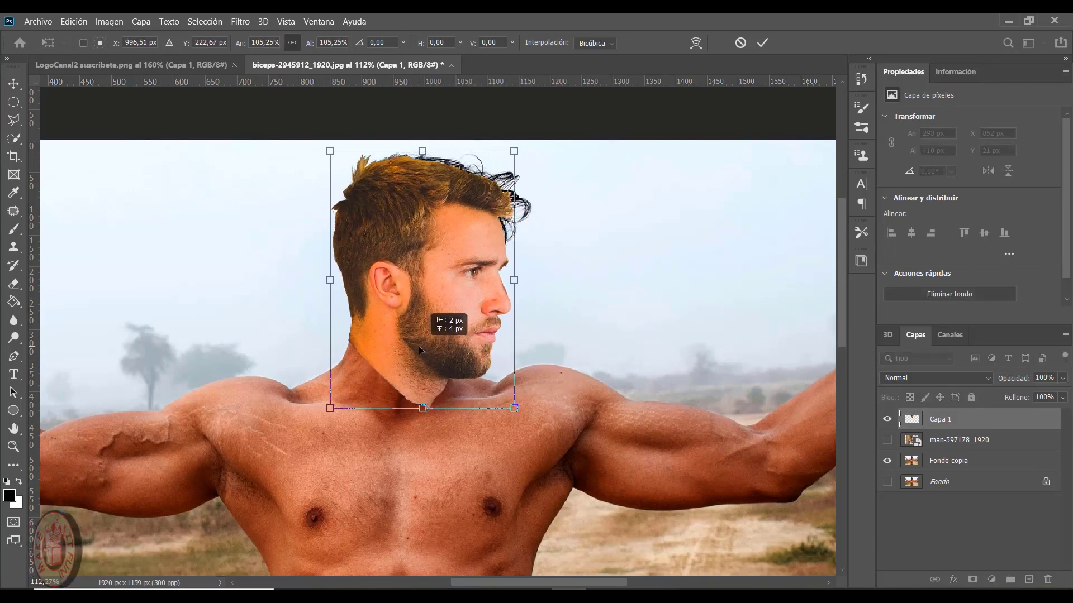
left_click_drag(421, 347, 420, 344)
scroll(421, 344, "down", 3)
scroll(419, 330, "up", 1)
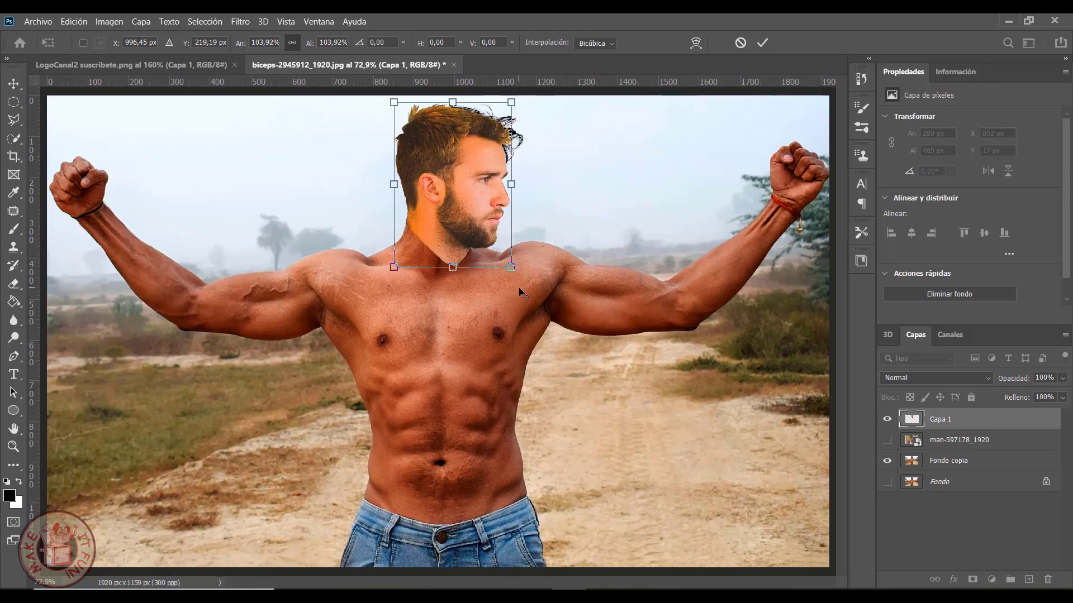
left_click_drag(512, 270, 509, 264)
key("Return")
scroll(518, 271, "up", 2)
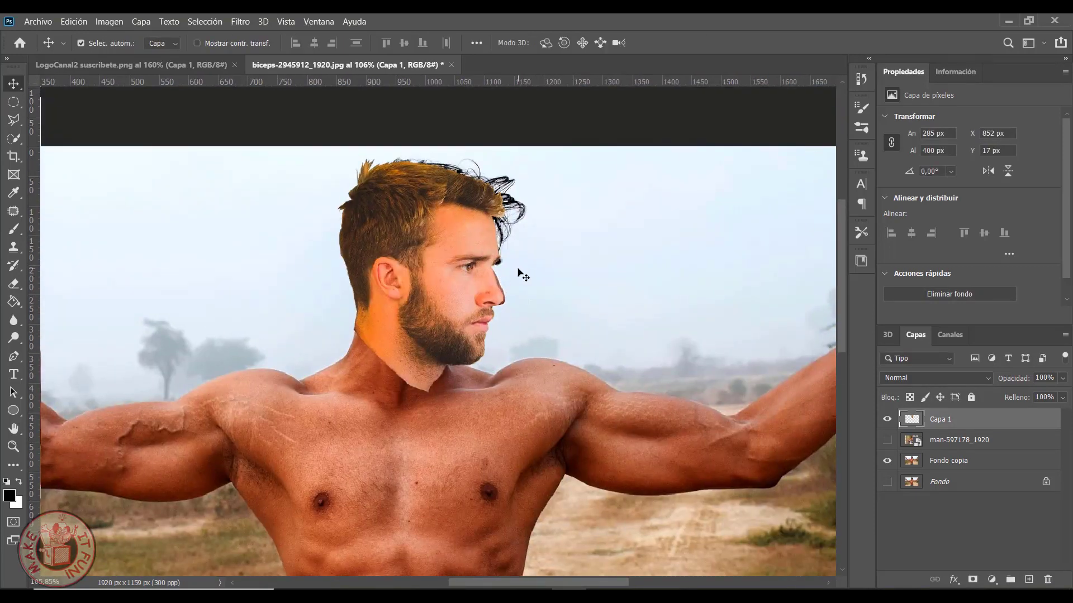
left_click_drag(398, 296, 400, 296)
Clone sky over the stray dark hair strands on the Fondo copia layer
left_click(13, 246)
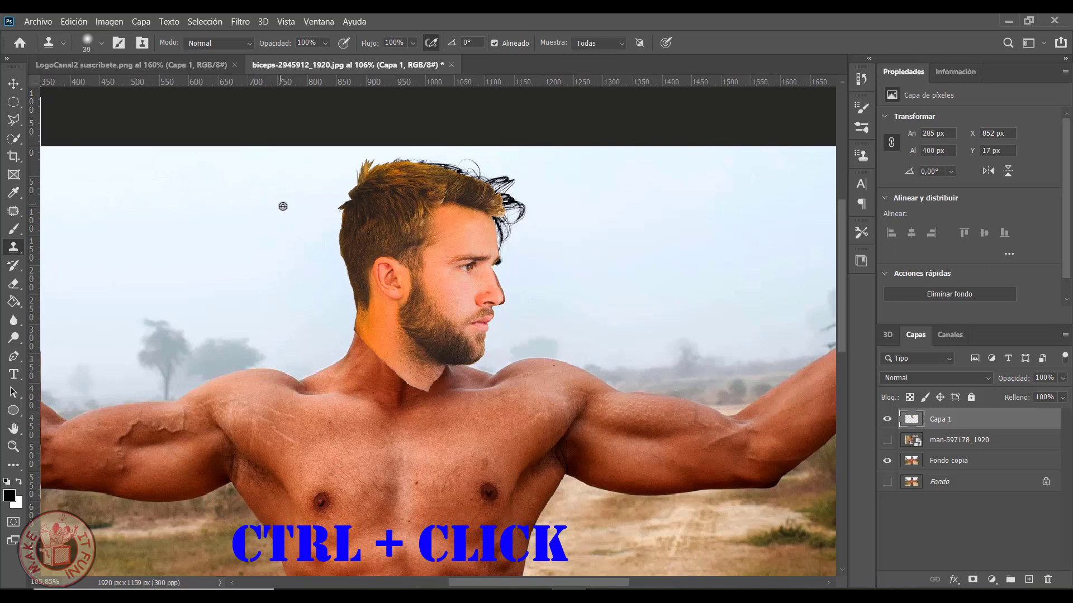
left_click_drag(336, 193, 348, 212)
key("ctrl+z")
left_click(944, 463)
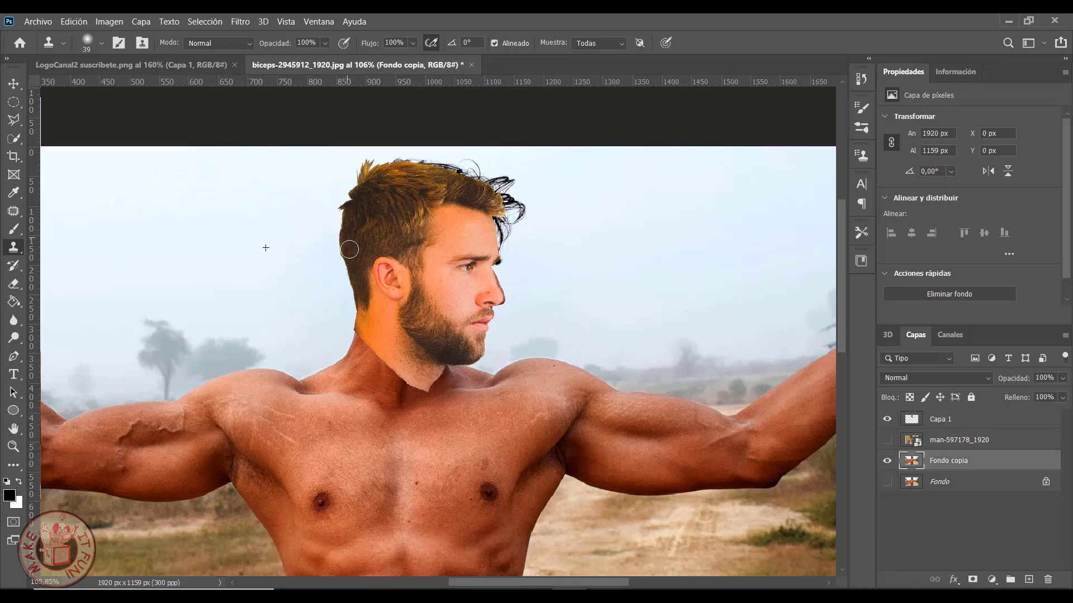
left_click_drag(349, 250, 361, 325)
mouse_move(359, 157)
left_mouse_down()
mouse_move(462, 171)
mouse_move(486, 349)
left_mouse_up()
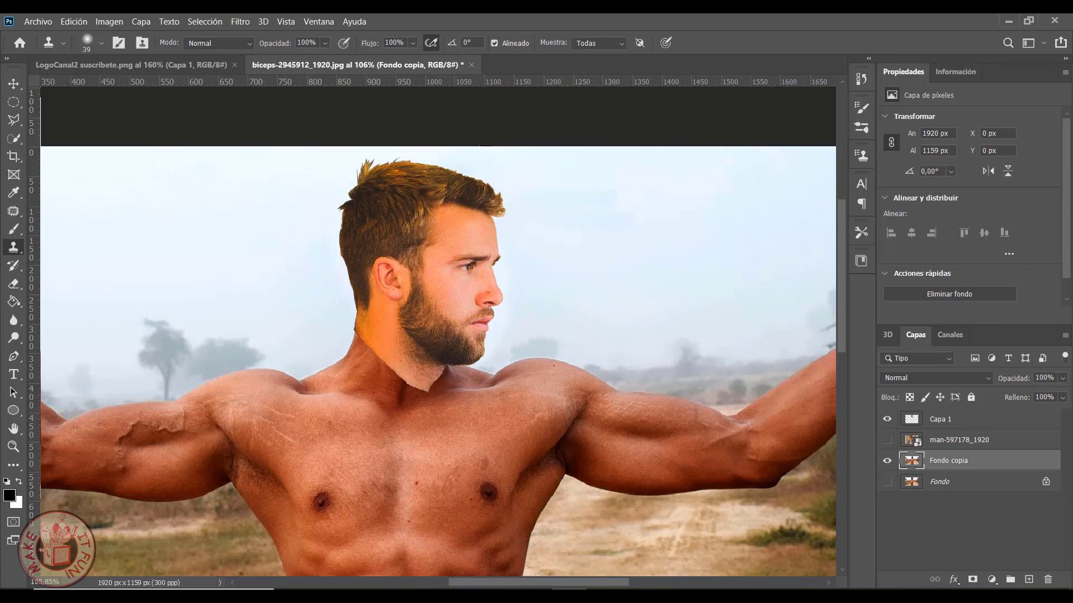
Toggle the bearded head's visibility to check the cloned area, then reselect the head layer
left_click(887, 419)
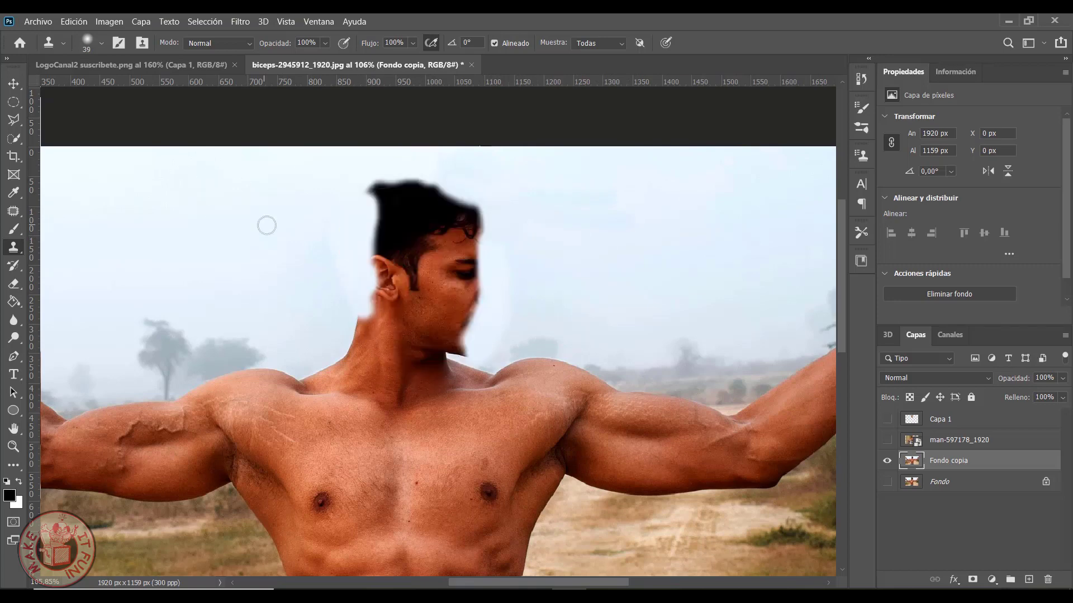
left_click(887, 419)
left_click(888, 419)
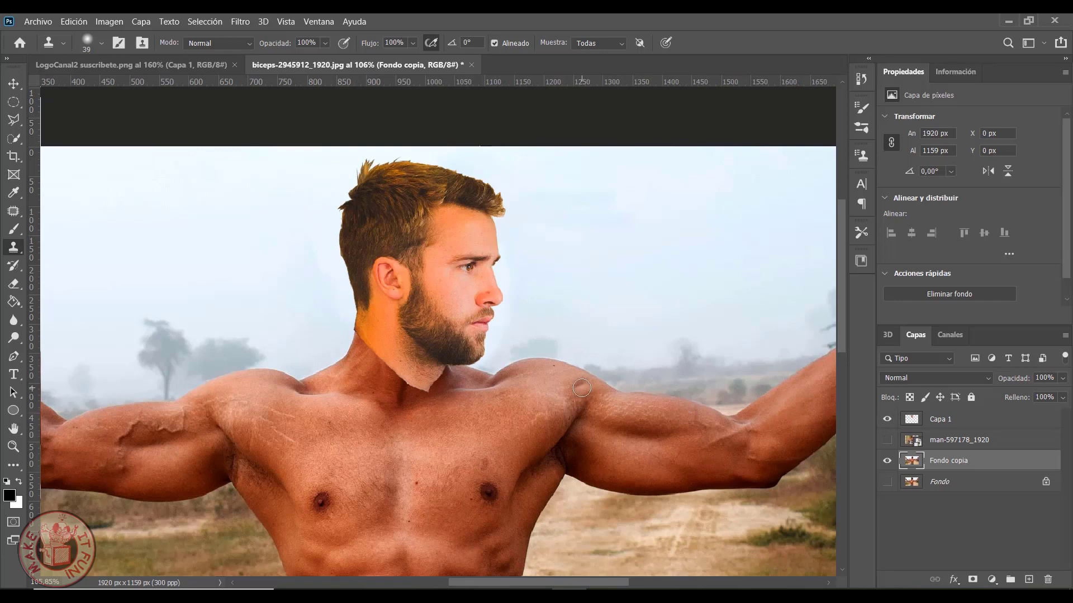
left_click(932, 423)
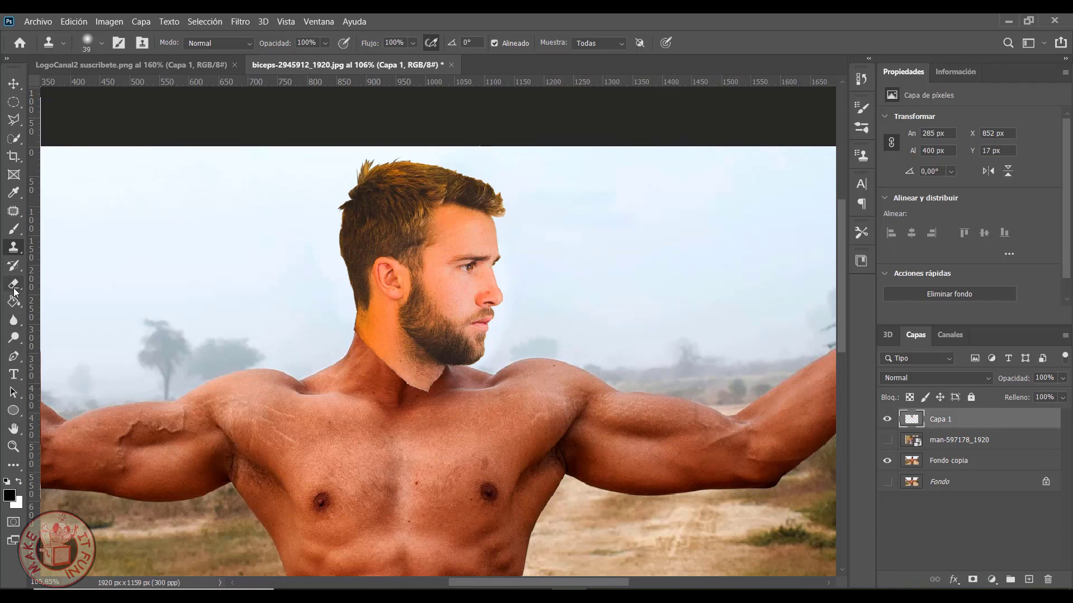
Erase the neck seam on Capa 1 with a soft 24 px eraser at 39% opacity
left_click(14, 286)
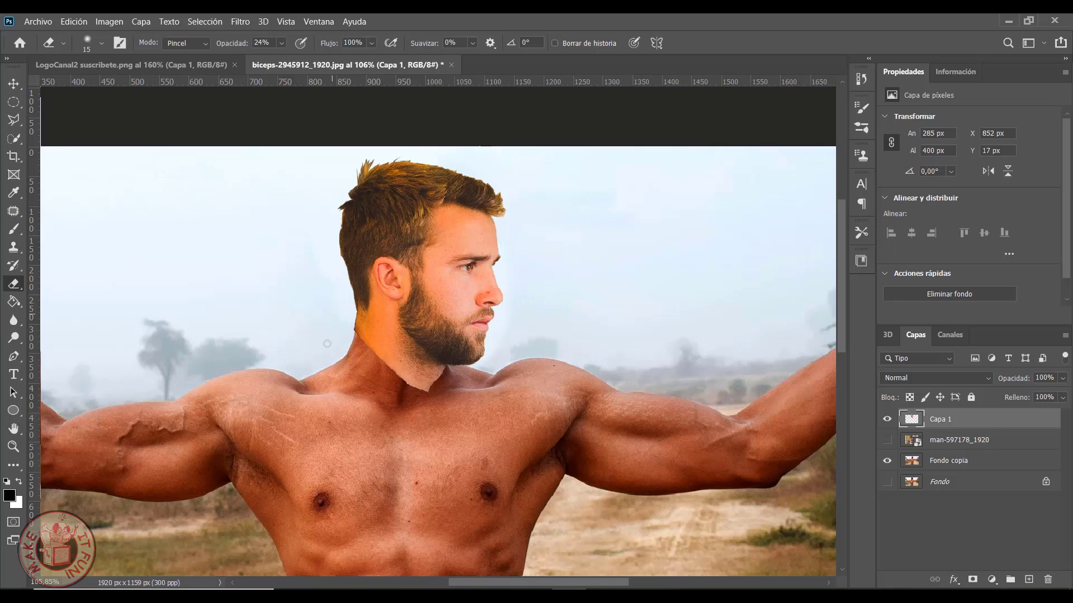
left_click_drag(326, 284, 331, 292)
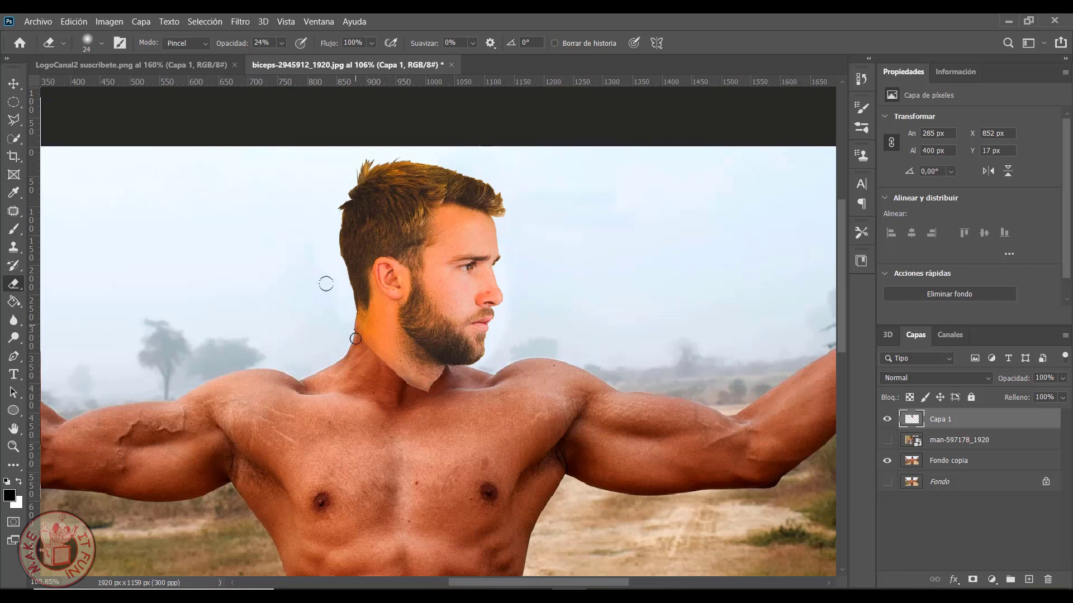
scroll(357, 334, "up", 5)
key("0")
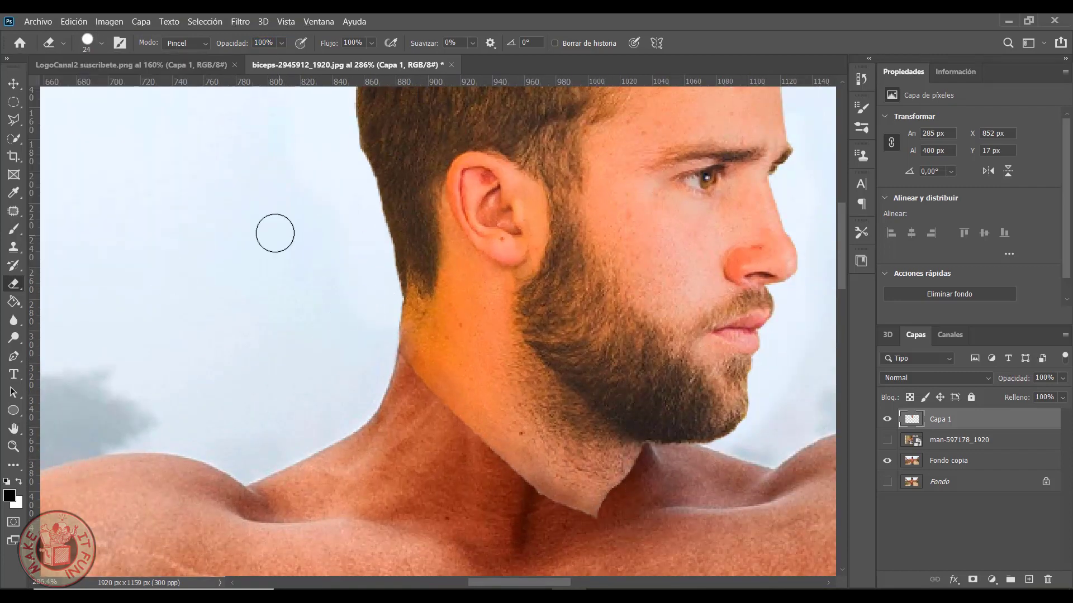
scroll(344, 324, "down", 3)
left_click(273, 43)
type("39")
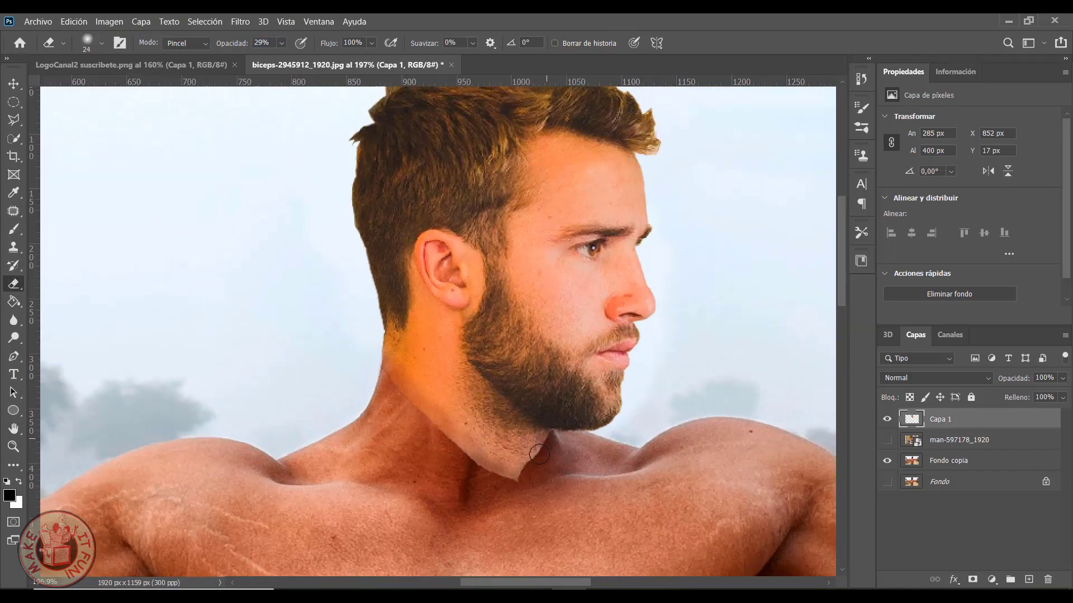
mouse_move(541, 464)
left_mouse_down()
mouse_move(480, 452)
mouse_move(431, 422)
mouse_move(539, 464)
left_mouse_up()
scroll(658, 230, "down", 3)
scroll(574, 335, "up", 2)
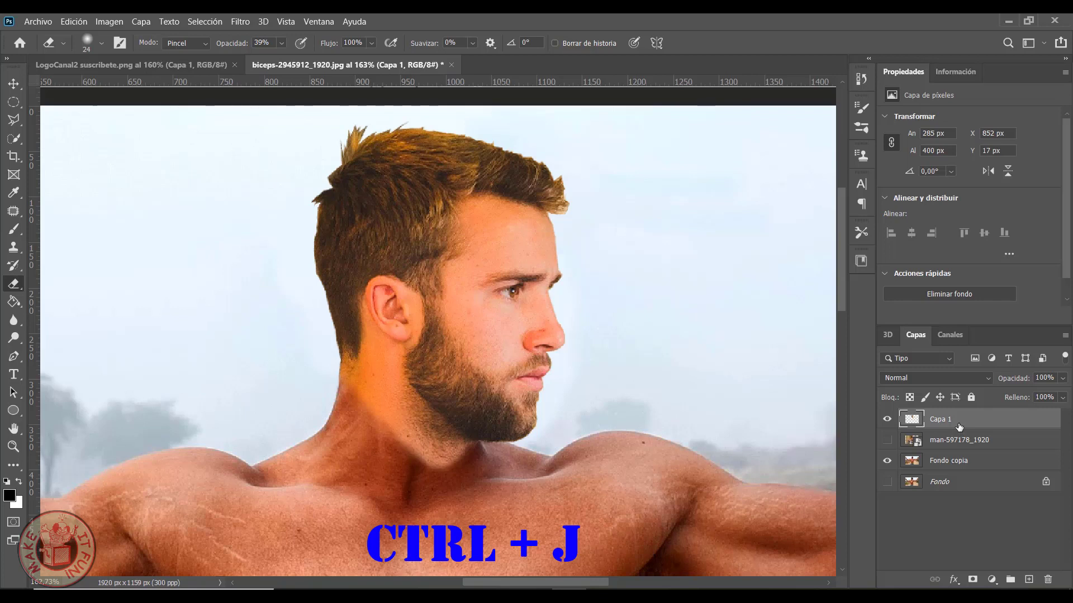
Duplicate Capa 1, name the copy 'Mascara Cabeza', and open Imagen > Ajustes
key("ctrl+j")
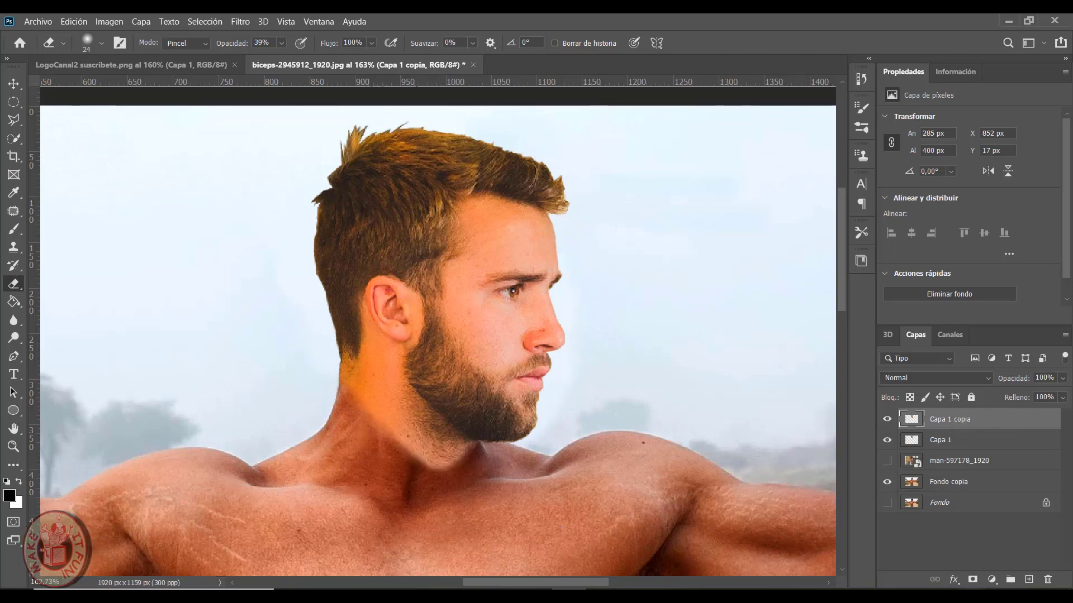
double_click(961, 420)
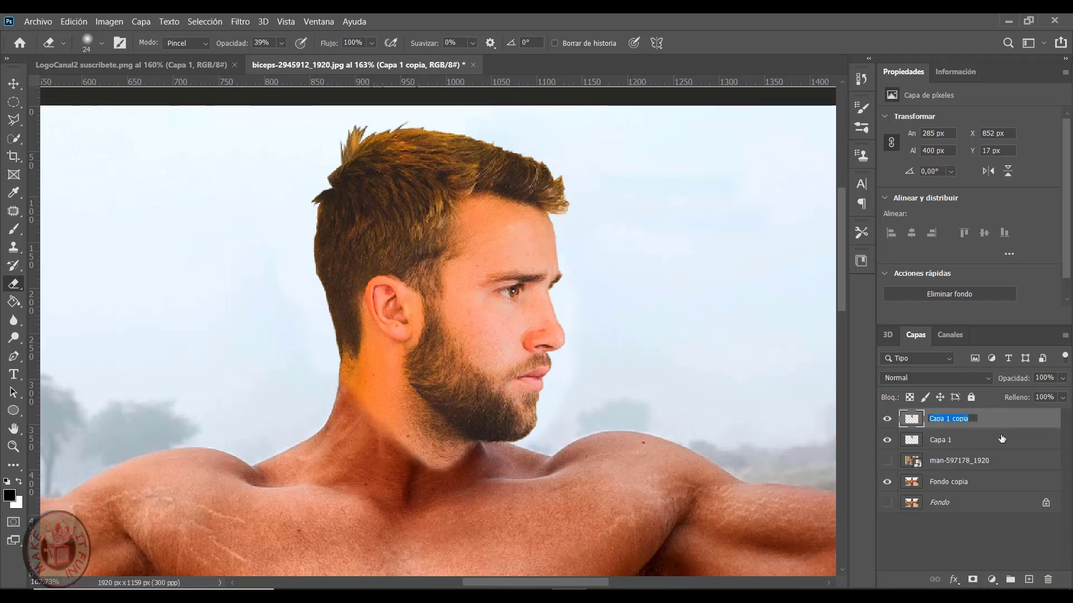
type("Mascara")
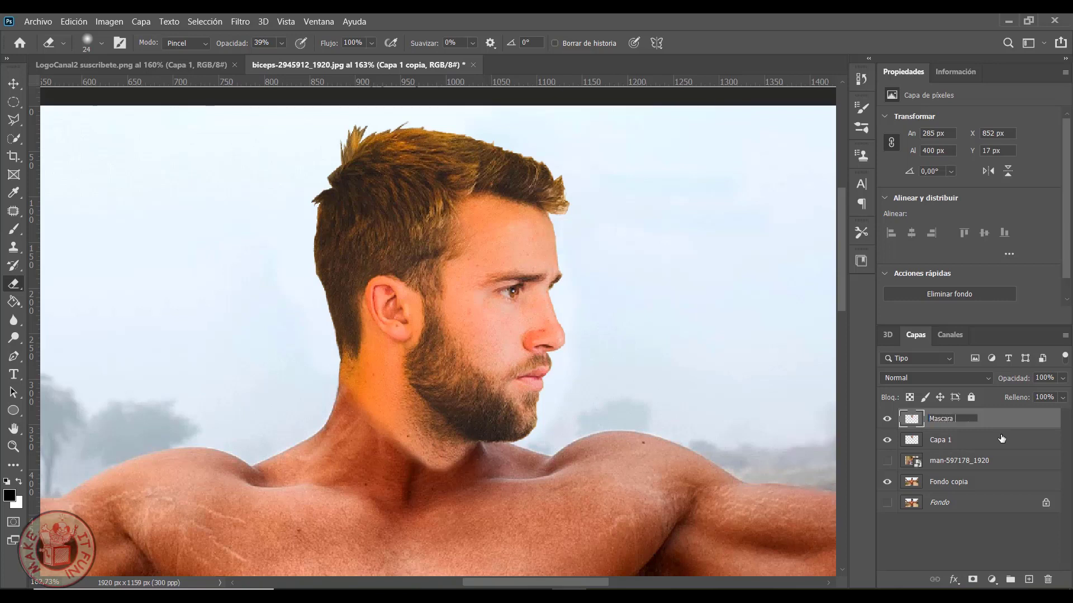
type("za")
key("Return")
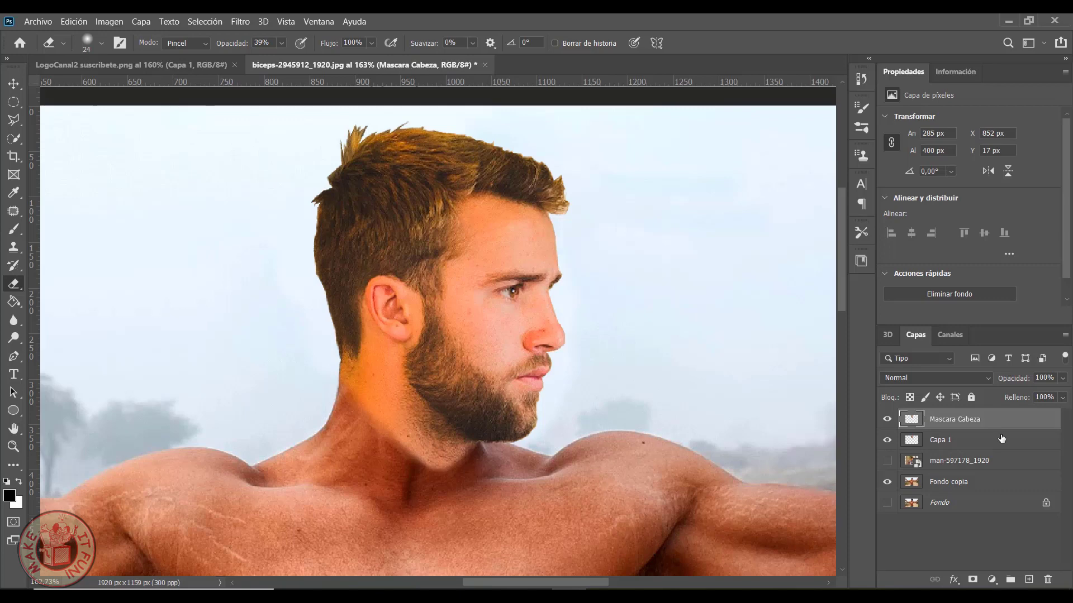
left_click(109, 22)
mouse_move(118, 55)
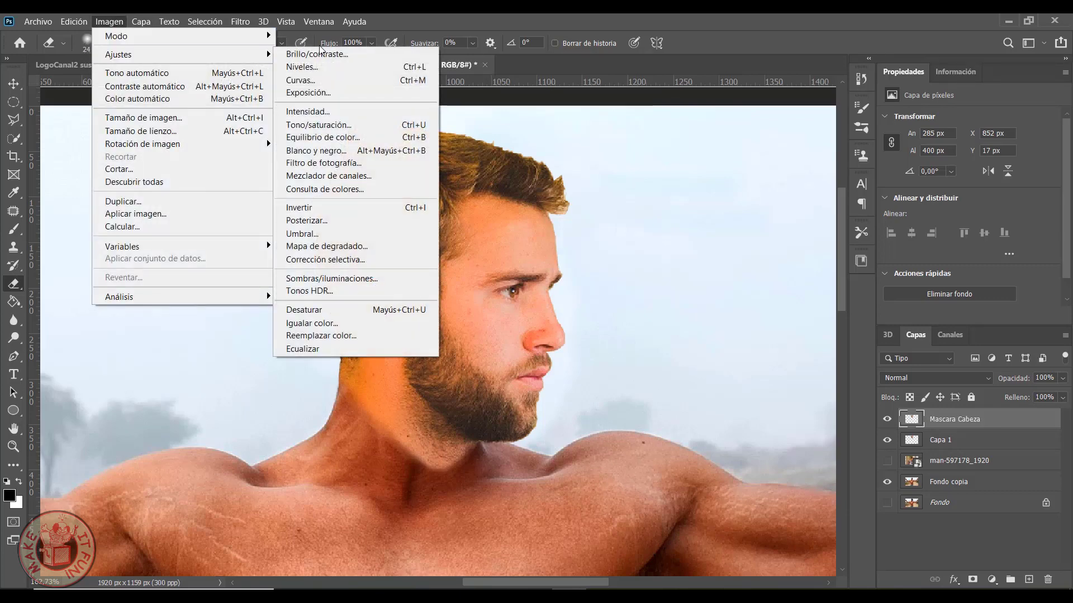
In Brillo/contraste, set the head copy's brightness to -70 with near-neutral contrast
left_click(315, 54)
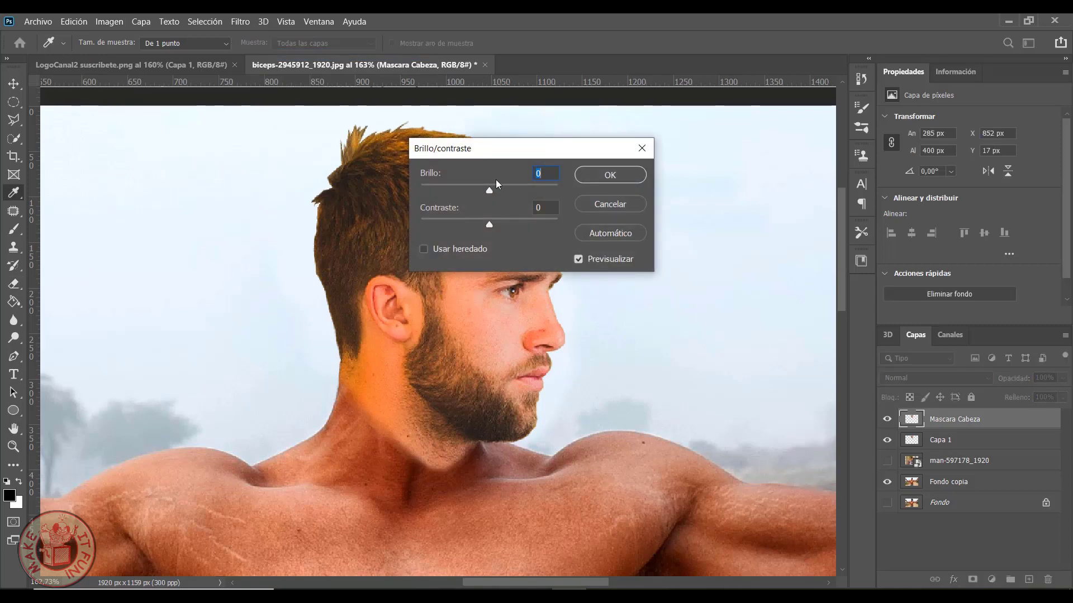
left_click_drag(541, 157, 718, 136)
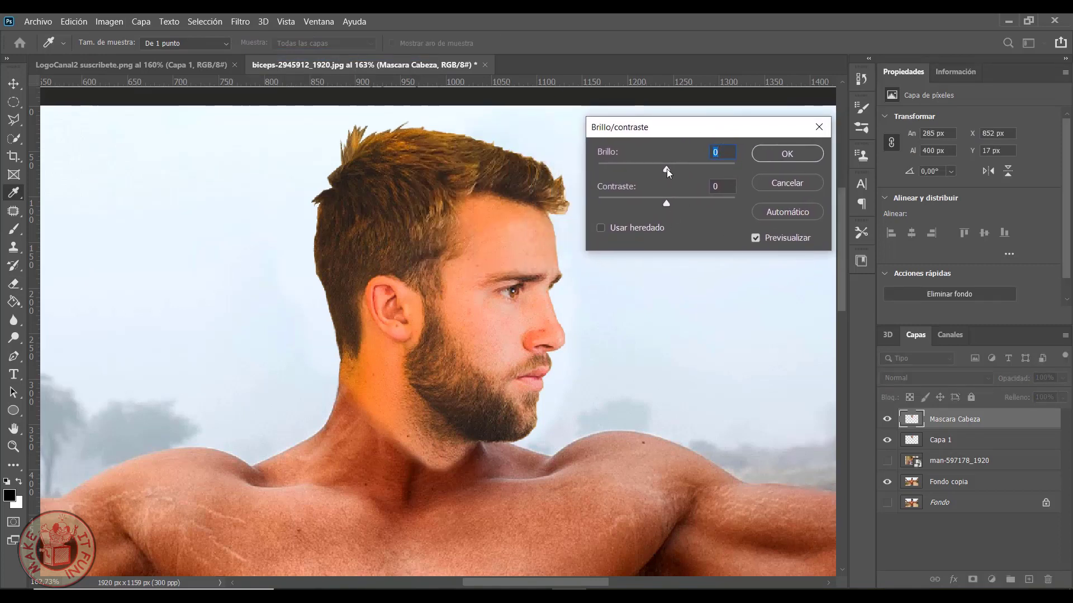
left_click_drag(666, 169, 654, 172)
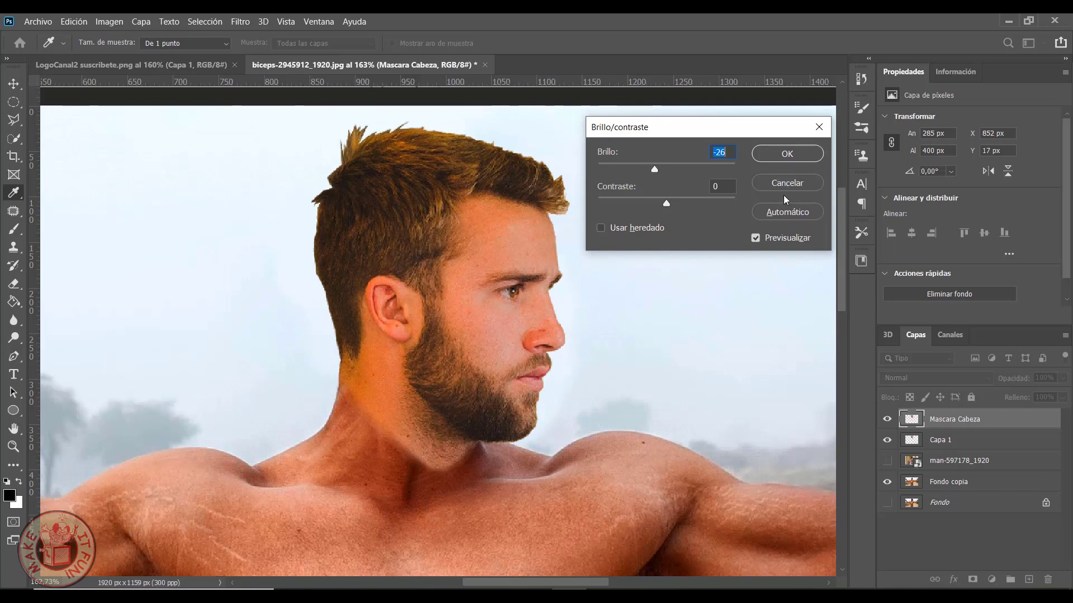
key("alt")
left_click_drag(840, 236, 841, 250)
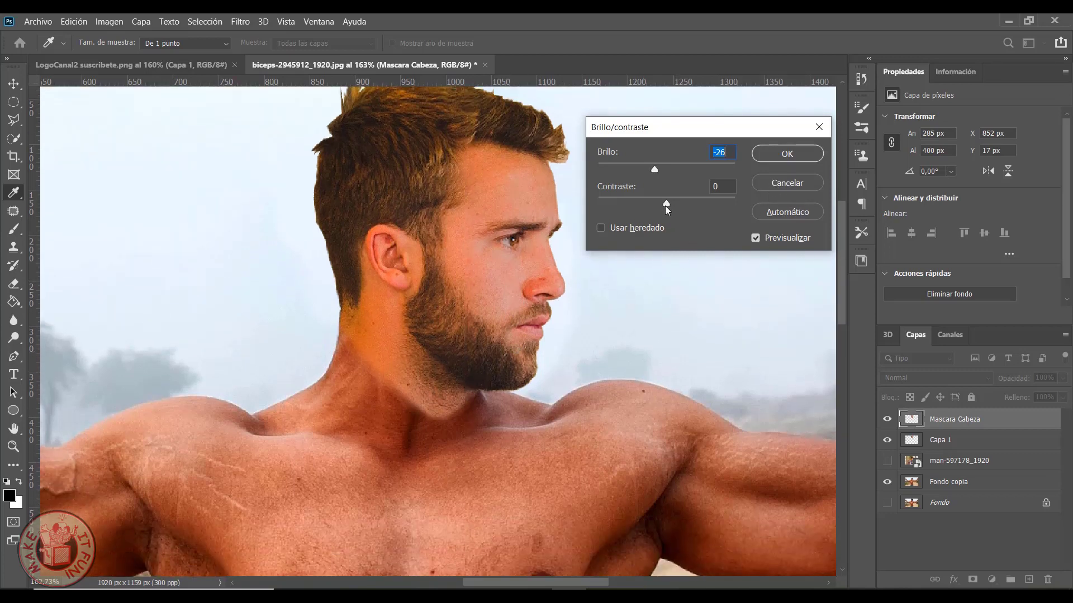
left_click_drag(666, 205, 713, 206)
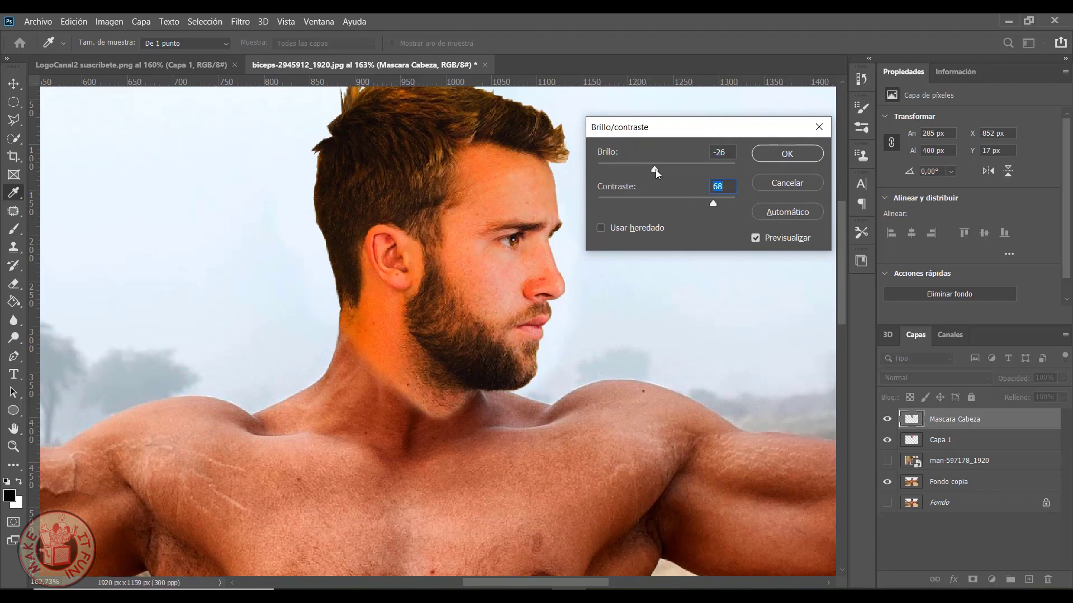
left_click_drag(655, 170, 641, 170)
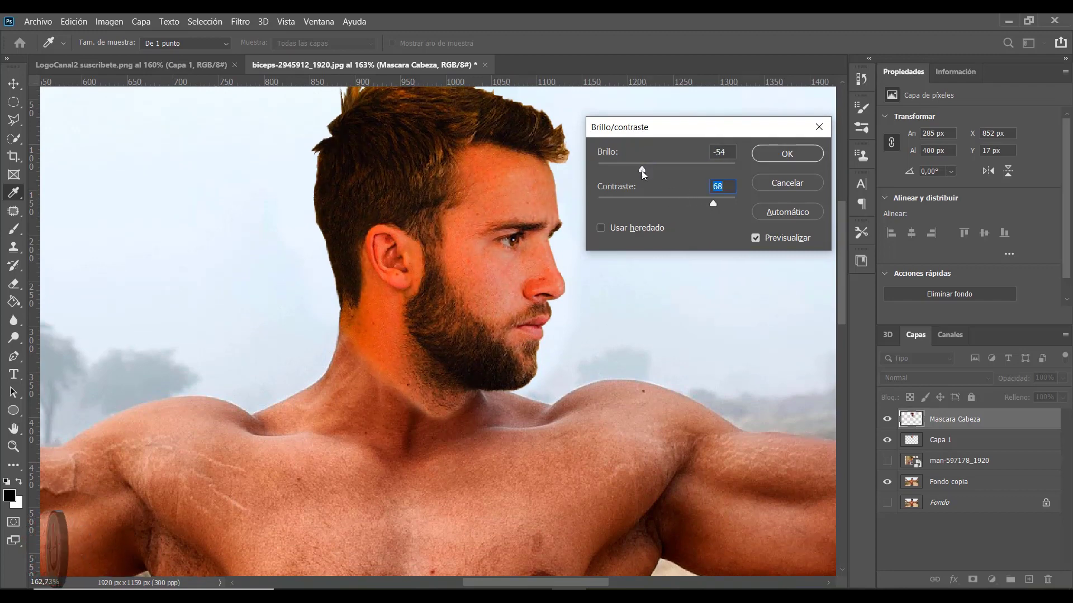
left_click_drag(642, 170, 640, 170)
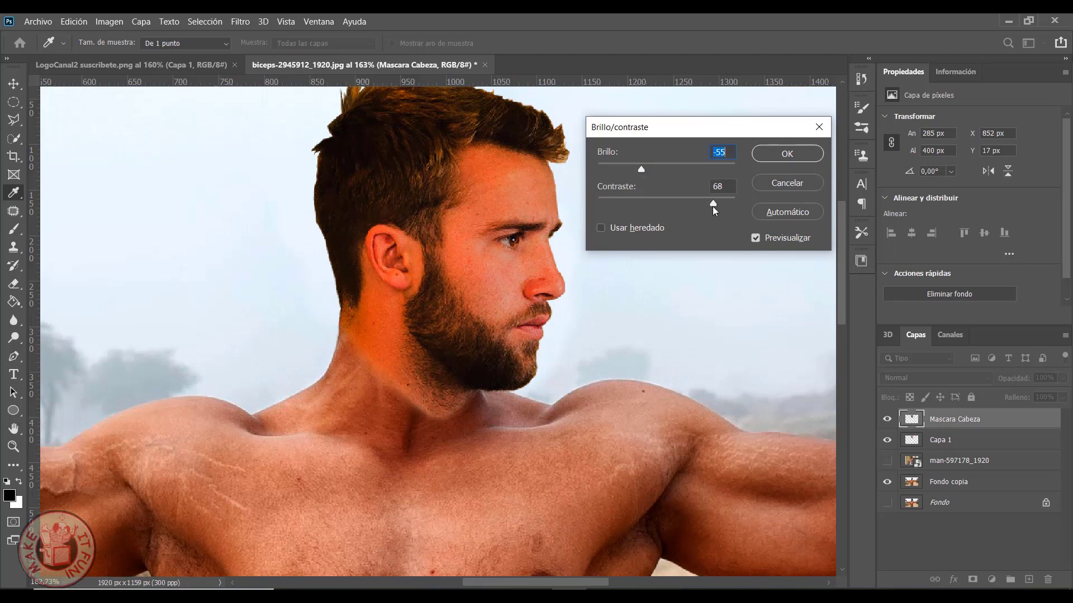
left_click_drag(712, 206, 709, 203)
left_click_drag(683, 208, 673, 210)
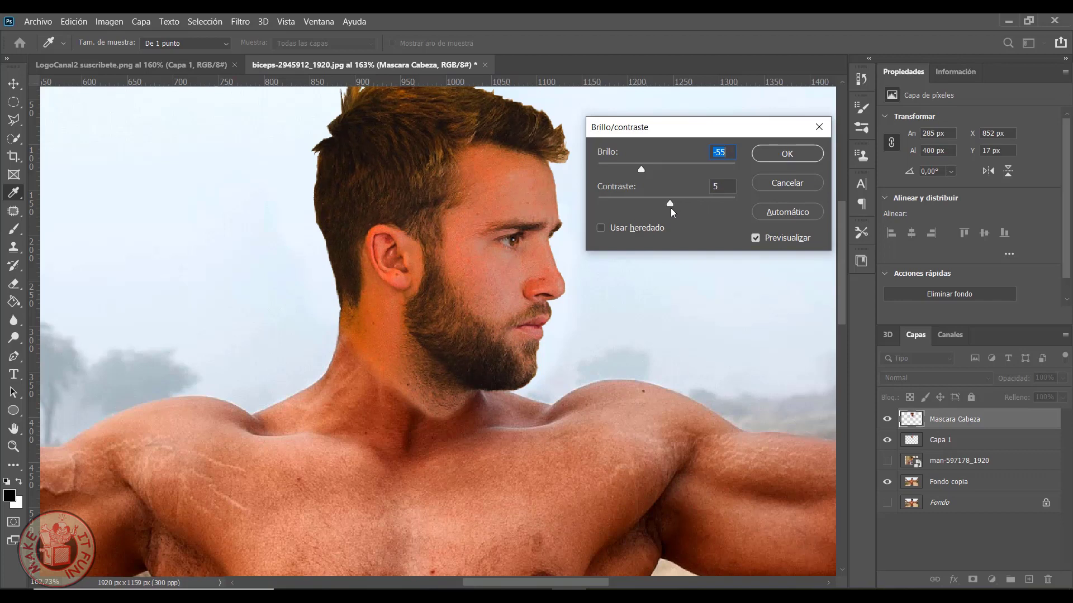
left_click_drag(641, 169, 635, 171)
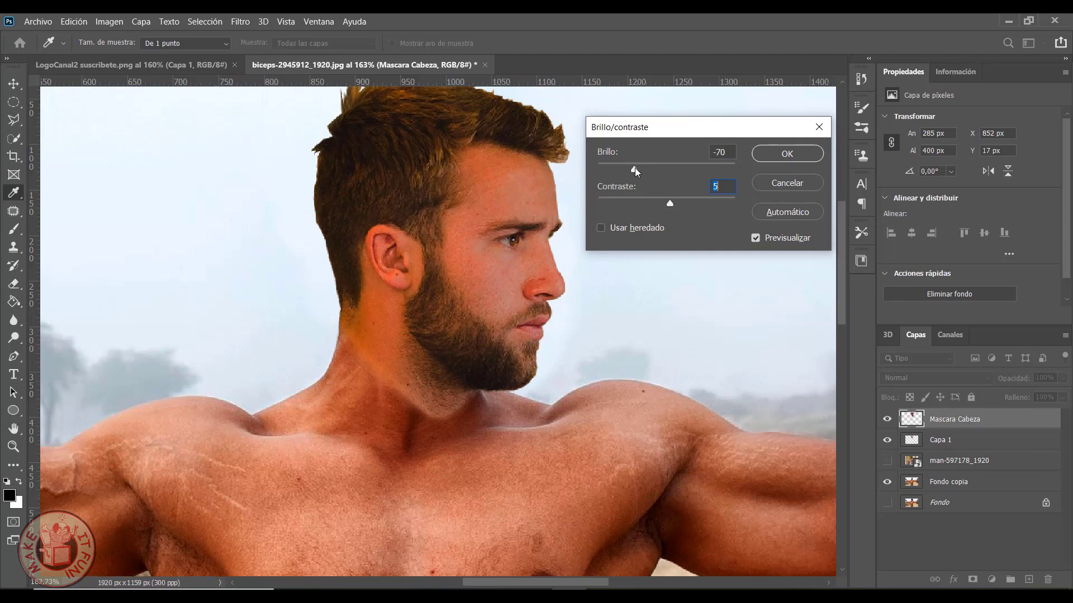
left_click(635, 170)
left_click_drag(668, 203, 676, 205)
Confirm the brightness/contrast change and give Mascara Cabeza an inverted, fully black layer mask
left_click(788, 154)
key("e")
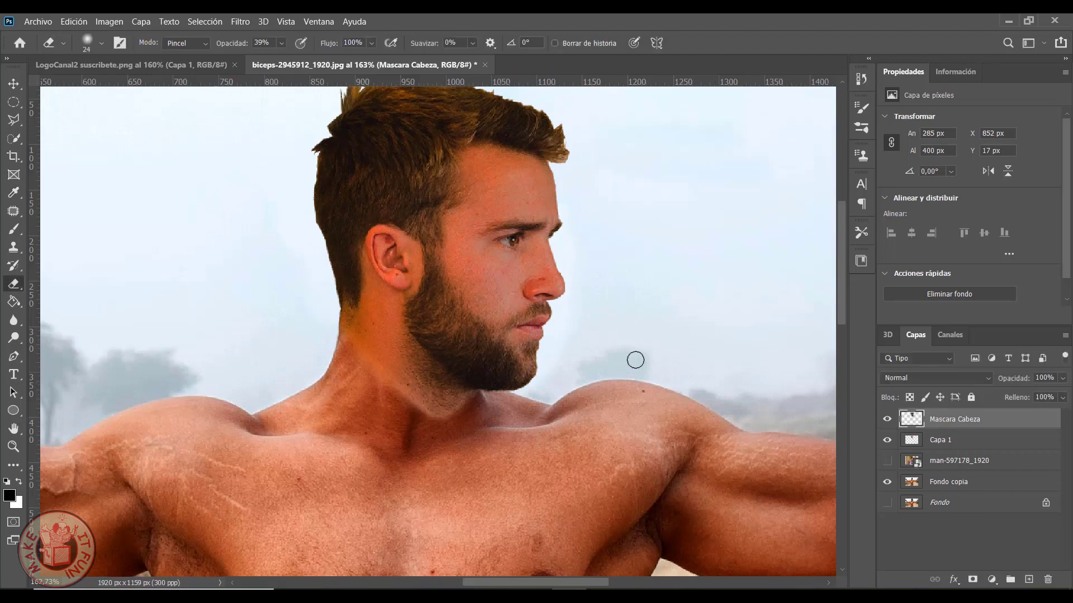
scroll(632, 364, "down", 3)
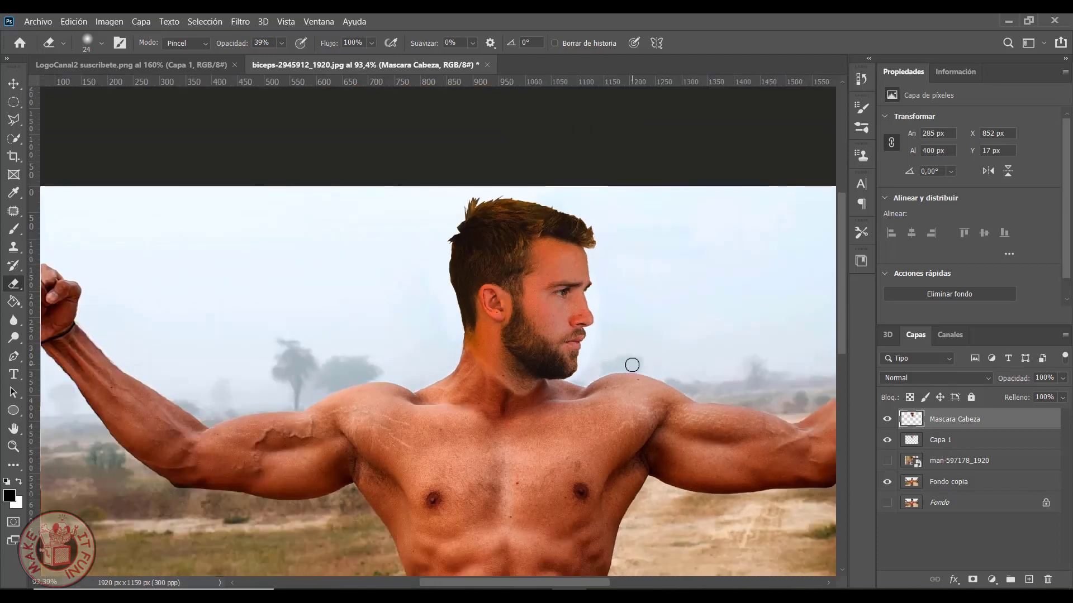
scroll(632, 365, "up", 1)
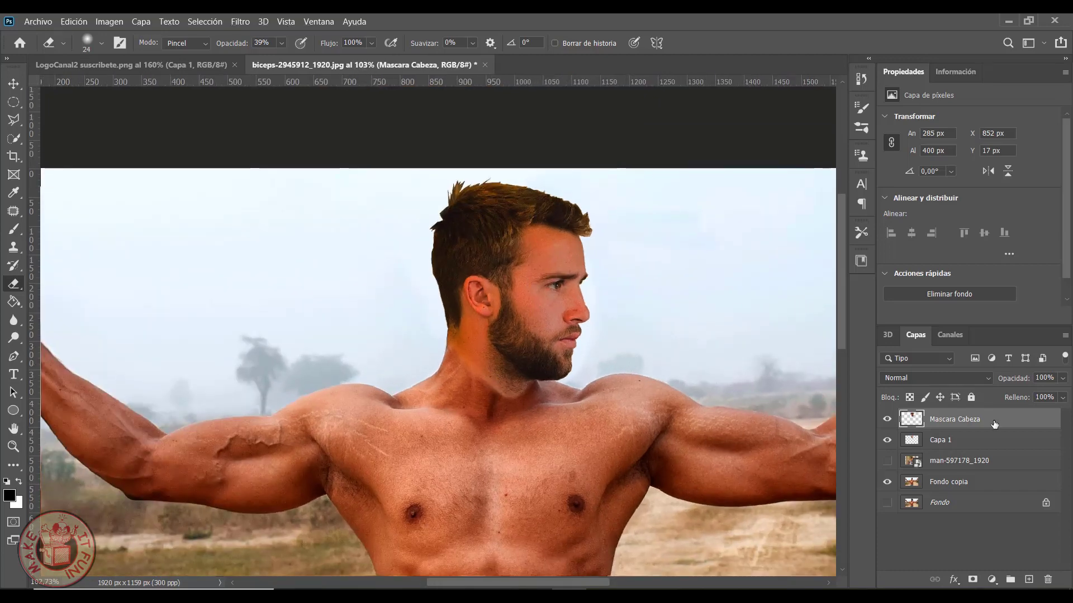
left_click(973, 580)
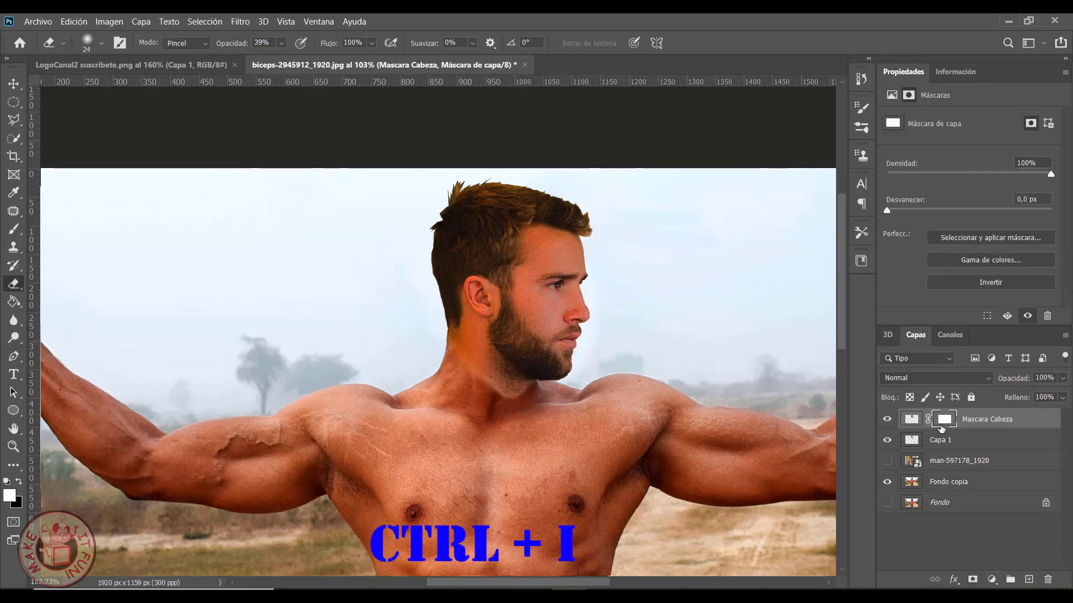
key("ctrl+i")
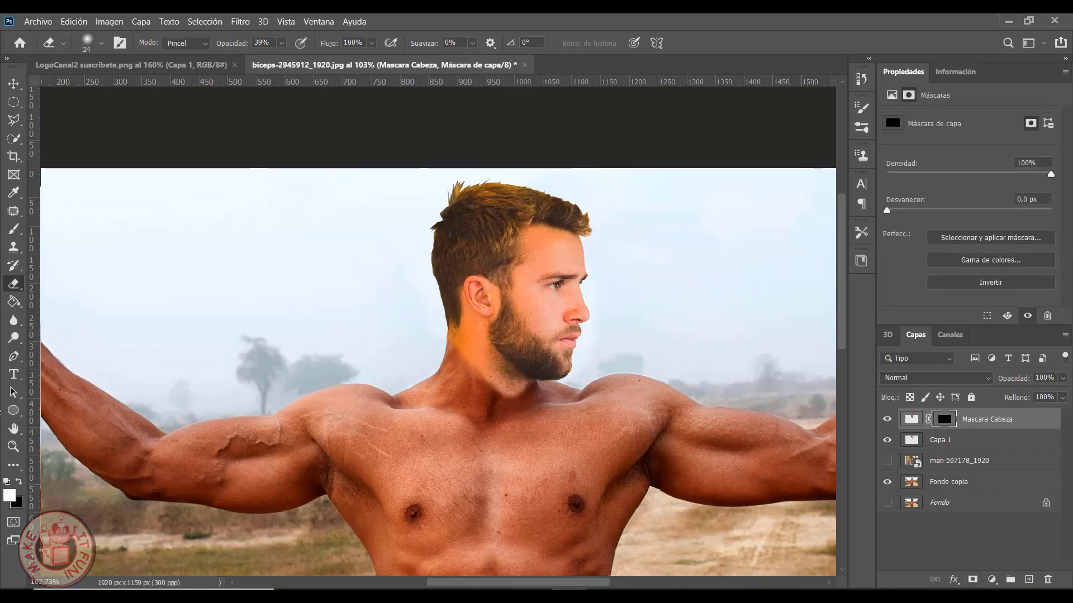
Select the Brush tool with white to paint the mask back in on the neck
left_click(13, 230)
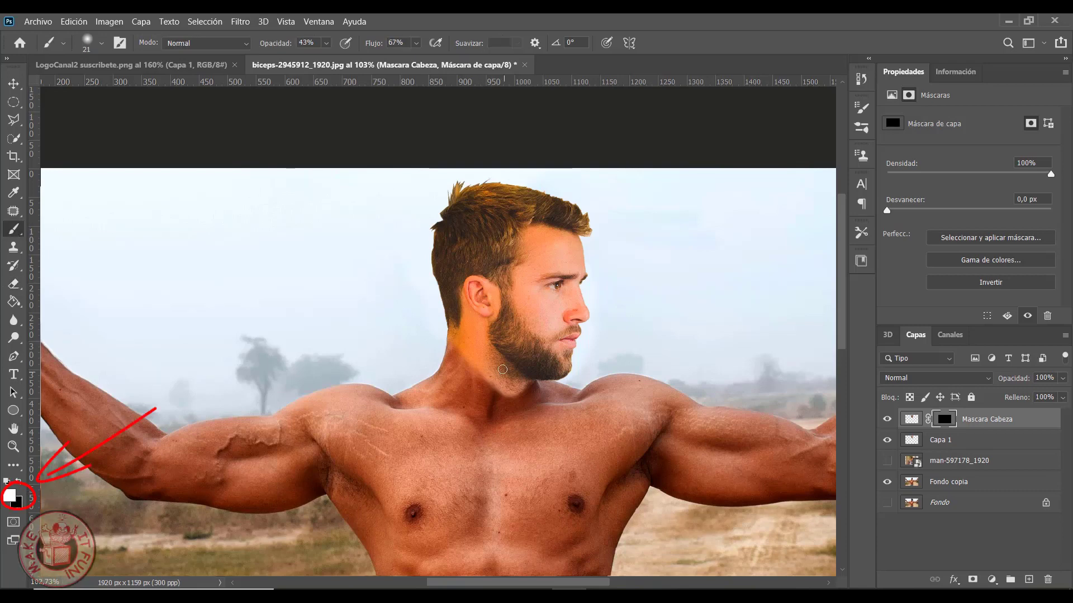
scroll(496, 343, "up", 3)
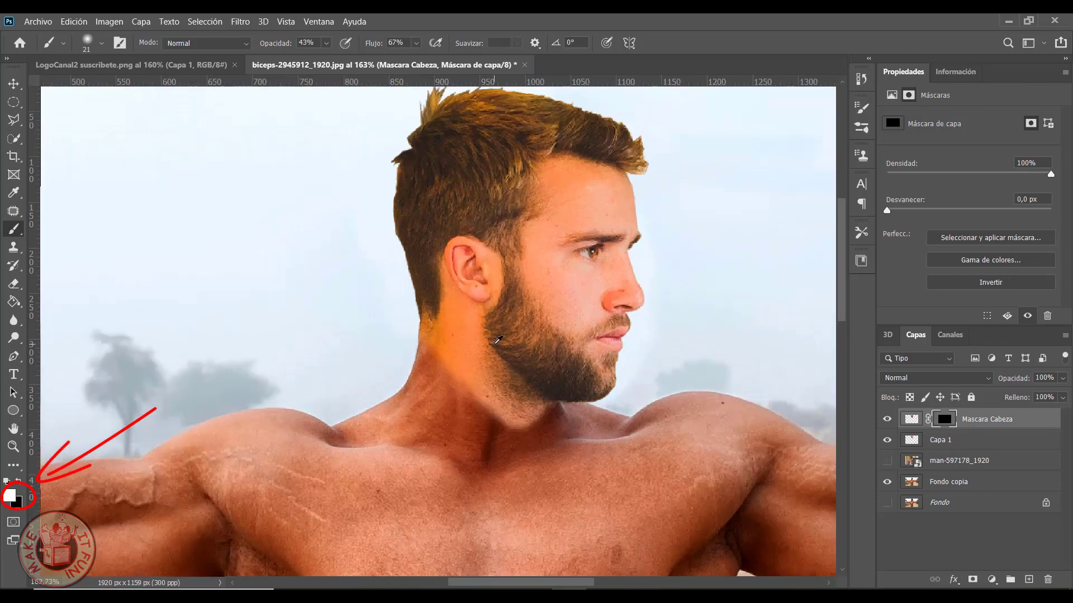
scroll(497, 340, "down", 1)
scroll(497, 340, "down", 1)
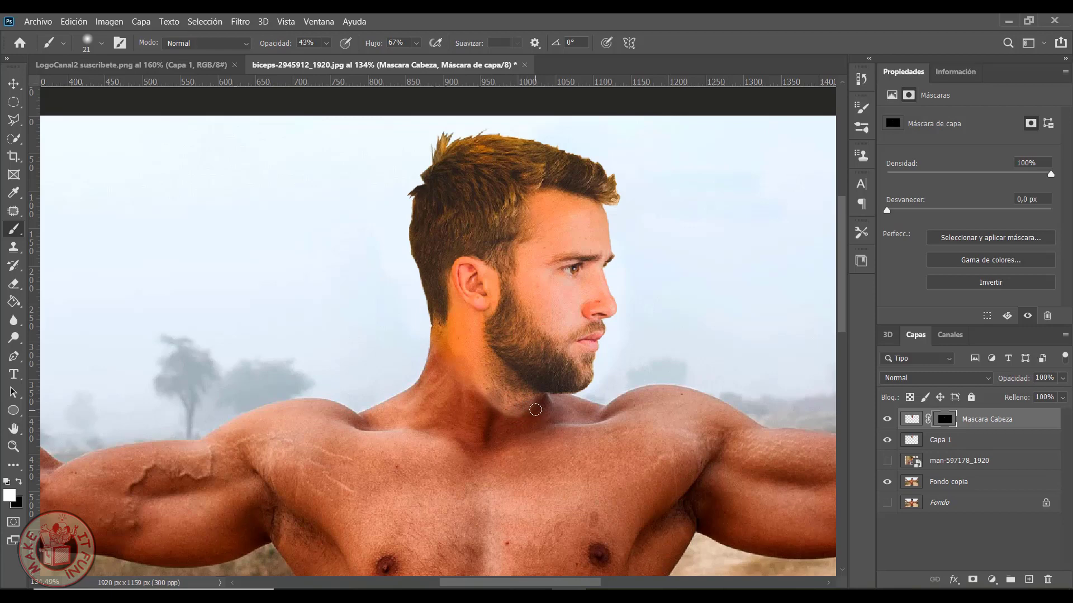
Paint the darkened tone back onto the neck and apply the layer mask permanently
left_click_drag(468, 366, 443, 343)
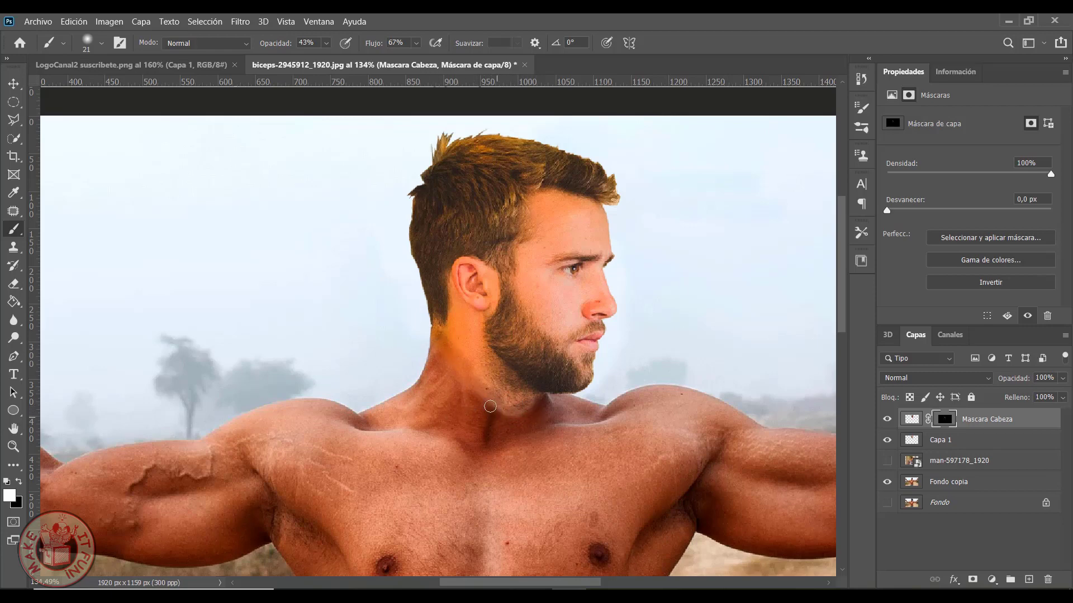
left_click_drag(490, 406, 449, 335)
right_click(946, 422)
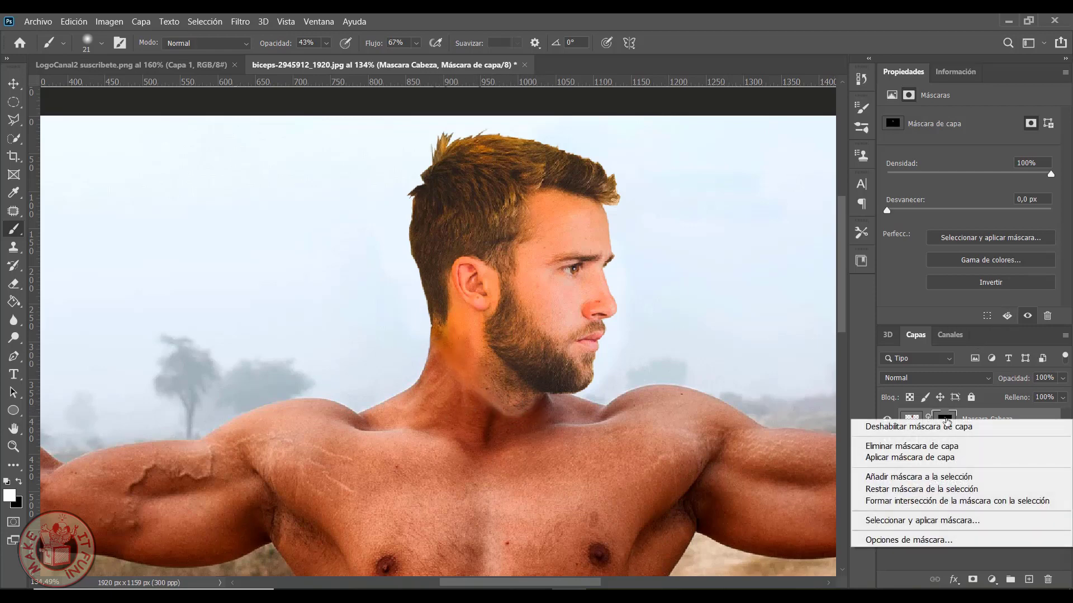
left_click(956, 458)
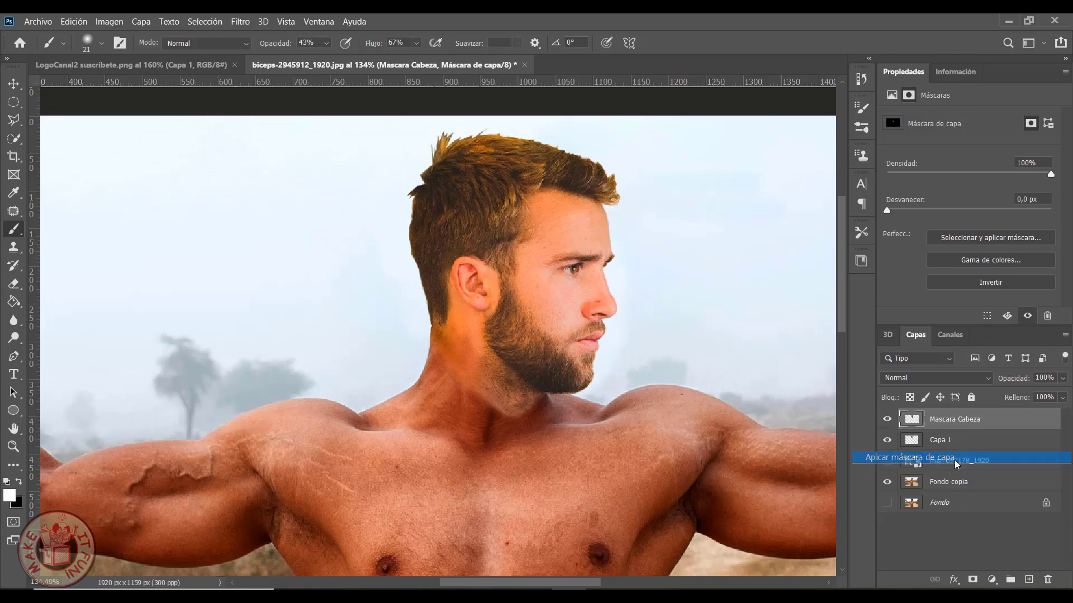
Merge Capa 1 and Mascara Cabeza into one layer with Combinar visibles
left_click(953, 441, "ctrl")
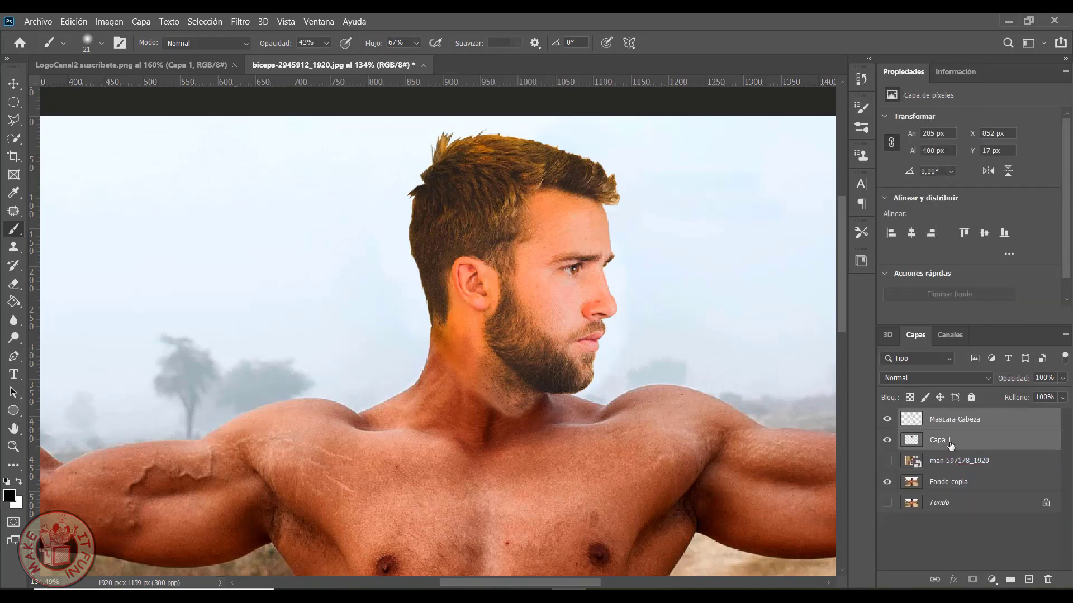
right_click(988, 427)
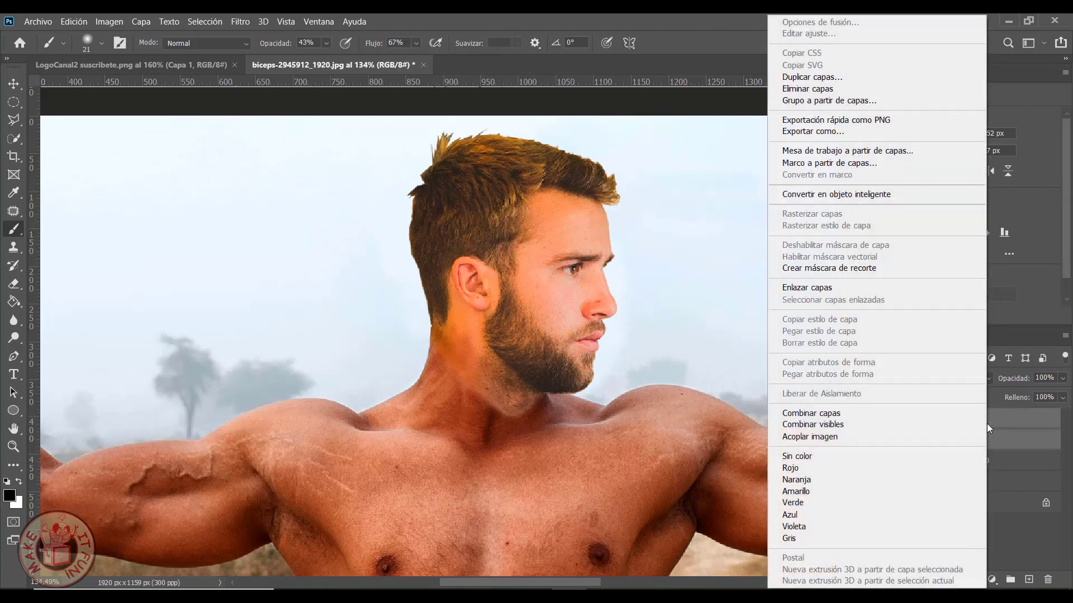
left_click(816, 414)
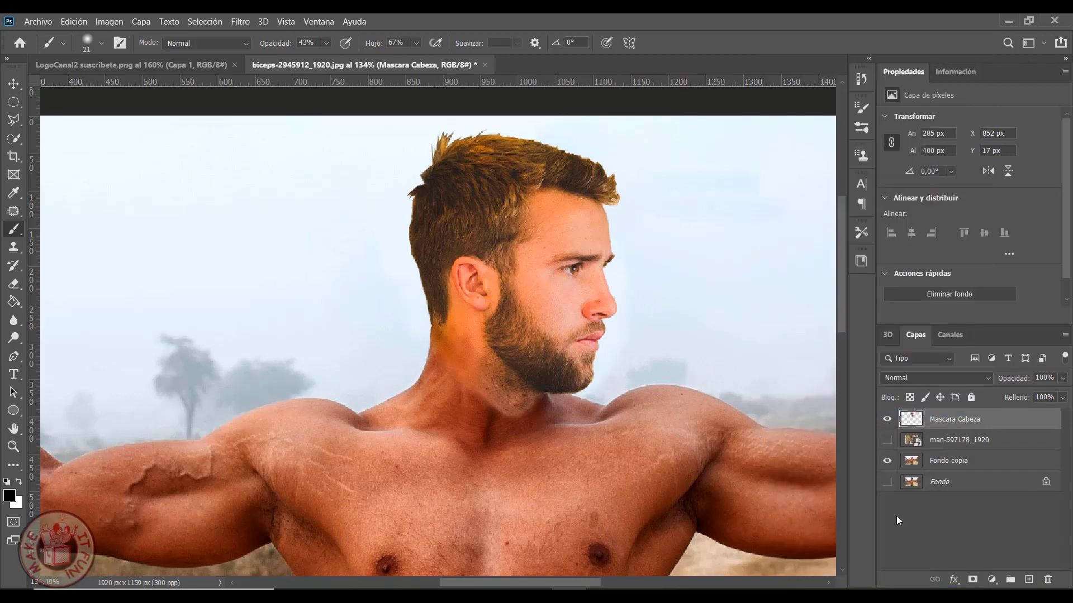
Apply Brillo/contraste to the merged head with brightness -66 and contrast 29
left_click(106, 21)
mouse_move(119, 55)
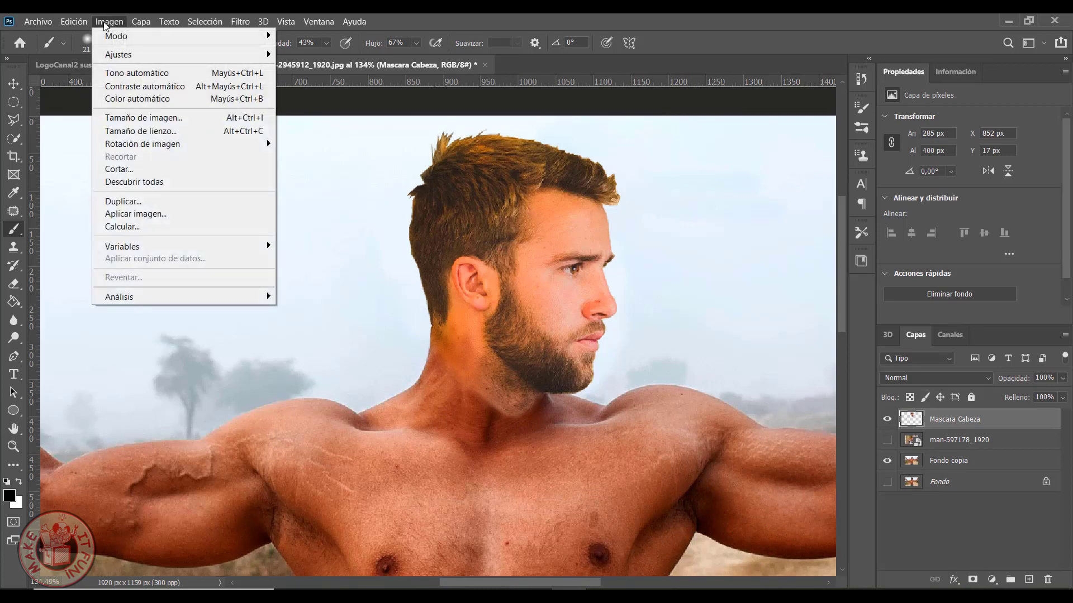
left_click(317, 54)
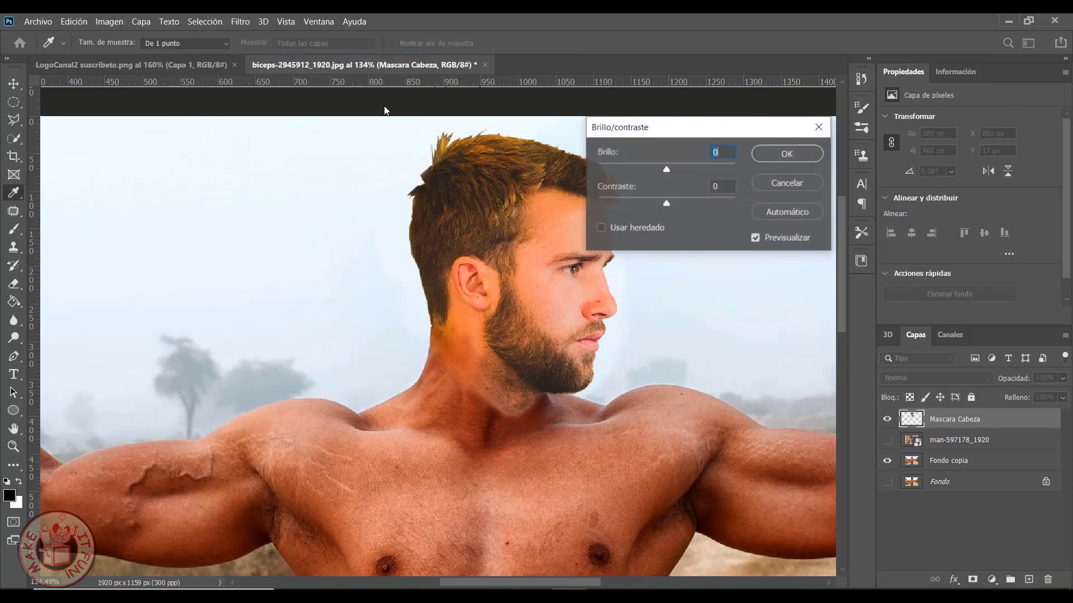
left_click_drag(728, 132, 842, 111)
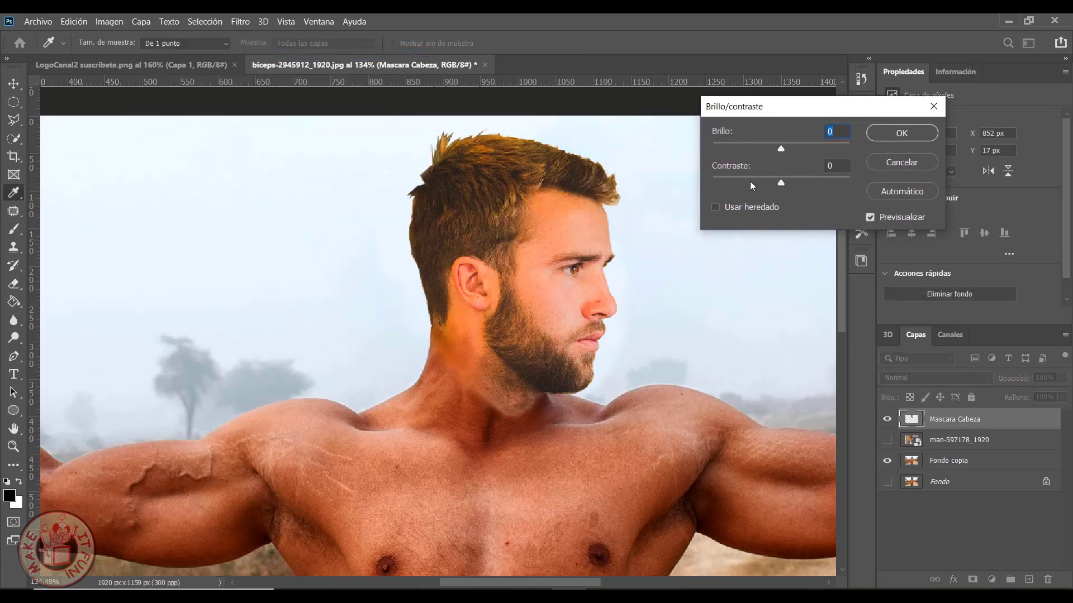
left_click_drag(782, 148, 765, 150)
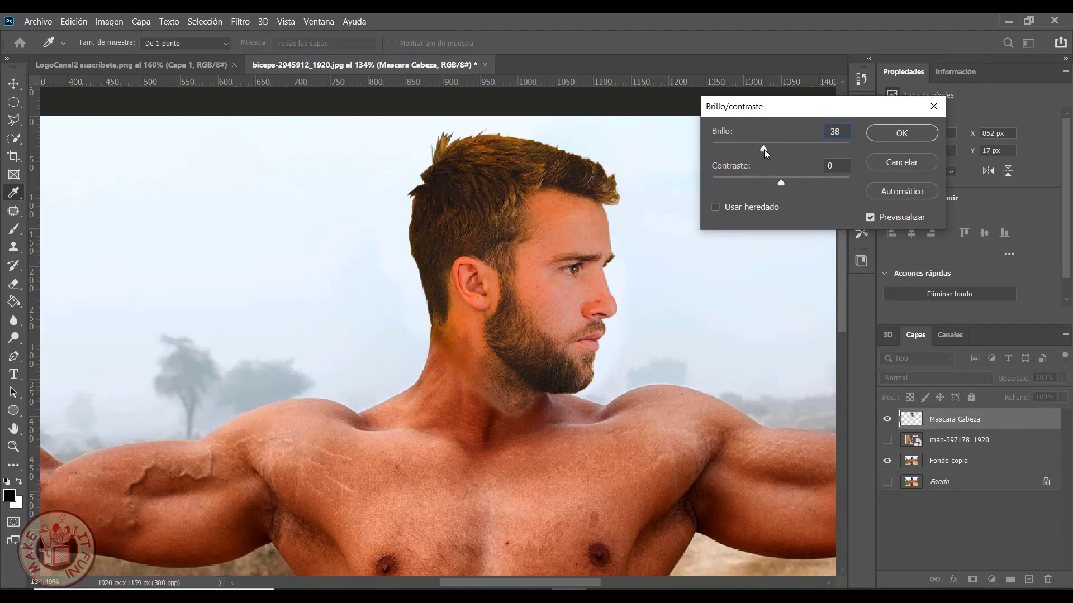
mouse_move(780, 183)
left_mouse_down()
mouse_move(749, 183)
mouse_move(805, 183)
mouse_move(756, 149)
left_mouse_up()
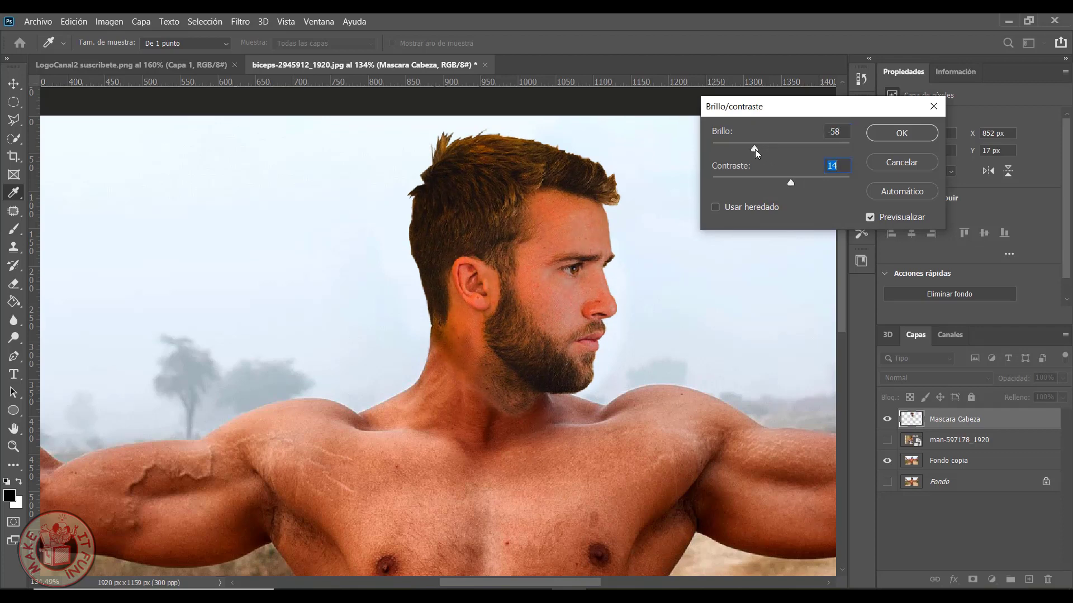
left_click_drag(755, 149, 749, 149)
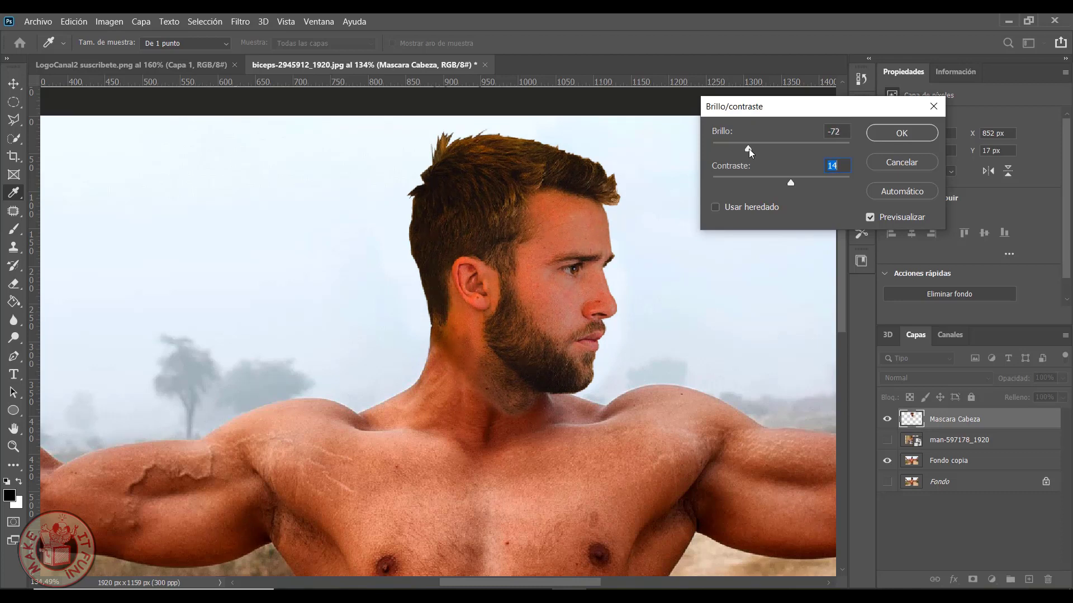
left_click(749, 149)
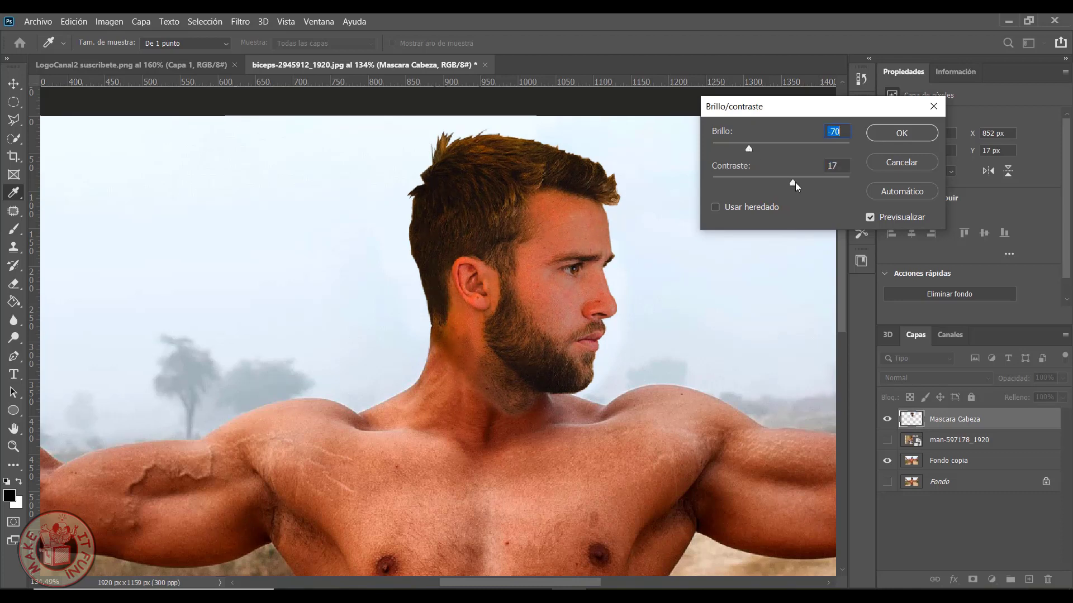
left_click_drag(791, 182, 805, 185)
left_click(802, 184)
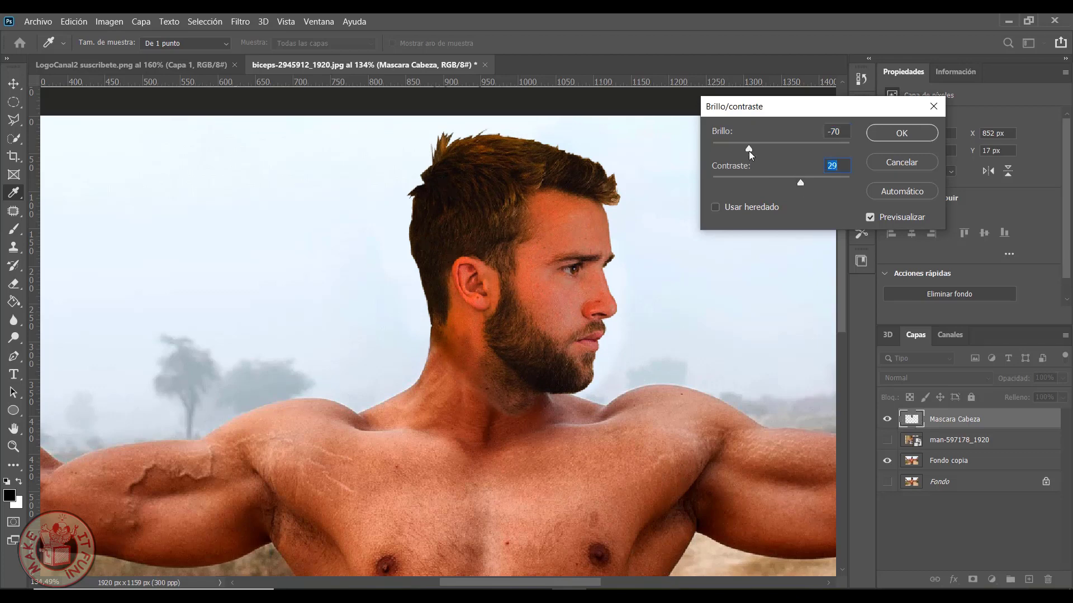
left_click_drag(749, 151, 752, 150)
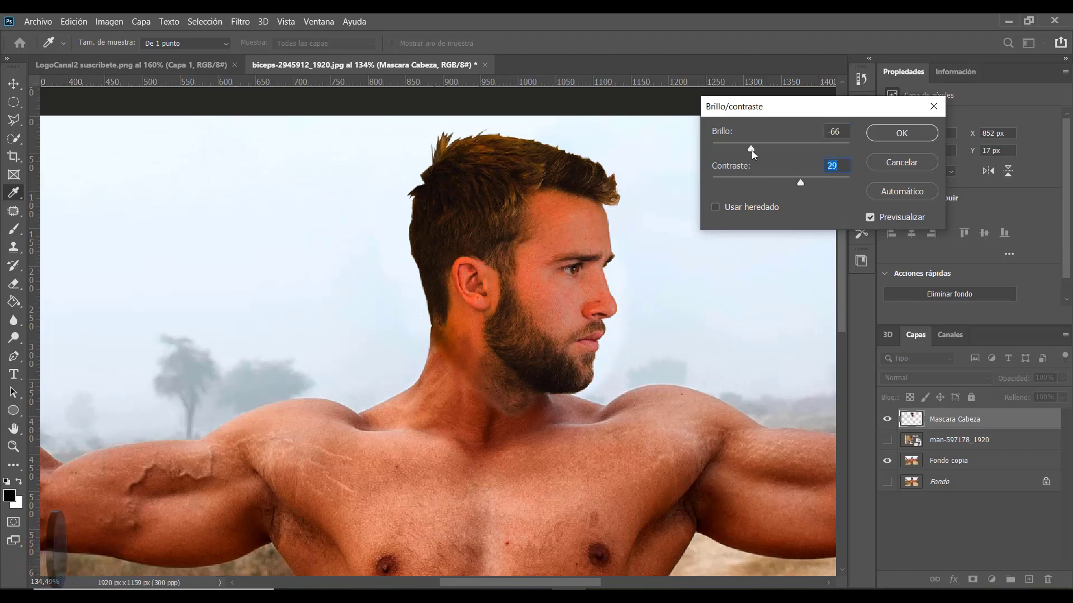
left_click(901, 133)
Open the Equilibrio de color adjustment for the Mascara Cabeza head
key("b")
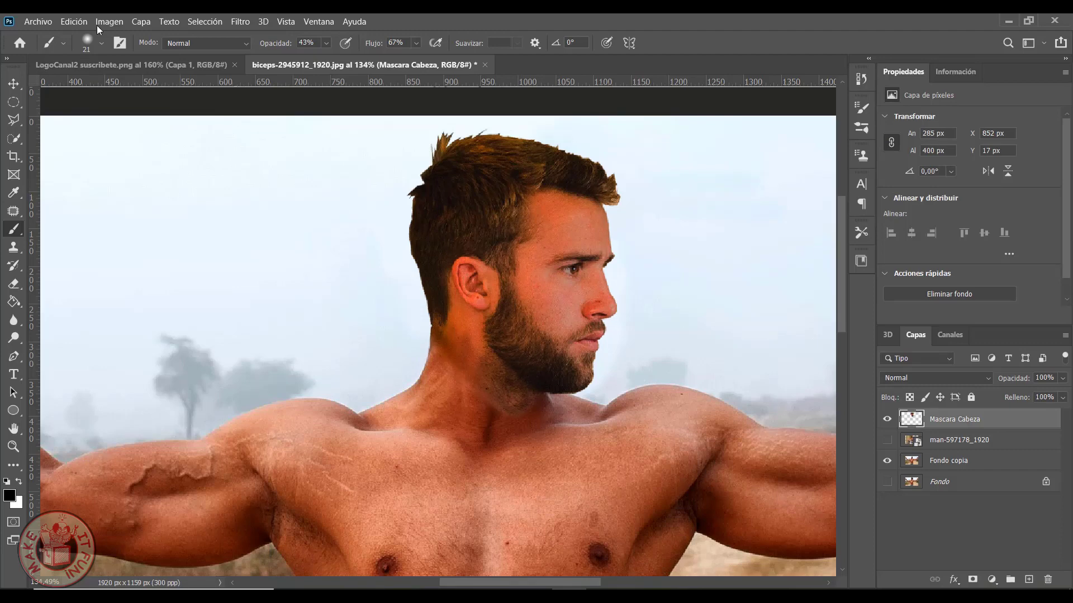
left_click(100, 22)
mouse_move(119, 54)
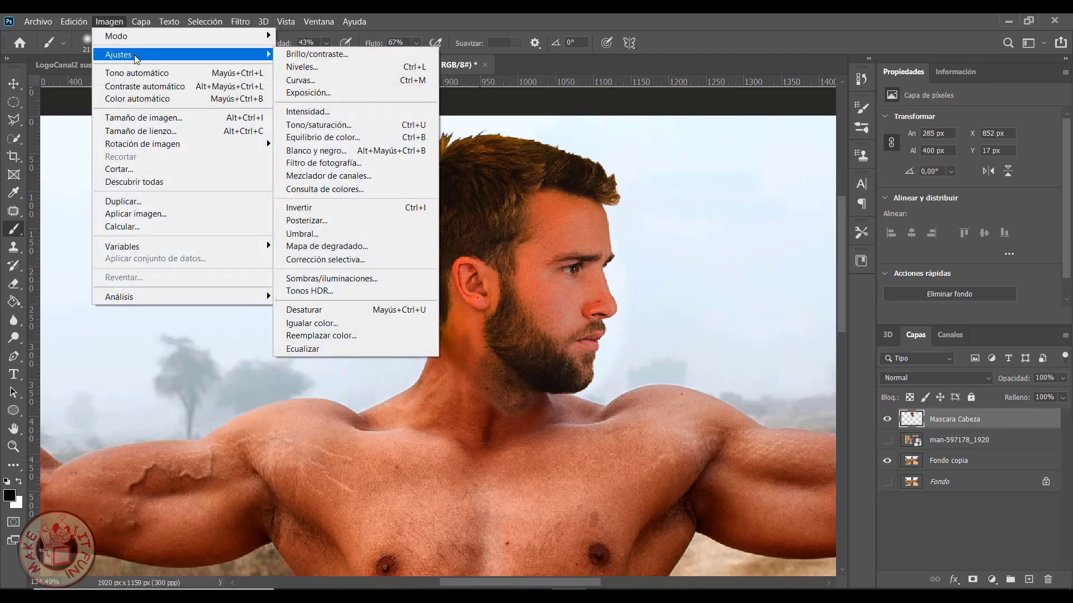
left_click(335, 138)
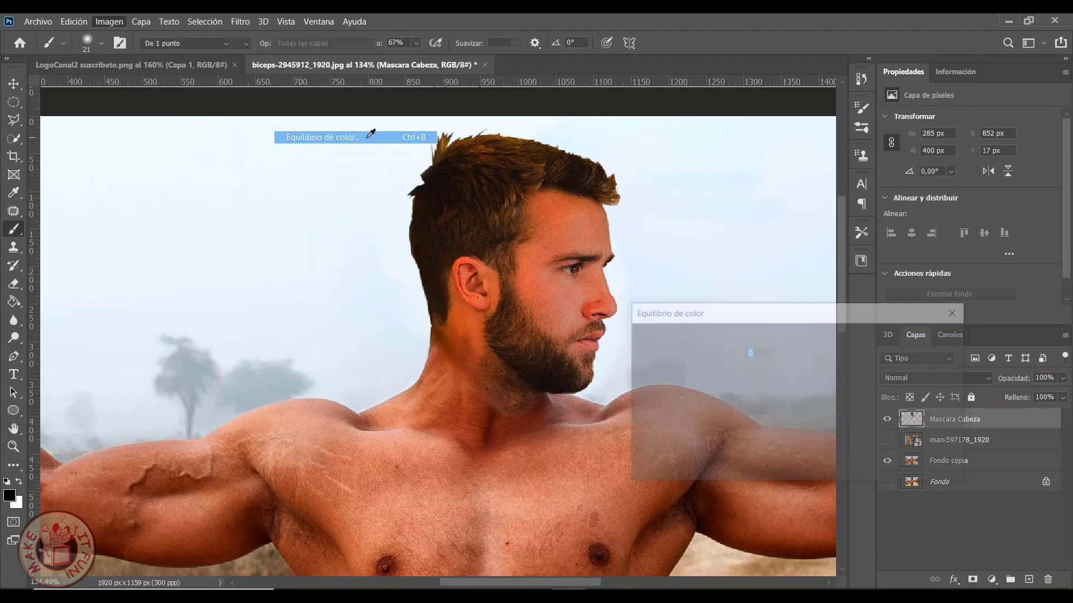
left_click_drag(832, 312, 904, 78)
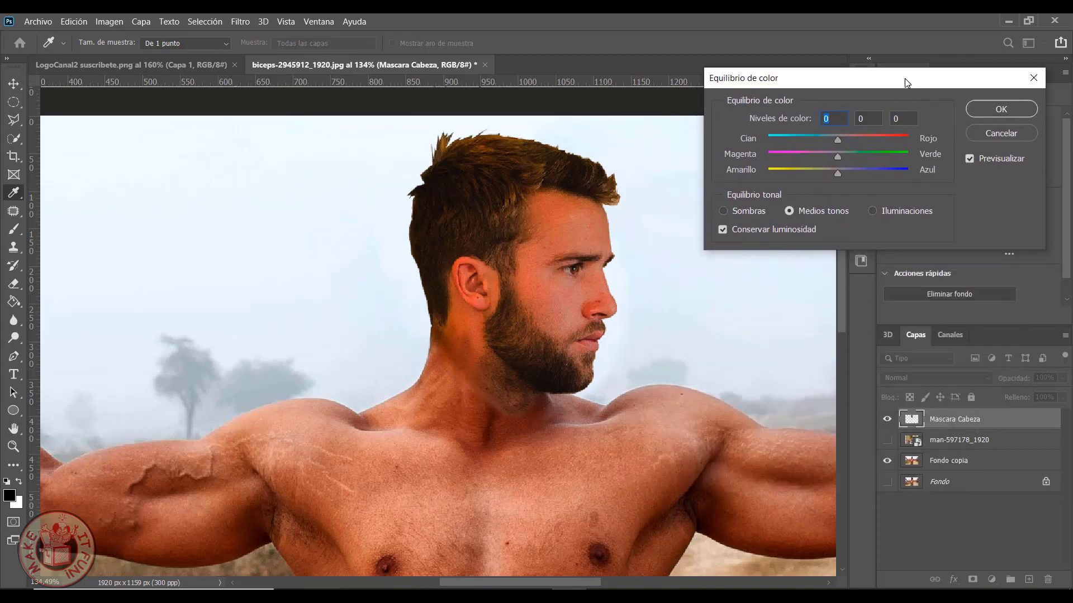
Set the midtone colour balance to about +13 red, +1 green, -1 yellow
mouse_move(839, 176)
left_mouse_down()
mouse_move(858, 176)
mouse_move(836, 177)
left_mouse_up()
left_click(837, 177)
mouse_move(837, 156)
left_mouse_down()
mouse_move(825, 155)
mouse_move(837, 160)
left_mouse_up()
left_click_drag(838, 158, 839, 159)
left_click(839, 156)
left_click_drag(836, 140, 845, 143)
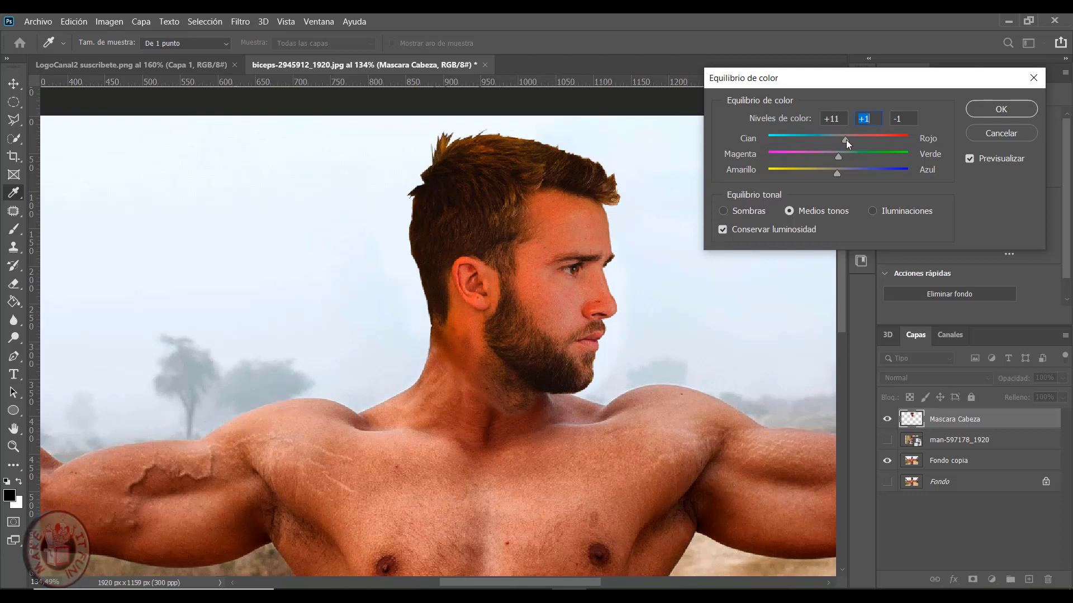
mouse_move(847, 144)
left_mouse_down()
mouse_move(862, 144)
mouse_move(852, 145)
left_mouse_up()
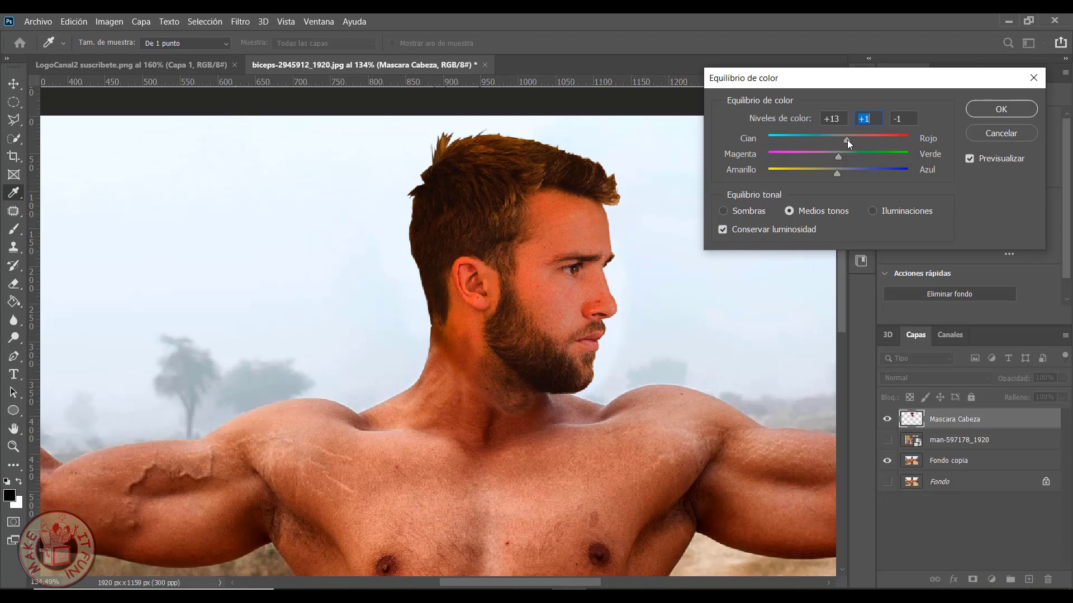
left_click(847, 144)
left_click(999, 109)
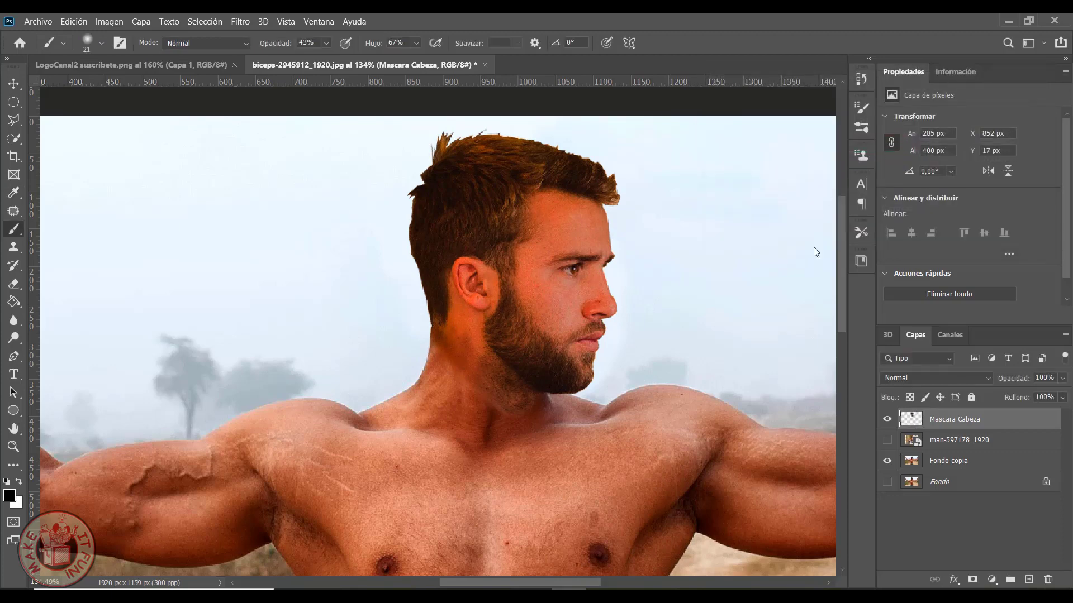
Fade the orange tint below the ear with the eraser at 27% opacity and 85% flow
right_click(17, 289)
left_click(113, 281)
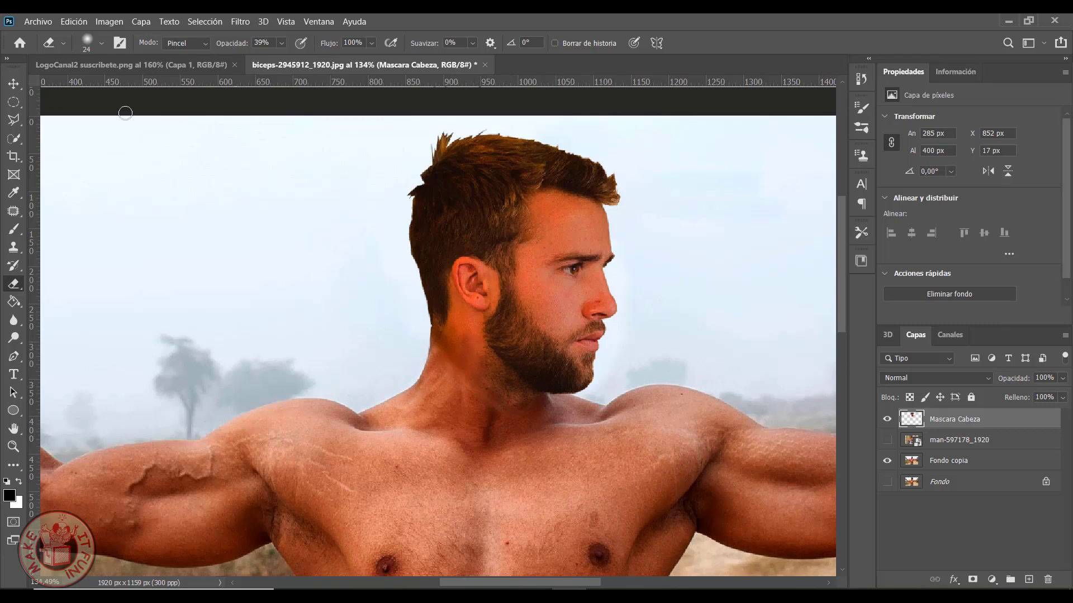
left_click_drag(237, 45, 226, 45)
left_click_drag(459, 337, 447, 331)
mouse_move(444, 333)
left_mouse_down()
mouse_move(451, 328)
mouse_move(457, 360)
mouse_move(457, 340)
left_mouse_up()
left_click_drag(461, 342, 450, 347)
left_click_drag(328, 42, 319, 42)
mouse_move(475, 366)
left_mouse_down()
mouse_move(458, 334)
mouse_move(446, 338)
left_mouse_up()
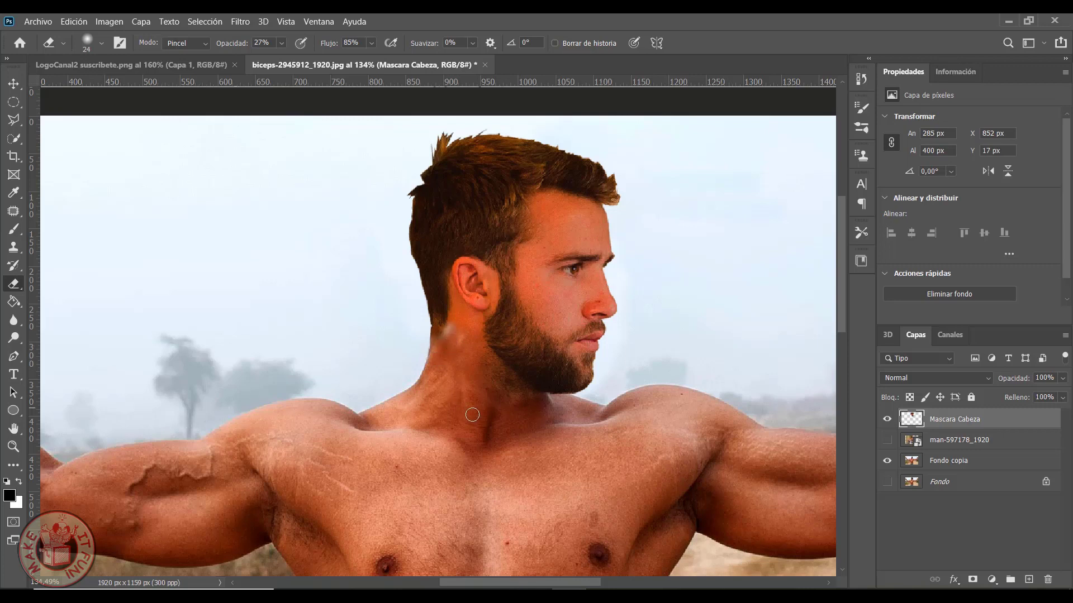
key("ctrl+z")
key("ctrl+z")
scroll(518, 411, "down", 2)
scroll(536, 411, "down", 2)
scroll(559, 409, "down", 1)
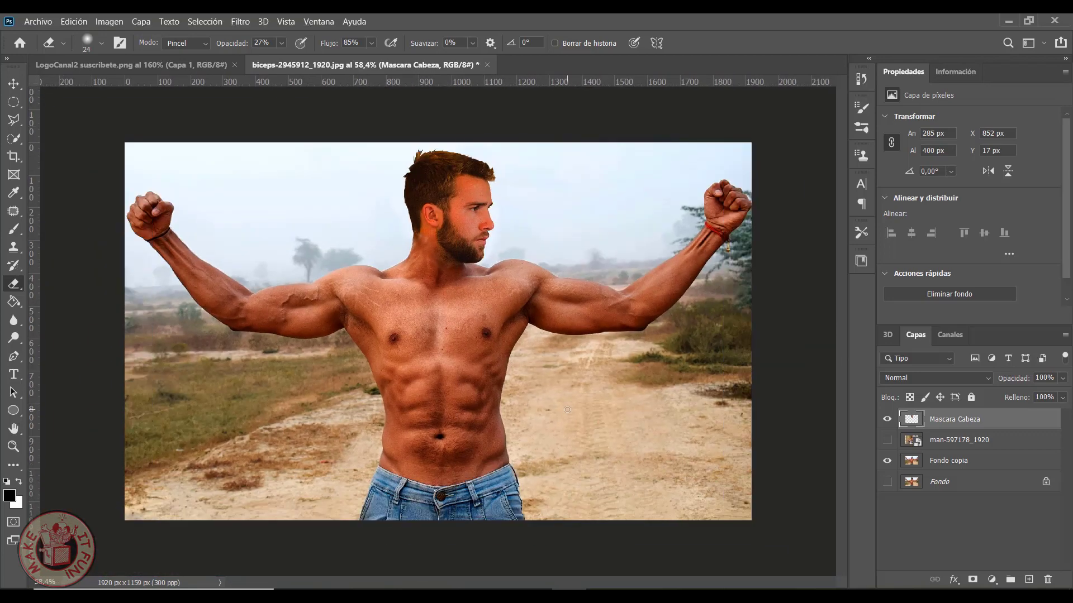
scroll(468, 285, "up", 1)
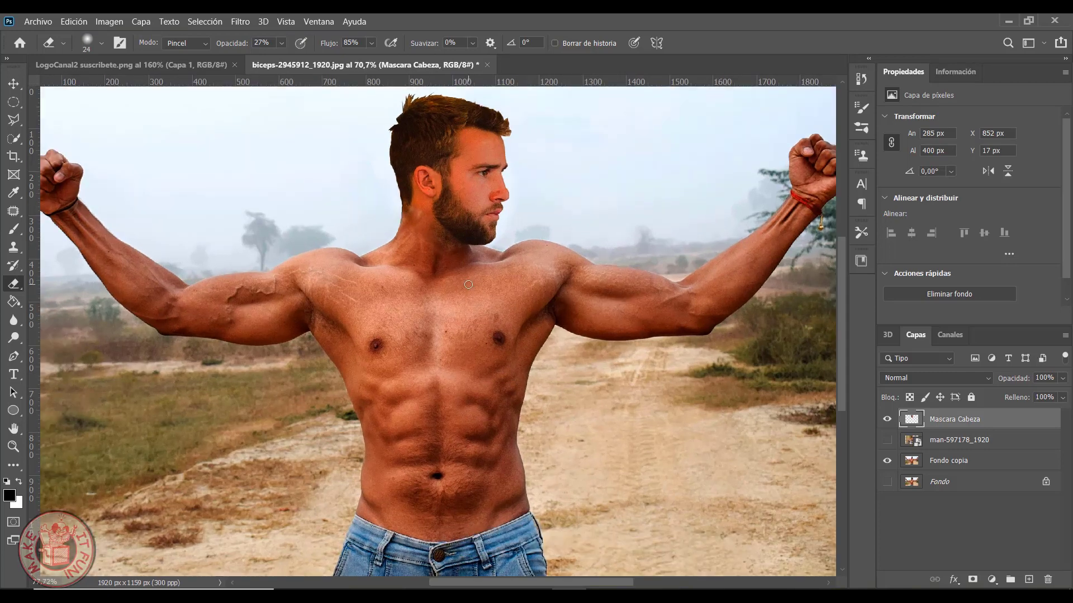
scroll(468, 285, "up", 1)
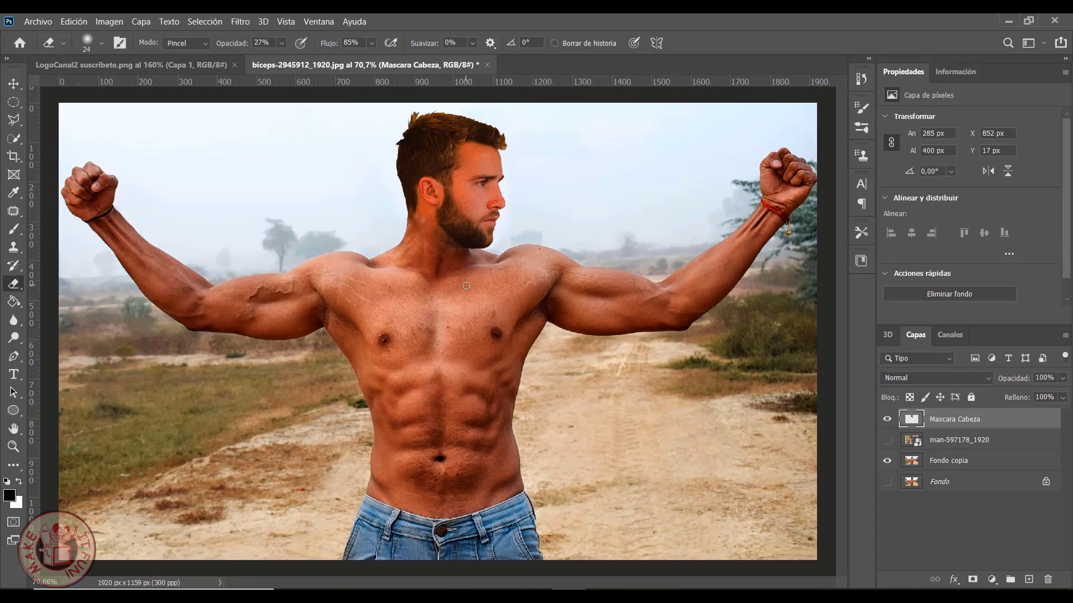
scroll(465, 285, "up", 1)
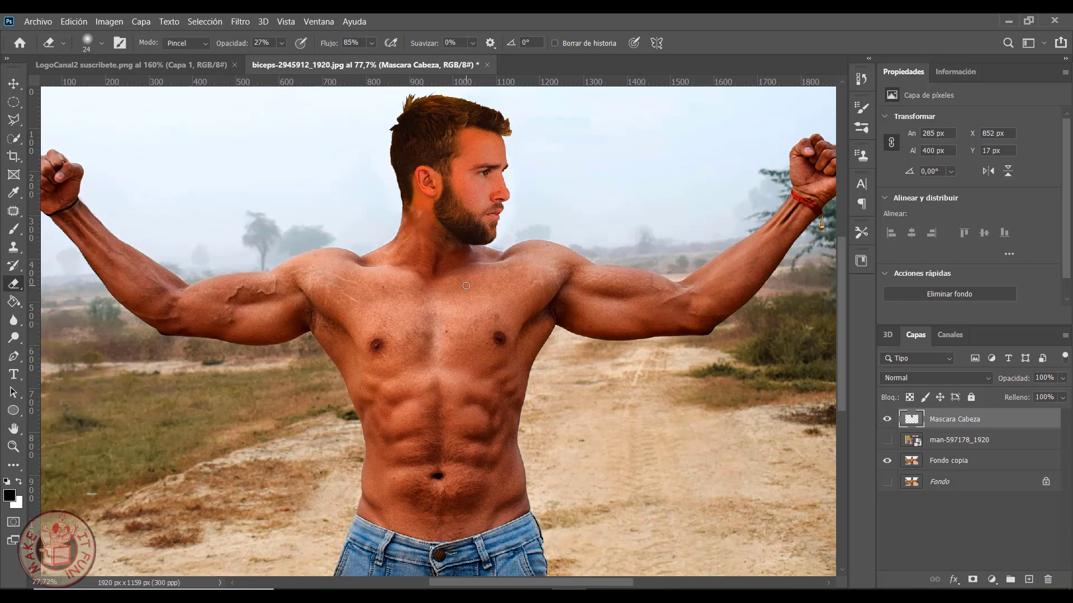
left_click(886, 419)
left_click(887, 419)
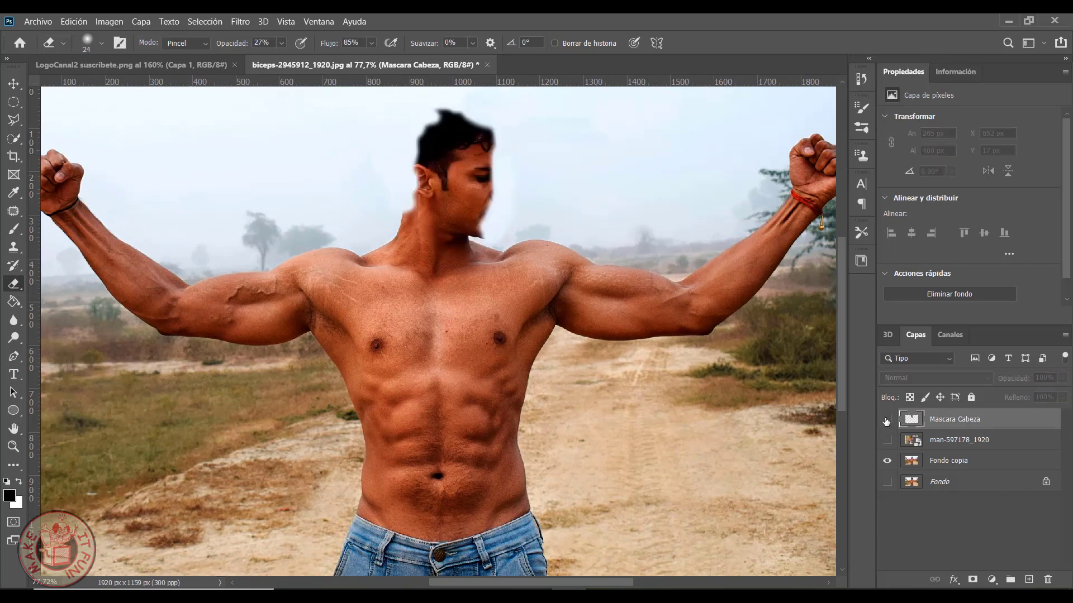
left_click(886, 420)
left_click(887, 420)
left_click(886, 419)
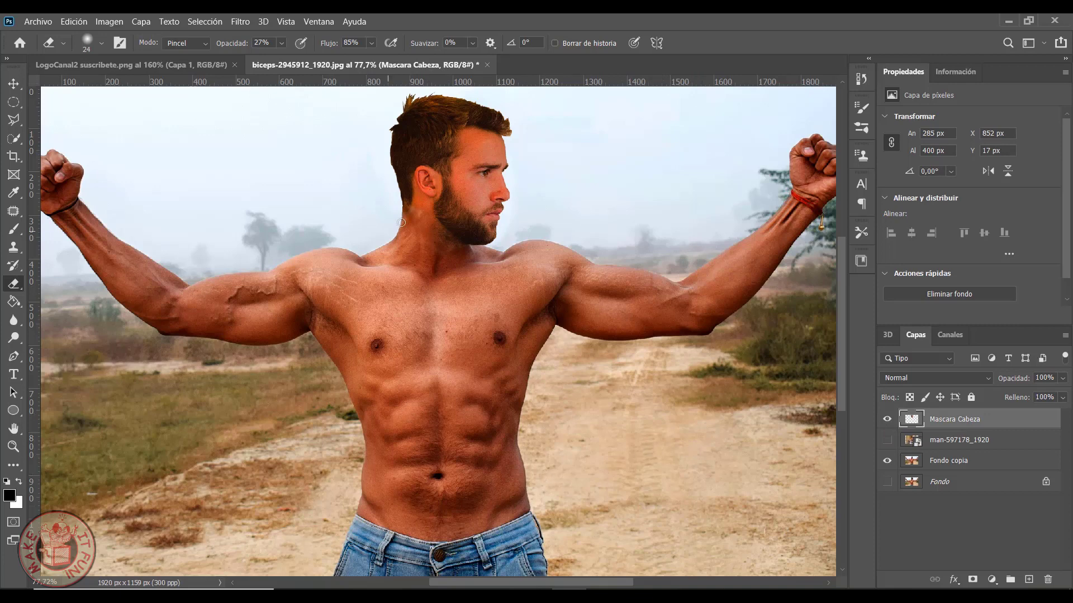
scroll(417, 229, "up", 5)
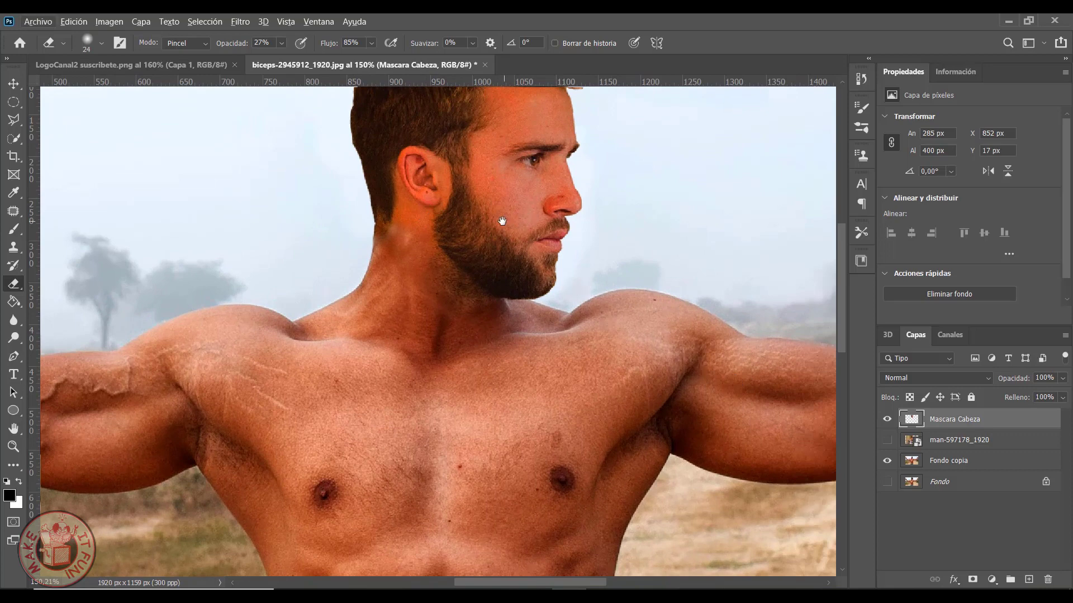
On Fondo copia with Mascara Cabeza hidden, clone sampled neck skin over the neck edge
left_click_drag(498, 222, 498, 291)
left_click(952, 460)
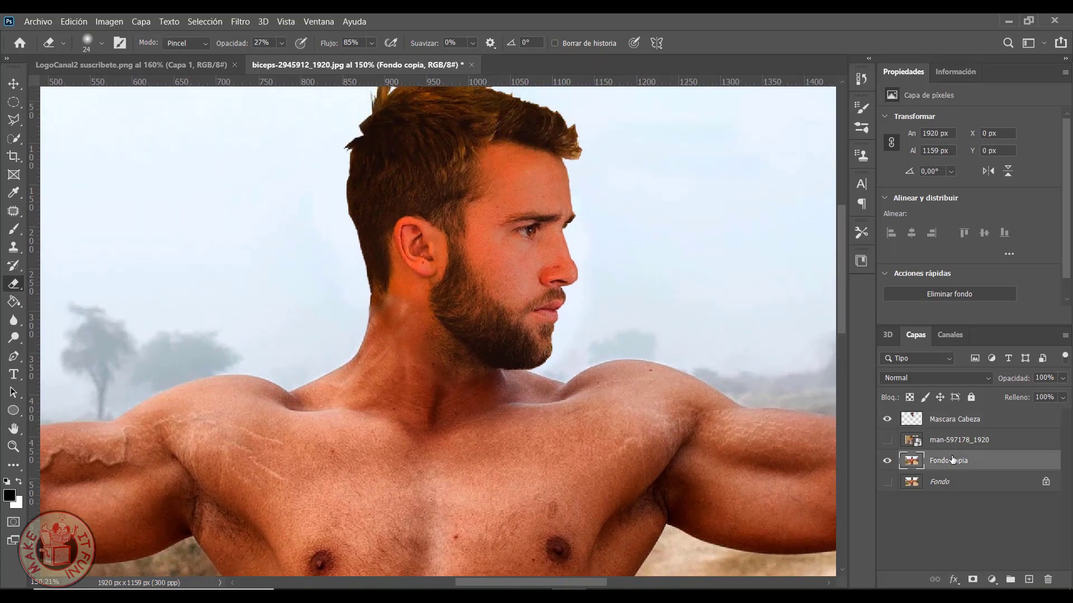
left_click(886, 420)
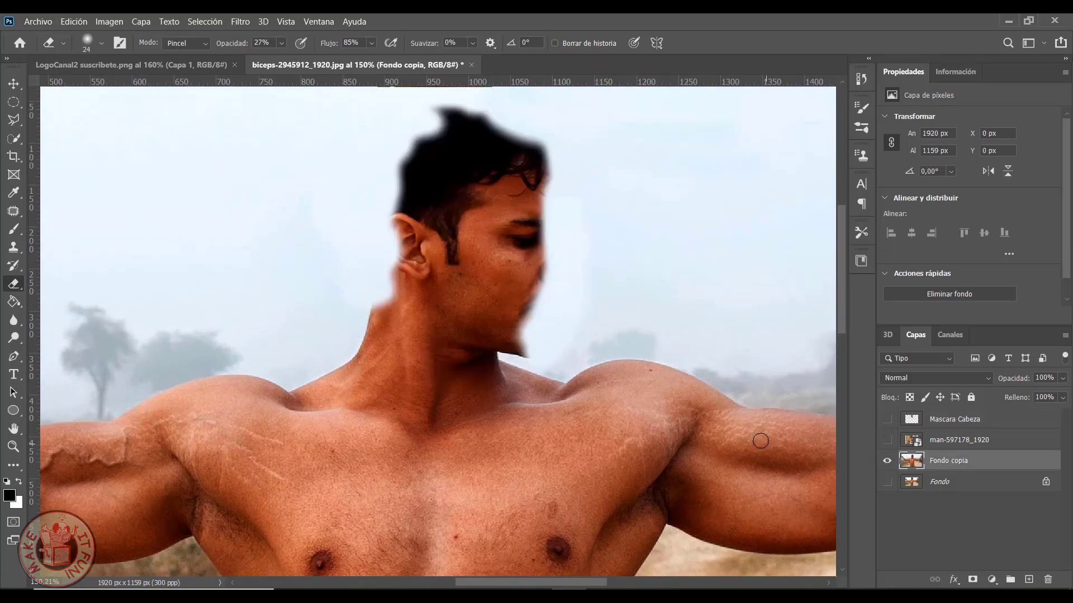
left_click(14, 248)
left_click(378, 333, "alt")
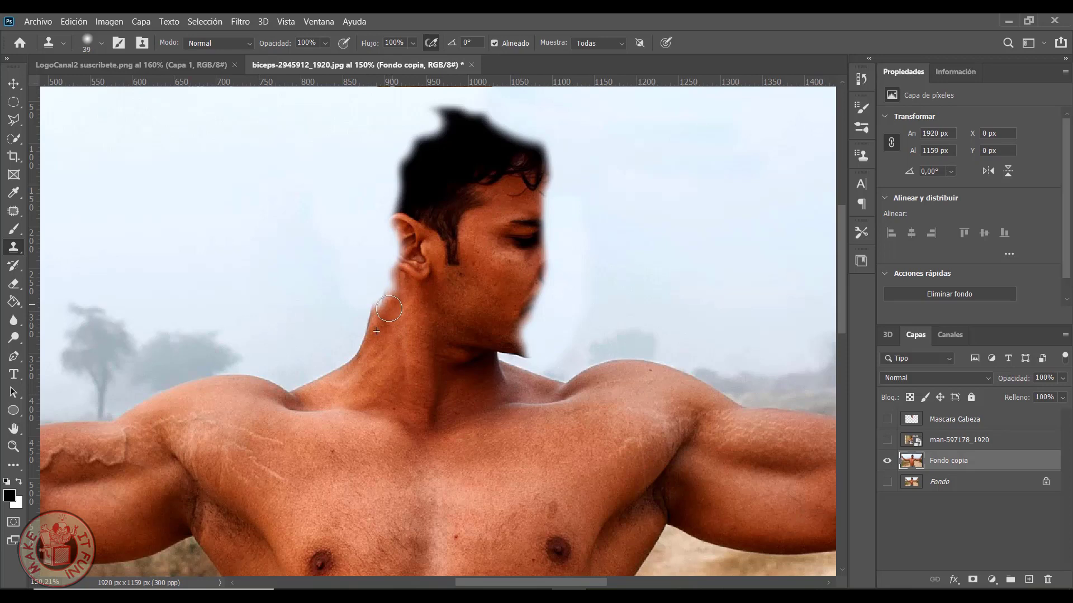
left_click_drag(389, 309, 383, 296)
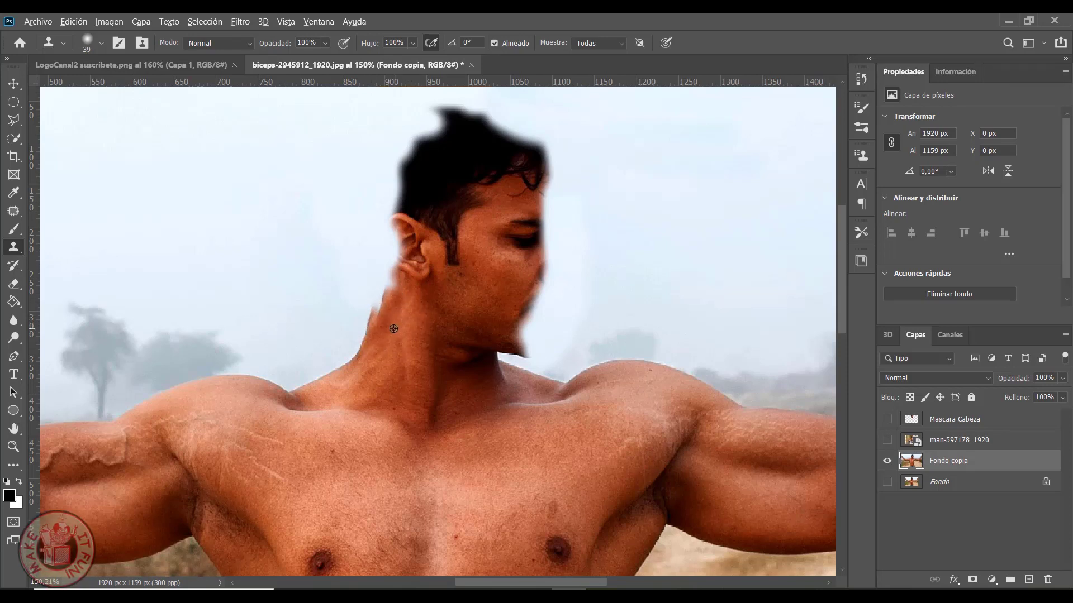
With a slightly smaller clone brush, paint skin over the sky gap along the neck
right_click(399, 300, "alt")
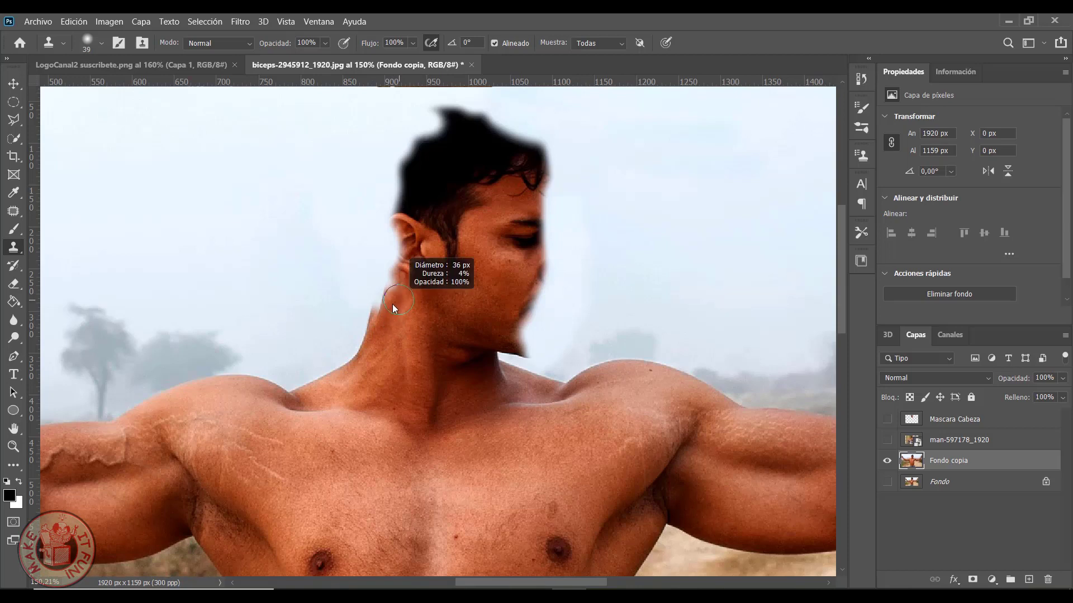
left_click_drag(384, 316, 367, 334)
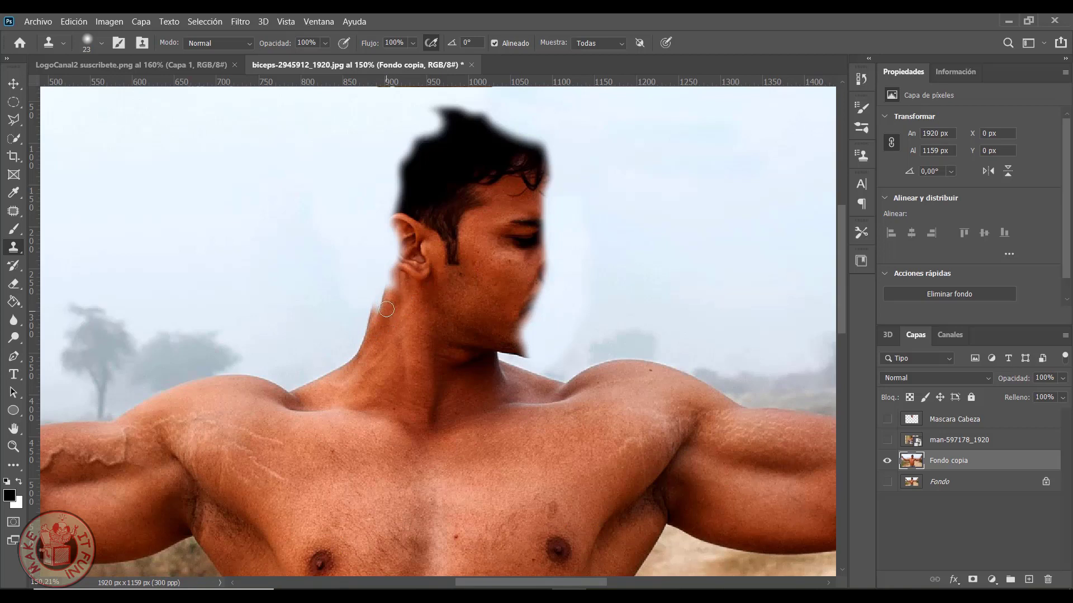
left_click_drag(384, 297, 381, 310)
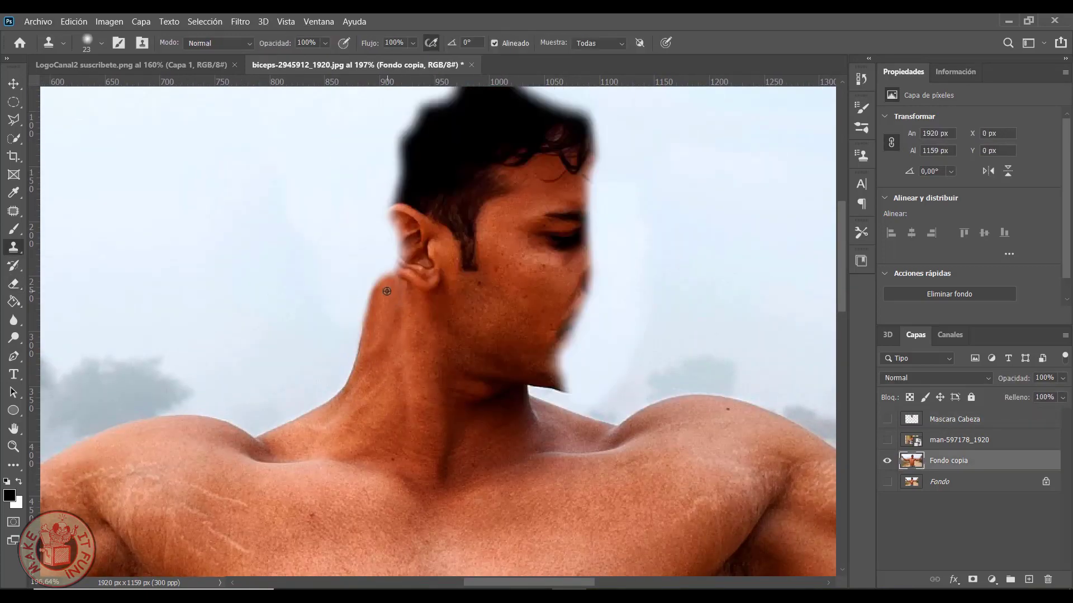
key("ctrl+0")
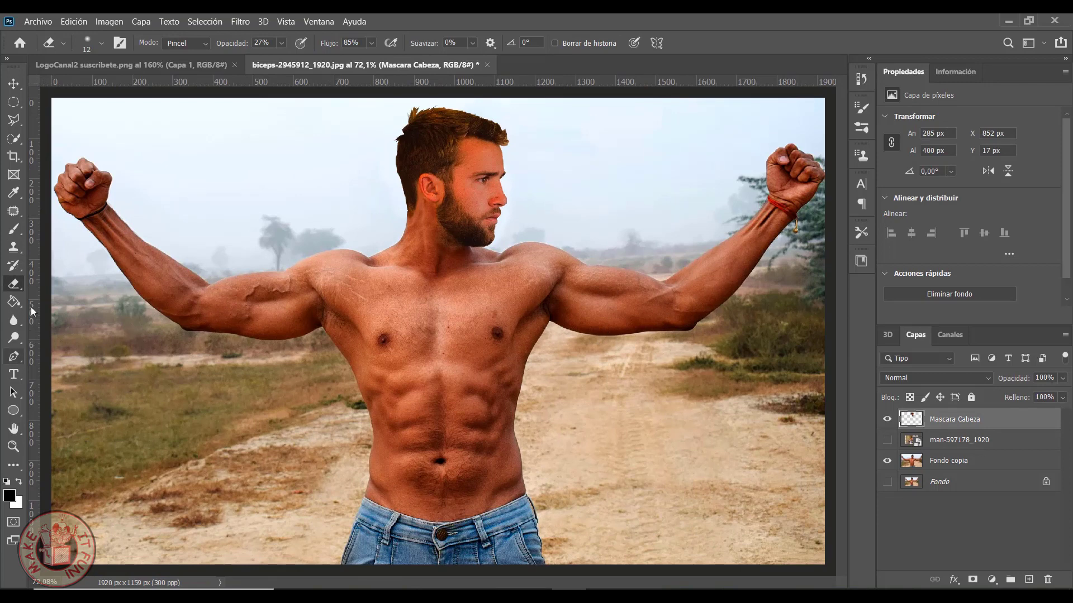
Set the eraser opacity to 14%
right_click(378, 194, "alt")
left_click_drag(222, 45, 217, 45)
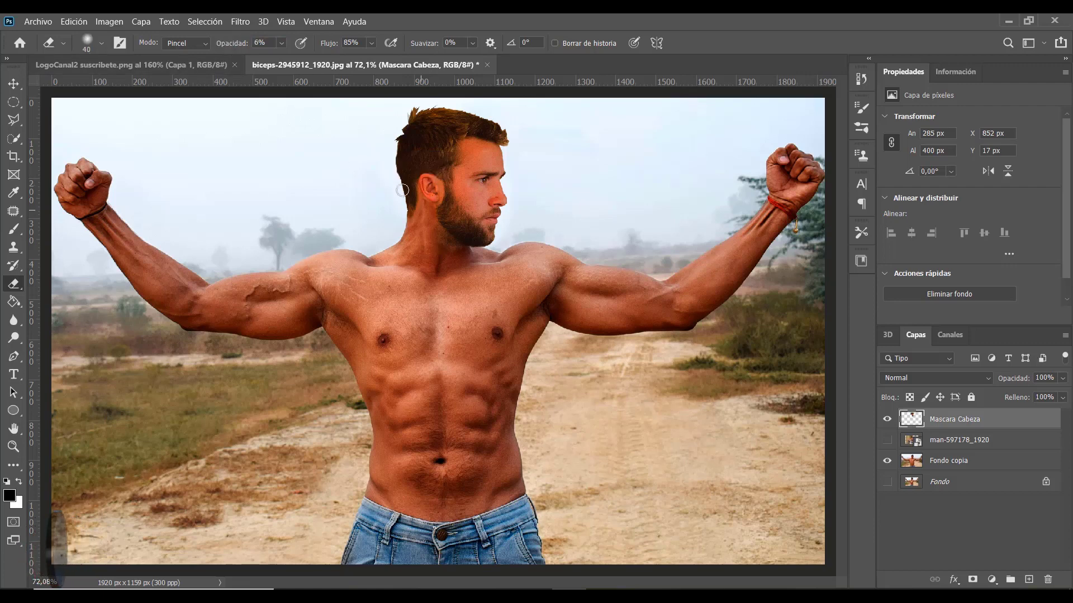
scroll(403, 190, "up", 2)
scroll(402, 190, "up", 2)
scroll(414, 172, "up", 2)
scroll(408, 272, "up", 2)
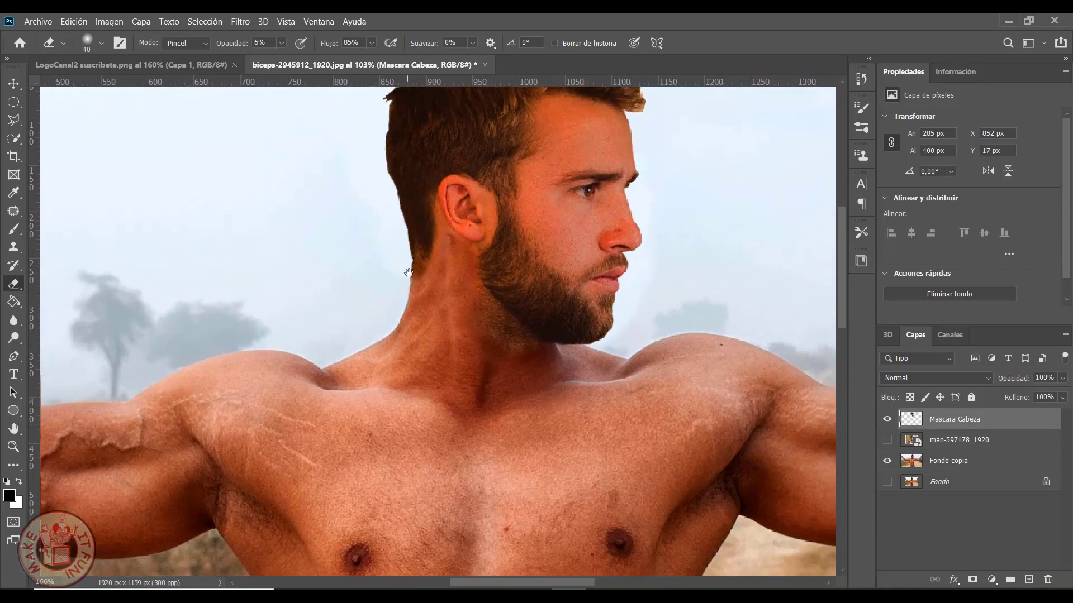
scroll(405, 313, "up", 2)
scroll(376, 394, "up", 2)
scroll(380, 419, "up", 2)
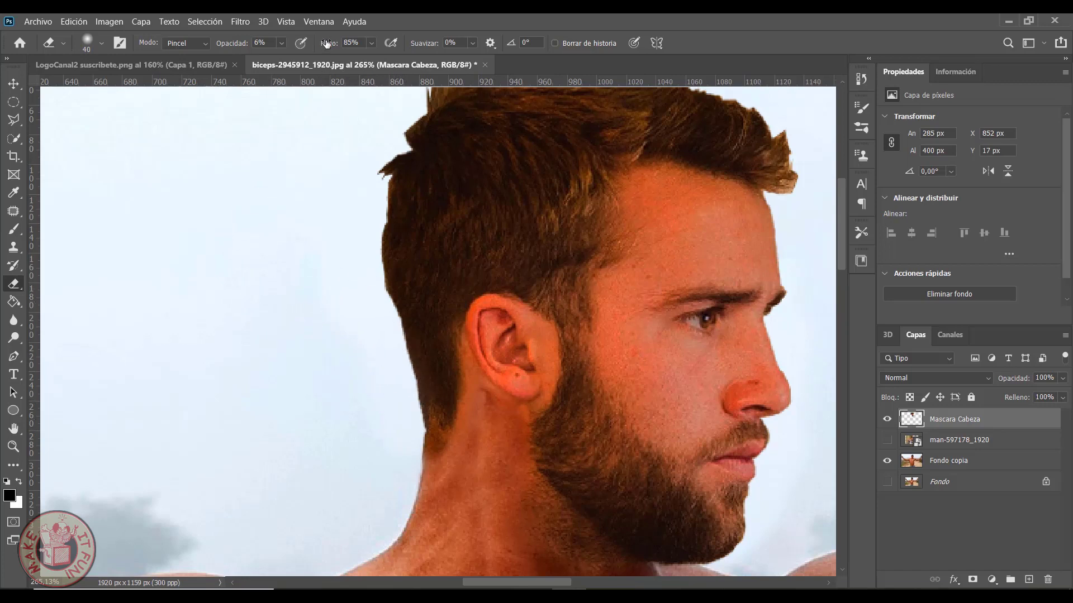
key("Return")
With a 25 px eraser, faintly erase Mascara Cabeza's neck and top hair edges
right_click(390, 420, "alt")
left_click_drag(390, 421, 381, 439)
mouse_move(414, 447)
left_mouse_down()
mouse_move(398, 347)
mouse_move(370, 276)
mouse_move(369, 298)
left_mouse_up()
scroll(369, 297, "up", 3)
mouse_move(384, 228)
left_mouse_down()
mouse_move(468, 220)
mouse_move(732, 319)
mouse_move(309, 371)
mouse_move(397, 488)
left_mouse_up()
scroll(309, 371, "down", 3)
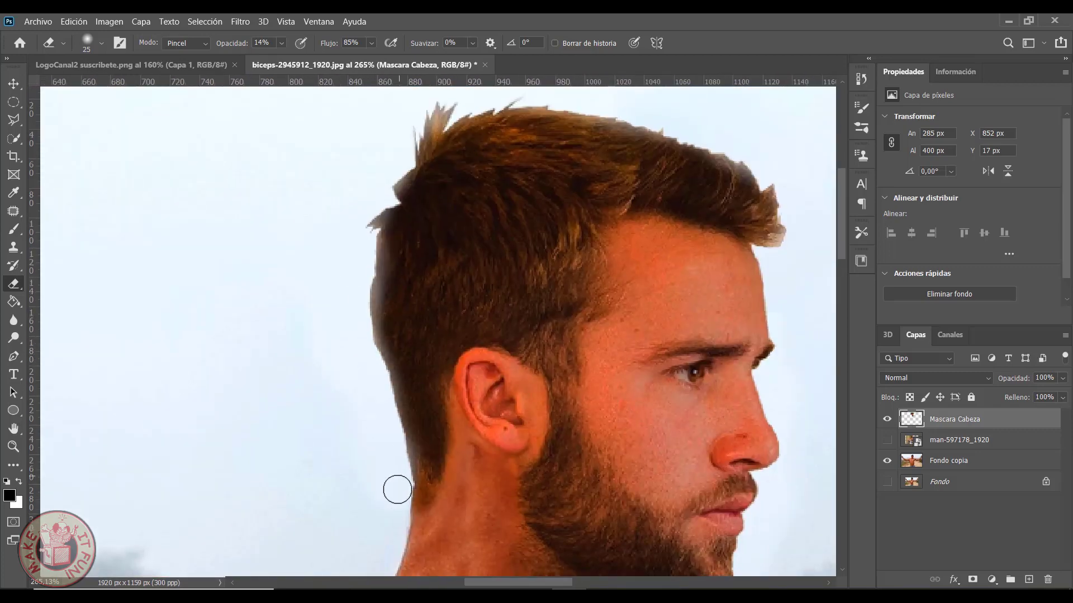
scroll(398, 489, "down", 3)
scroll(689, 350, "up", 3)
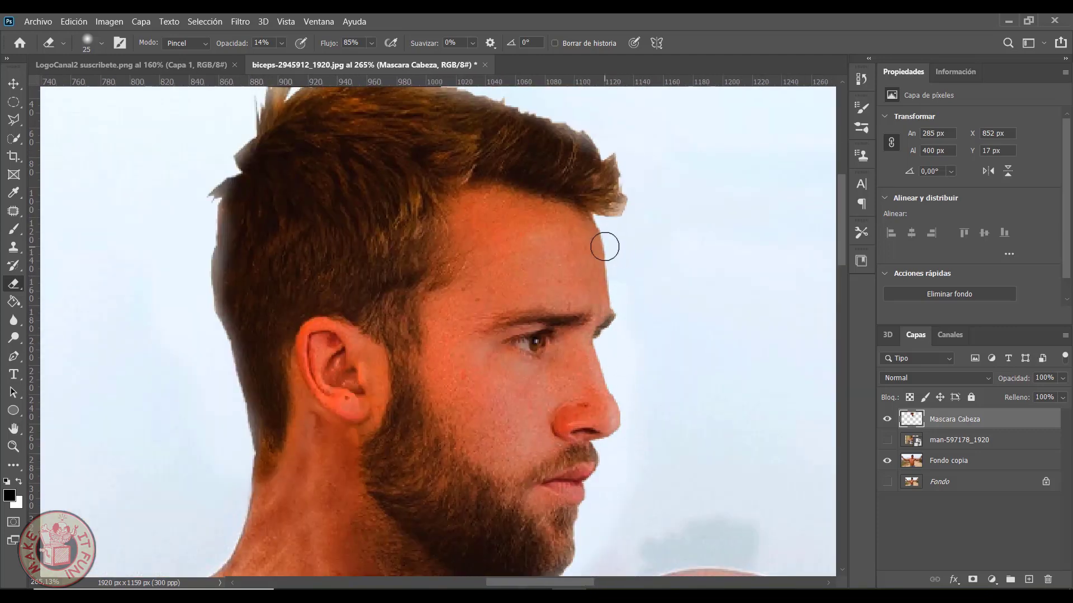
key("ctrl+0")
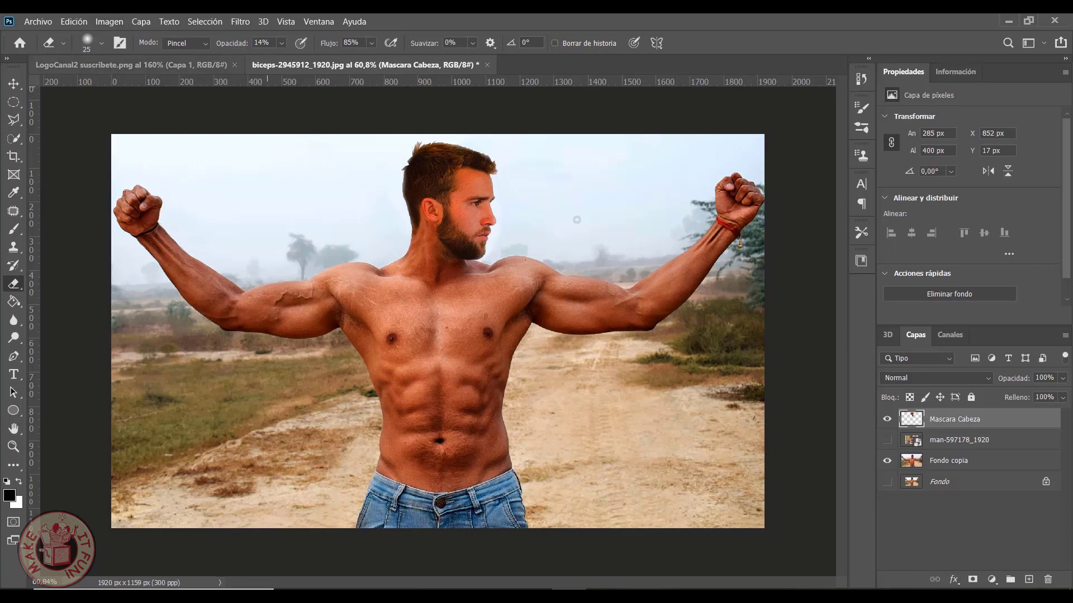
Apply Brillo/contraste to the head at about -29 brightness and -9 contrast
left_click(112, 22)
mouse_move(118, 55)
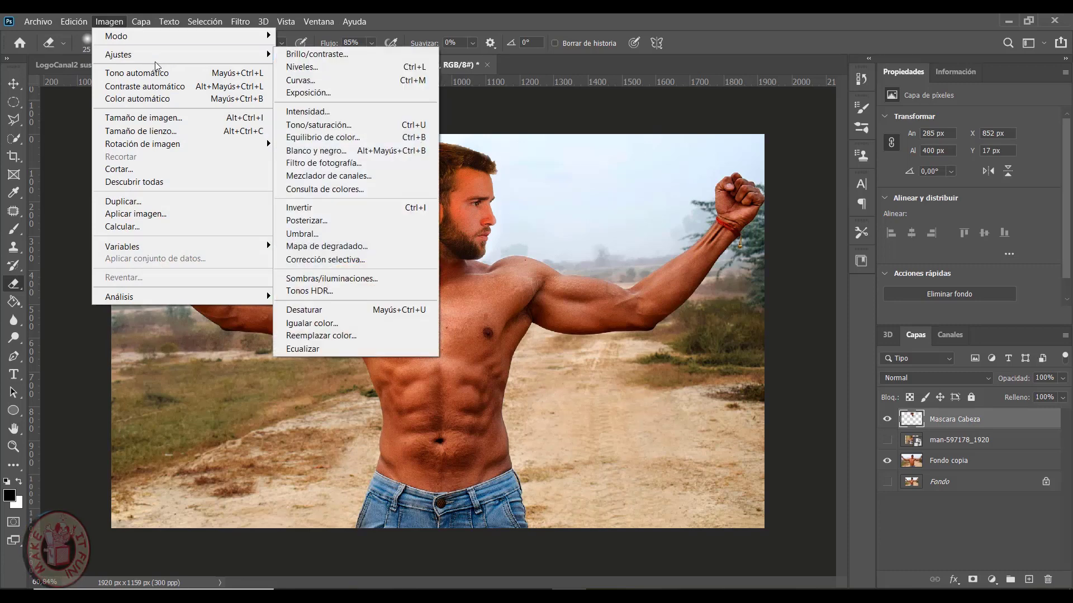
left_click(302, 50)
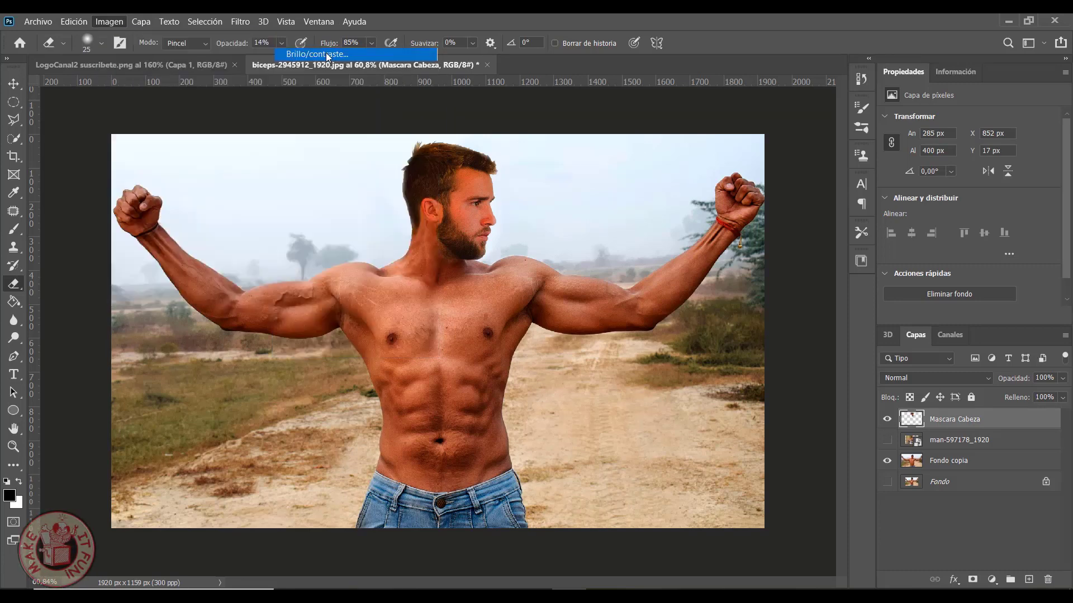
left_click_drag(780, 150, 773, 146)
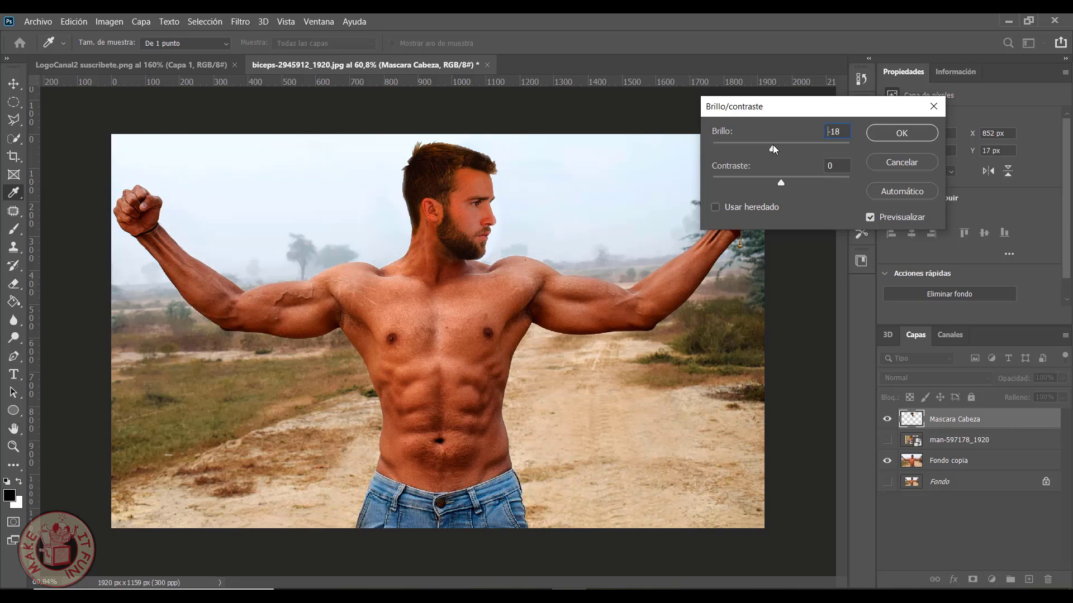
mouse_move(780, 183)
left_mouse_down()
mouse_move(769, 182)
mouse_move(769, 153)
left_mouse_up()
left_click(929, 139)
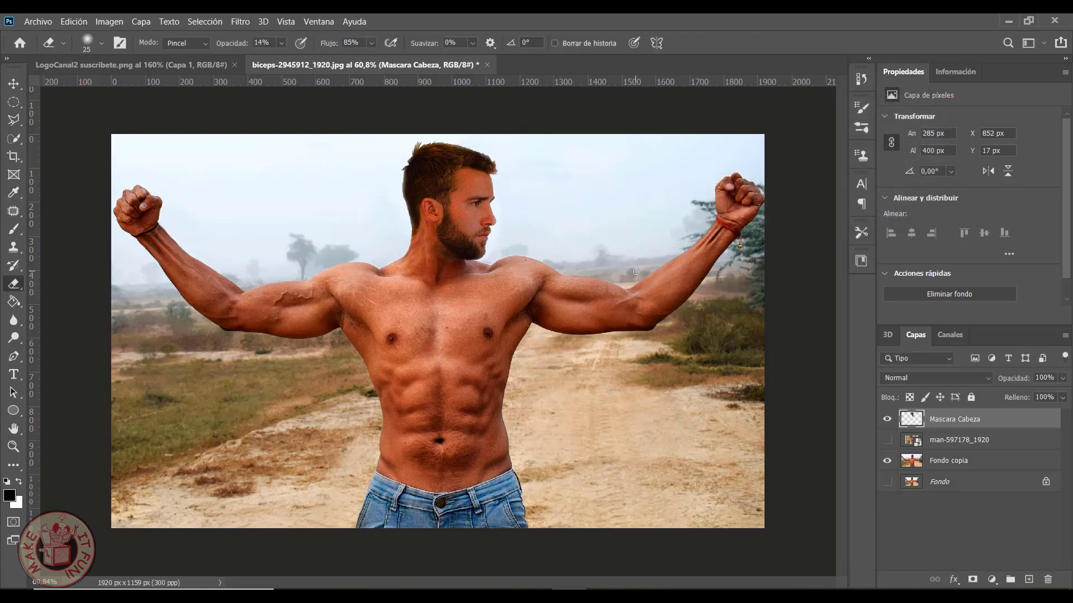